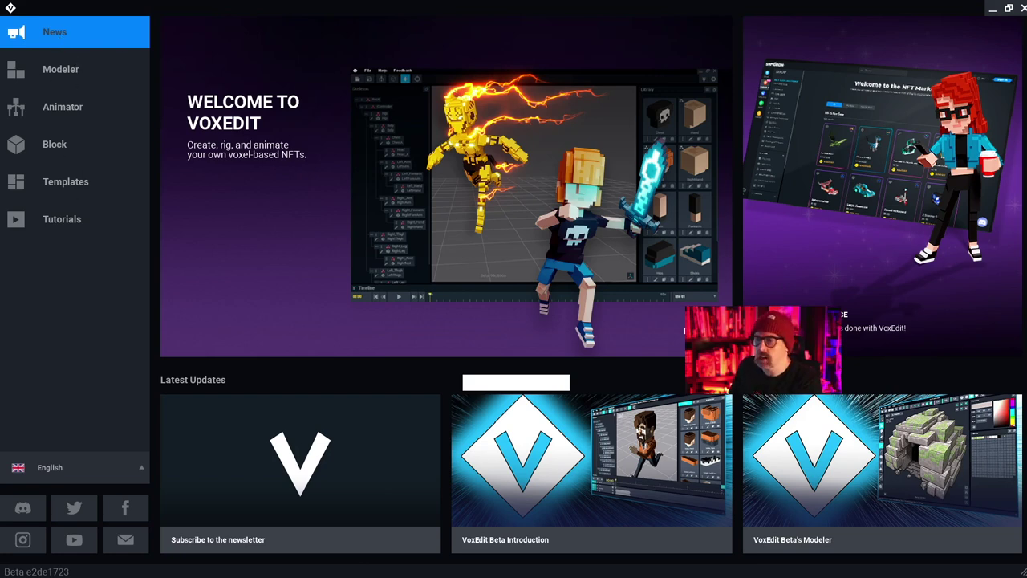
Step: Look through the Modeler, Animator, Block, Templates and Tutorials sections, including the list of available templates
click(47, 81)
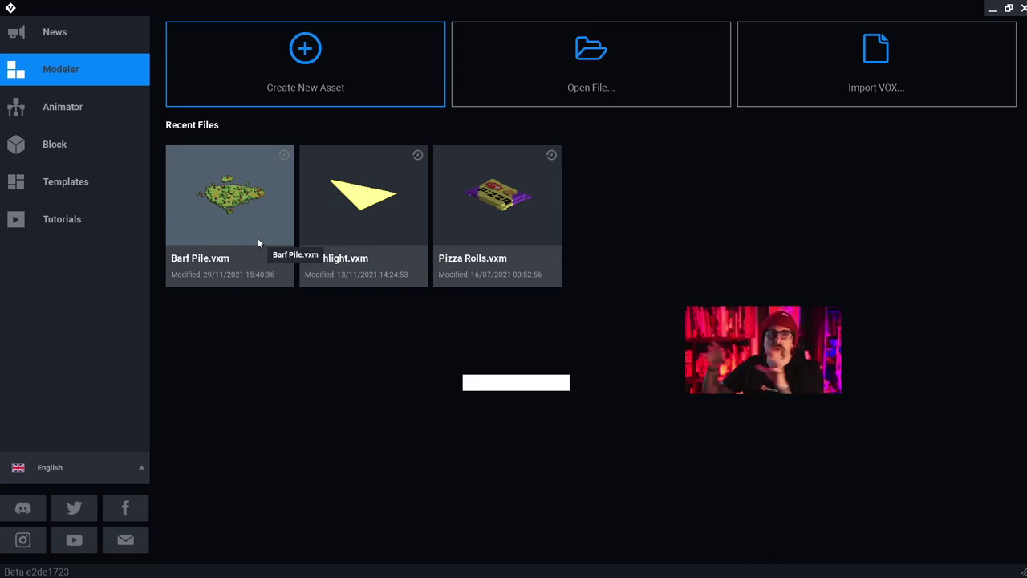
click(53, 107)
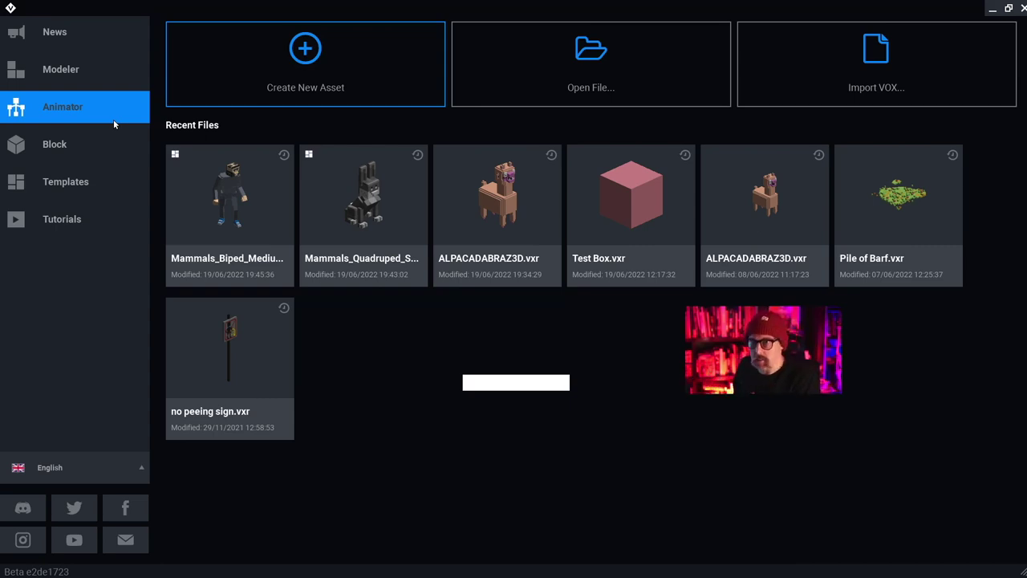
click(70, 144)
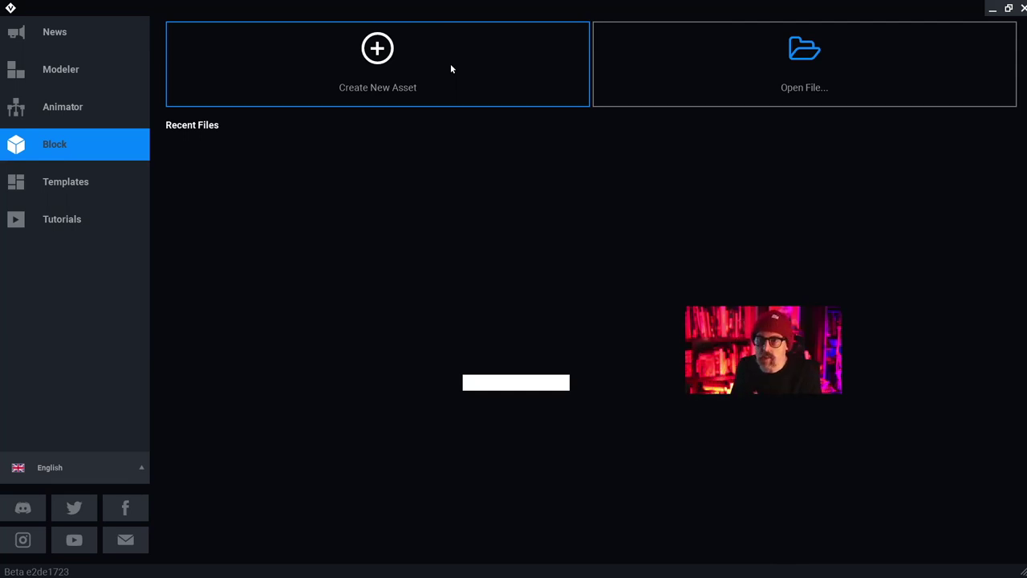
click(67, 182)
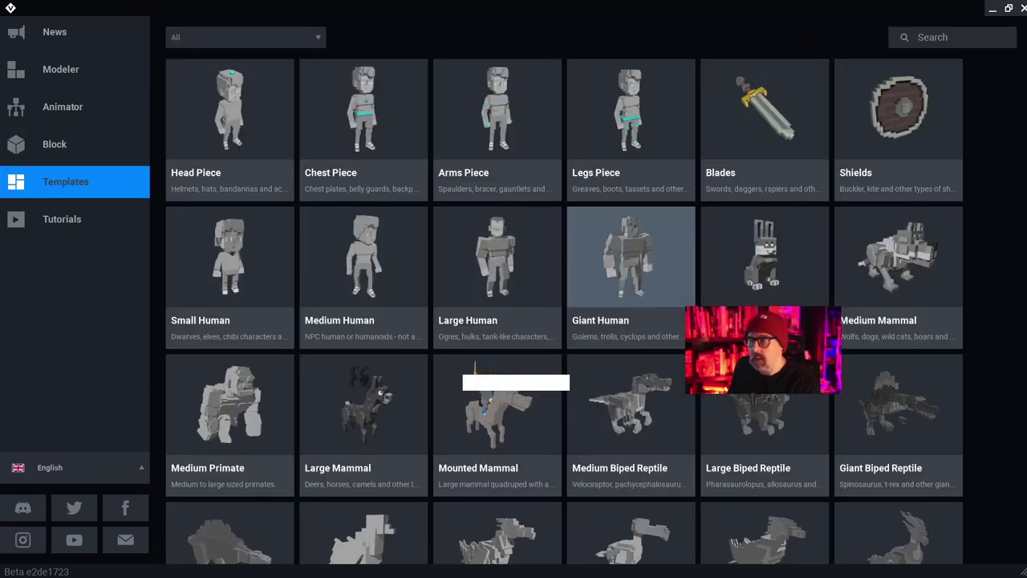
scroll(585, 263, down, 5)
scroll(642, 292, up, 5)
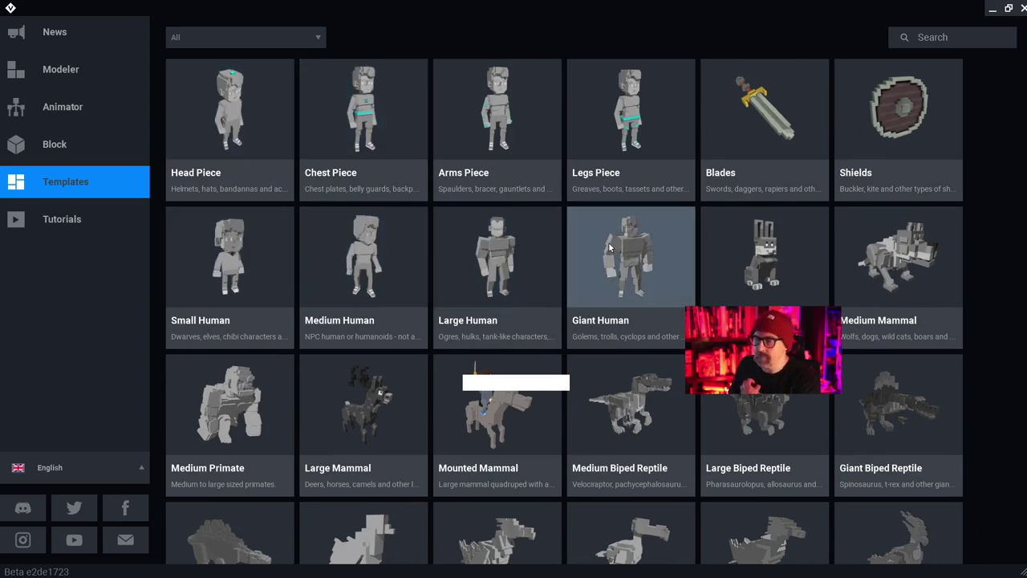
scroll(581, 251, down, 4)
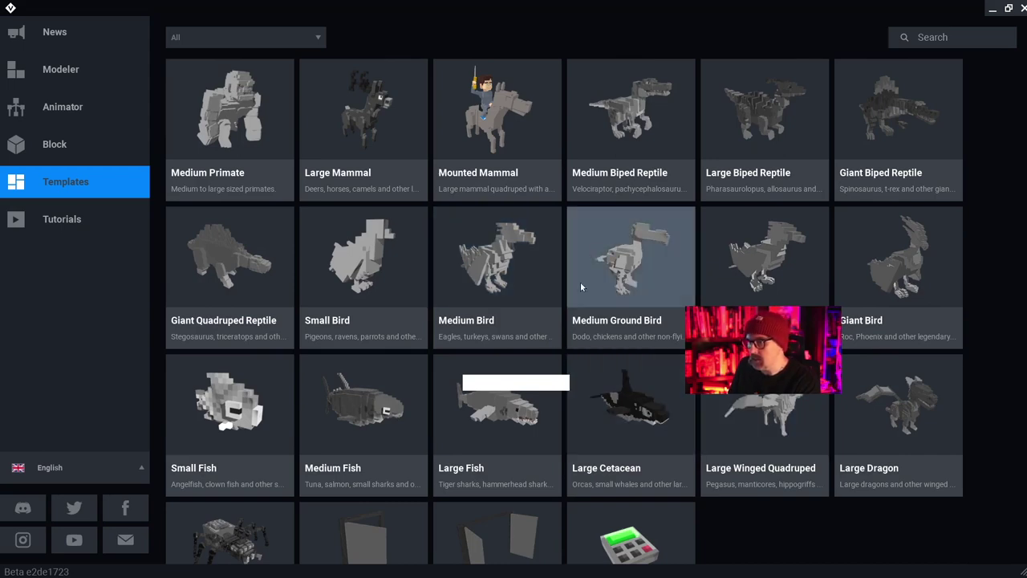
click(10, 222)
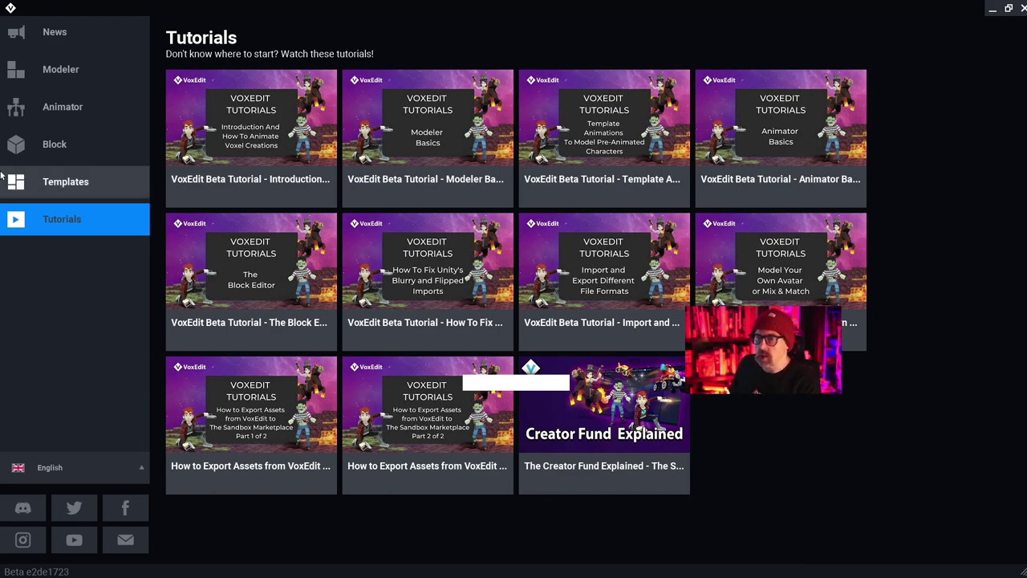
Step: Create a new Animator asset named "Ugly Block" in the VoxEdit Assets folder
click(45, 70)
click(45, 94)
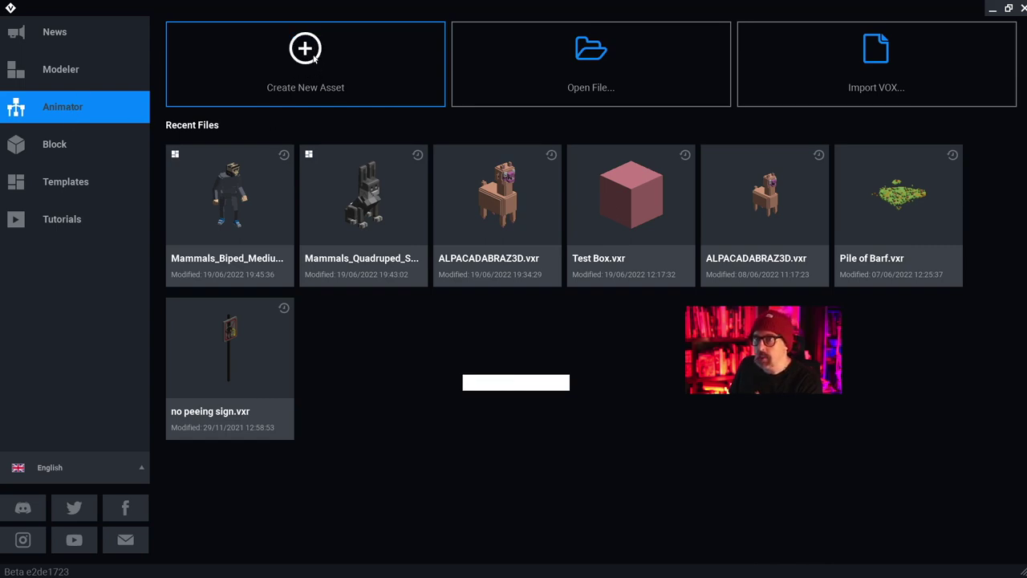
click(305, 49)
click(577, 138)
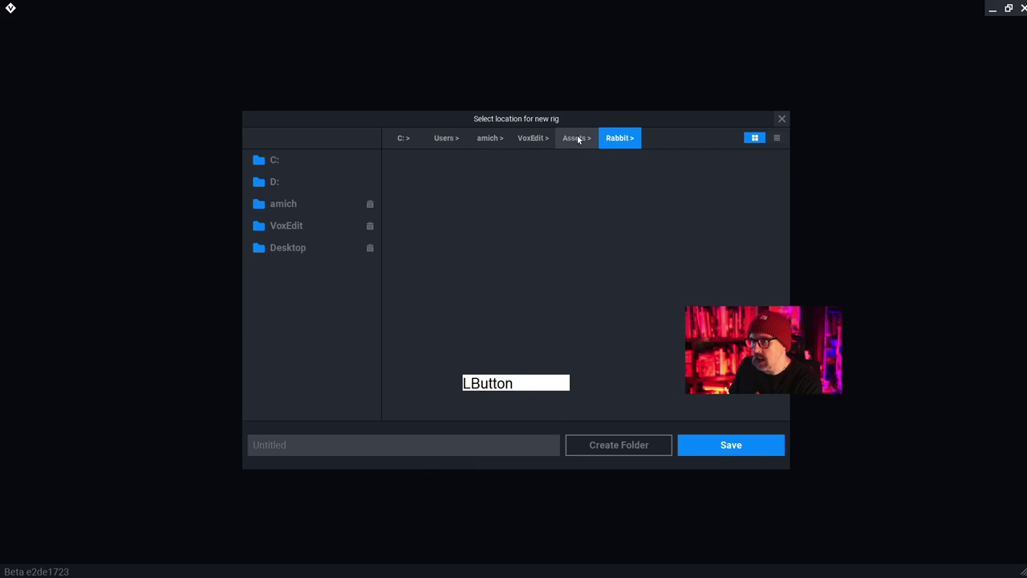
click(385, 454)
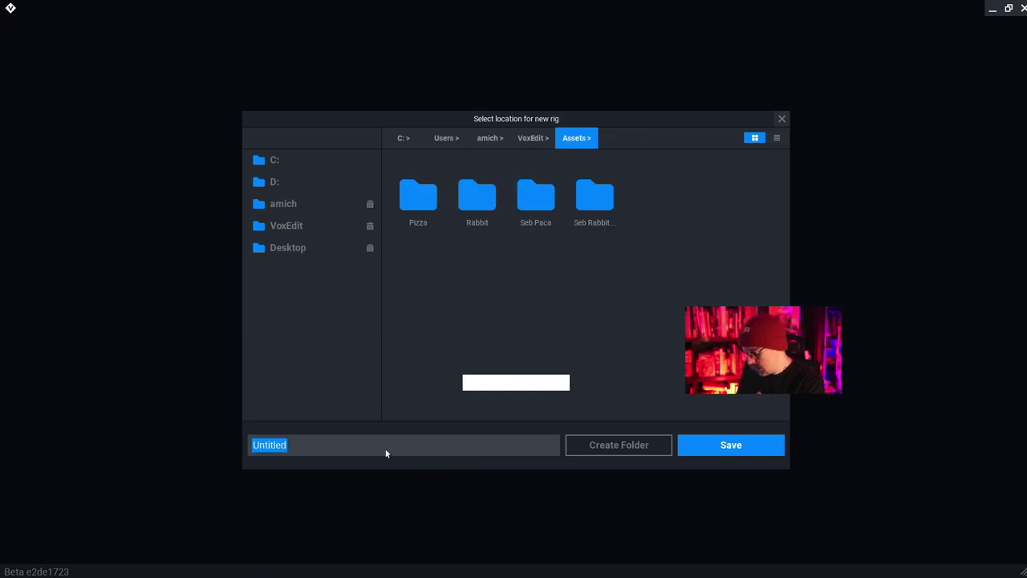
key(shift)
text(U)
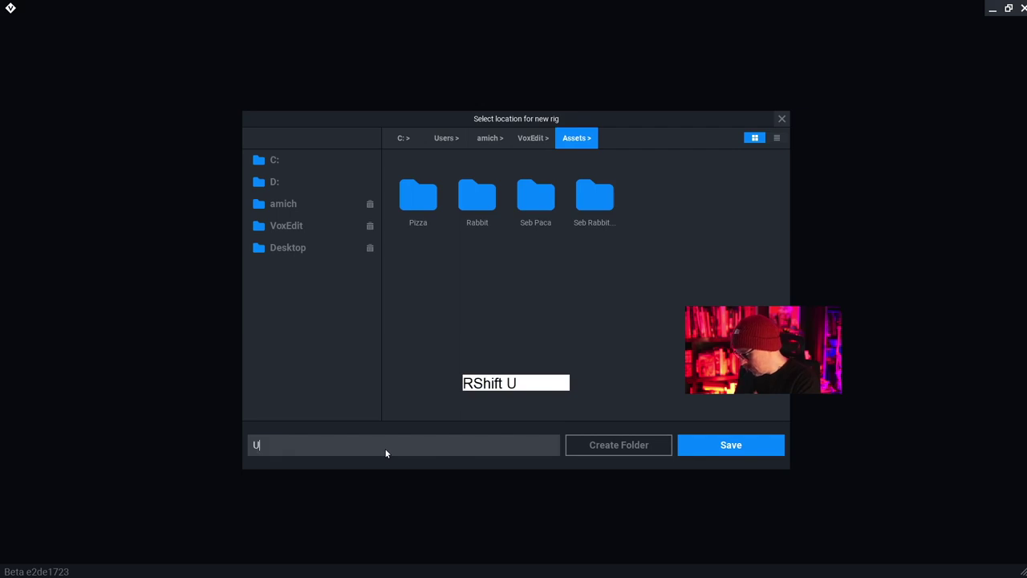
text(gly Block)
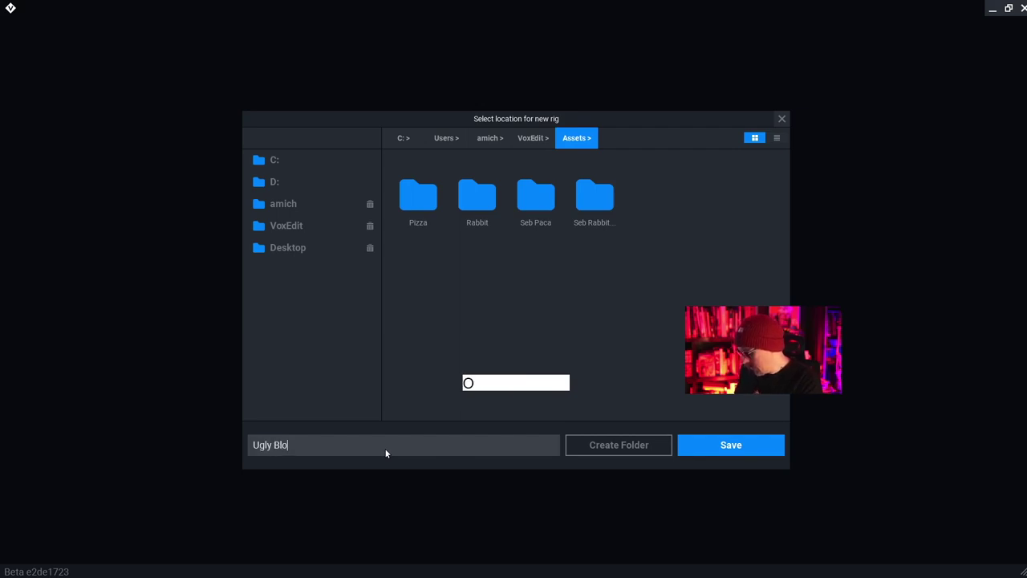
click(712, 445)
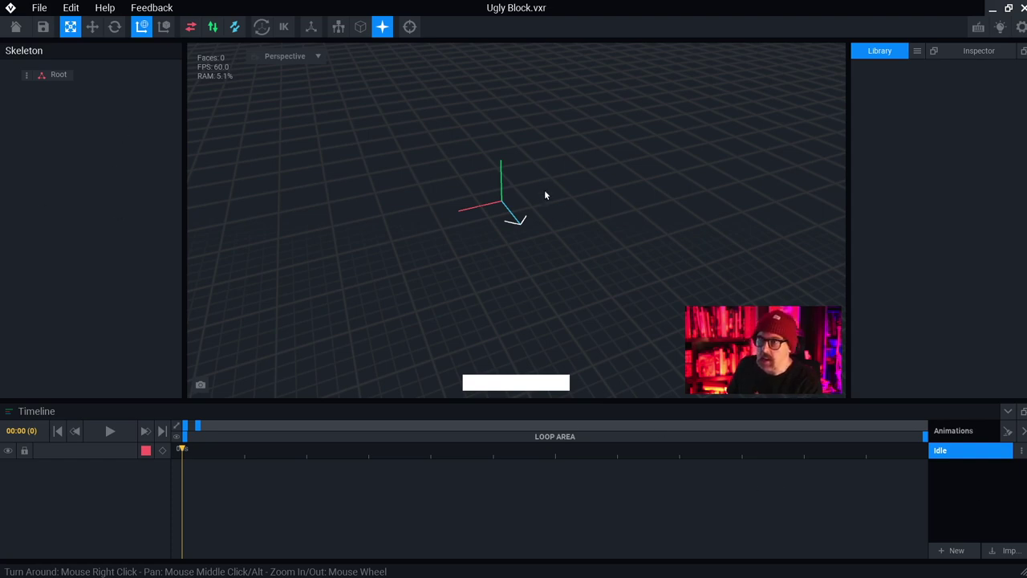
Step: Examine the empty rig scene and its origin axes from several angles
middle_drag(545, 195, 485, 127)
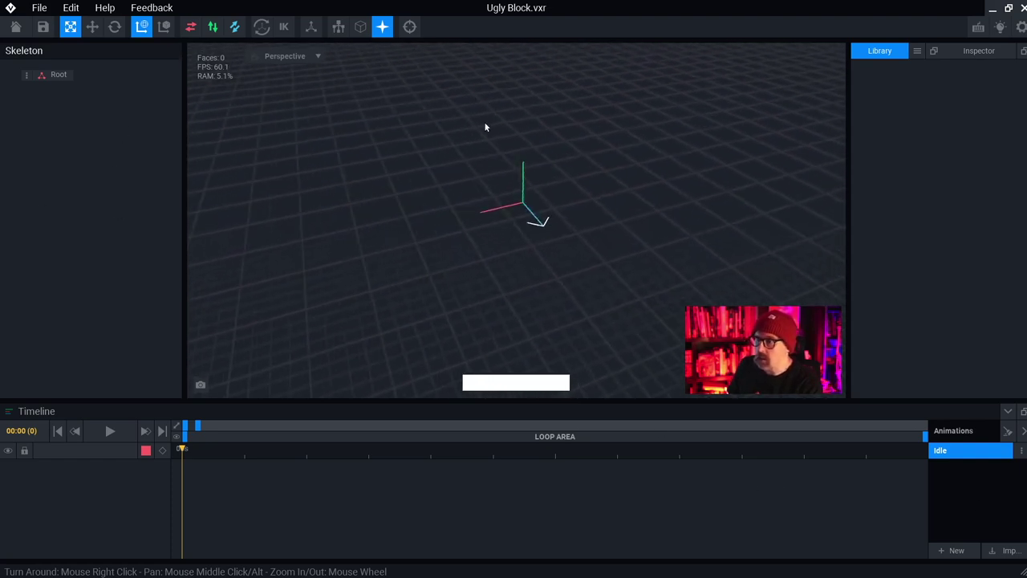
mouse_move(469, 177)
middle_down()
mouse_move(495, 211)
mouse_move(479, 168)
middle_up()
right_drag(493, 165, 495, 164)
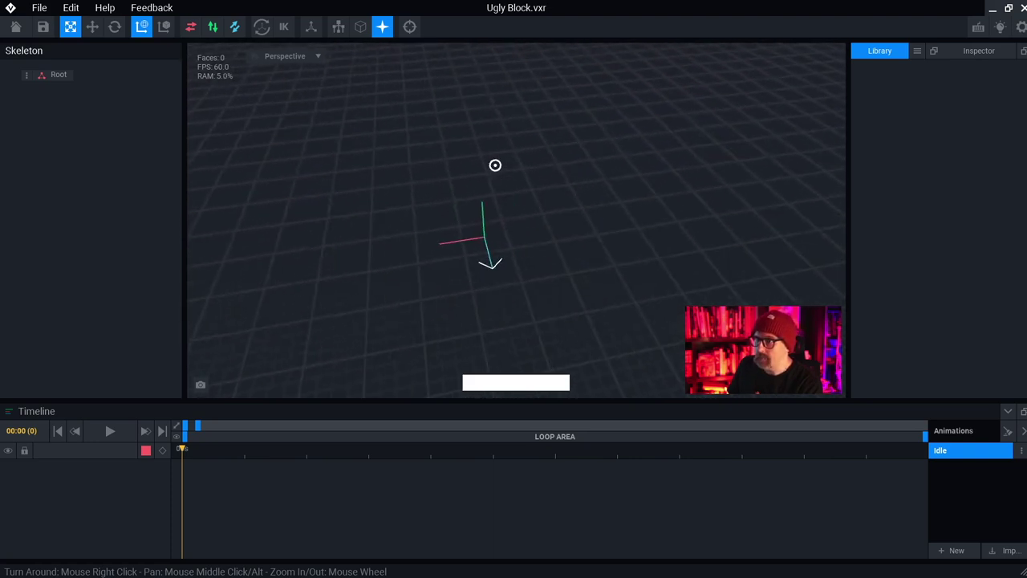
click(483, 164)
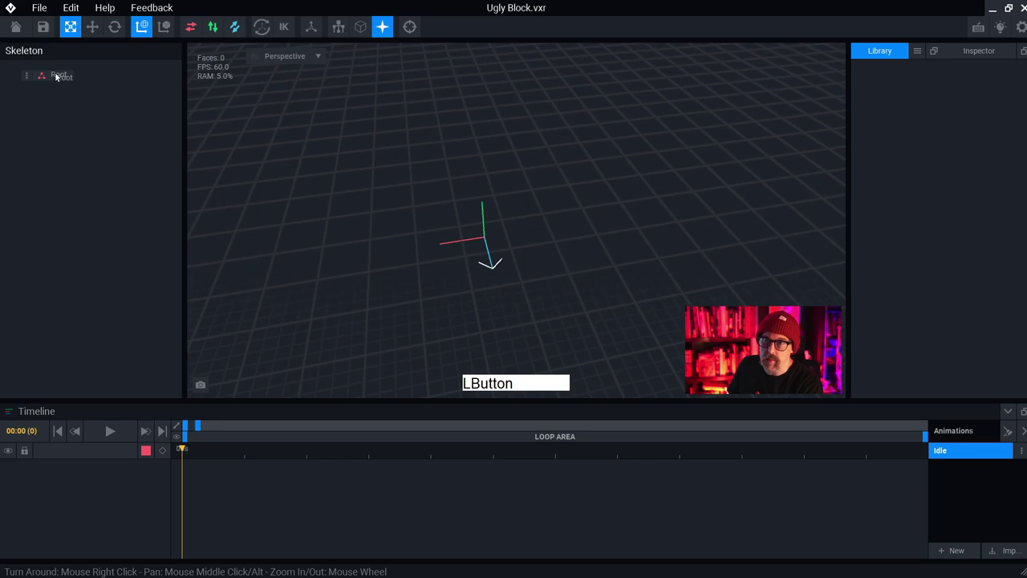
right_click(473, 234)
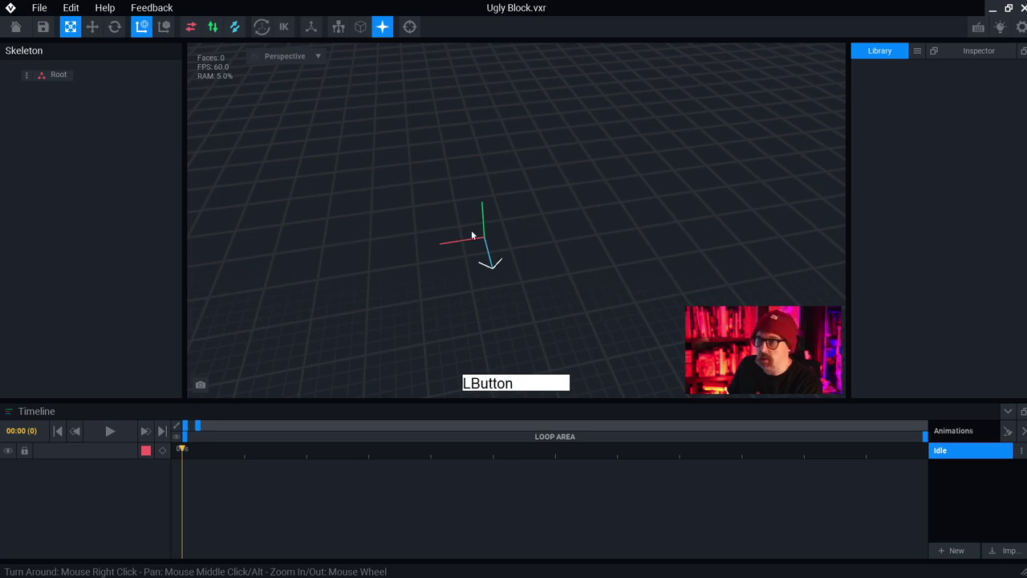
right_drag(536, 195, 492, 176)
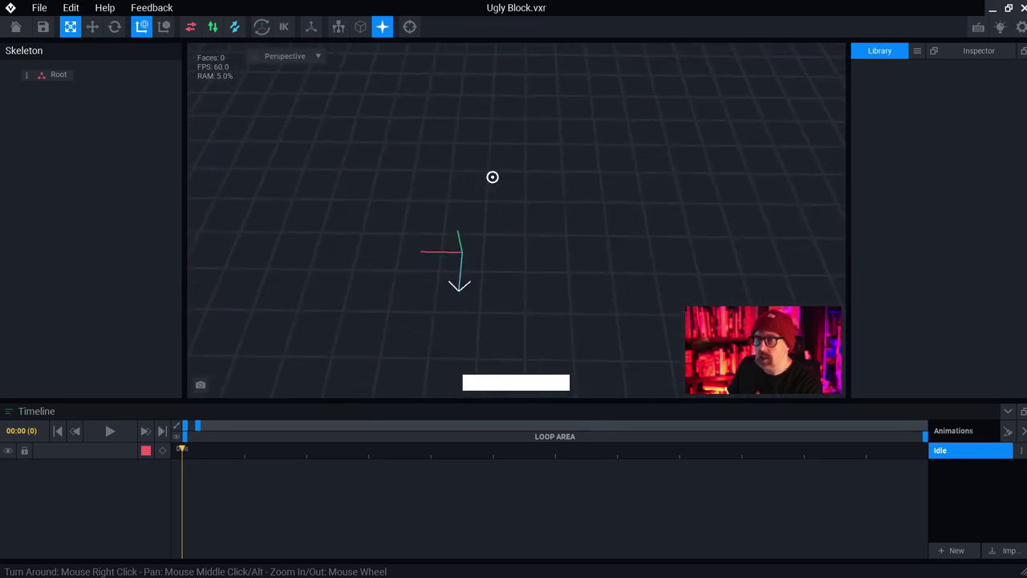
middle_drag(492, 176, 503, 209)
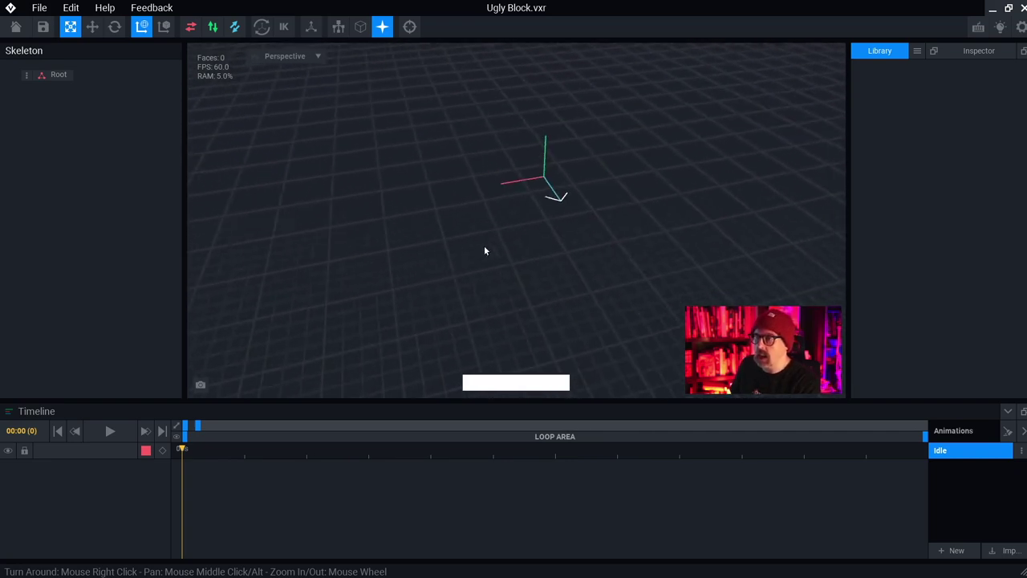
Step: Create a child node named "Controller" under the Root node of the skeleton
click(28, 76)
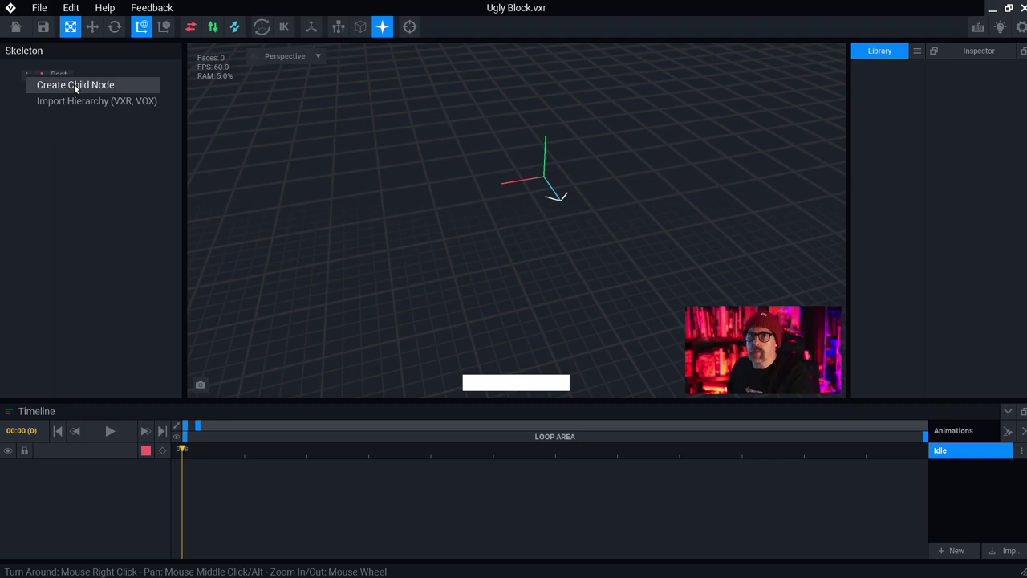
right_click(30, 80)
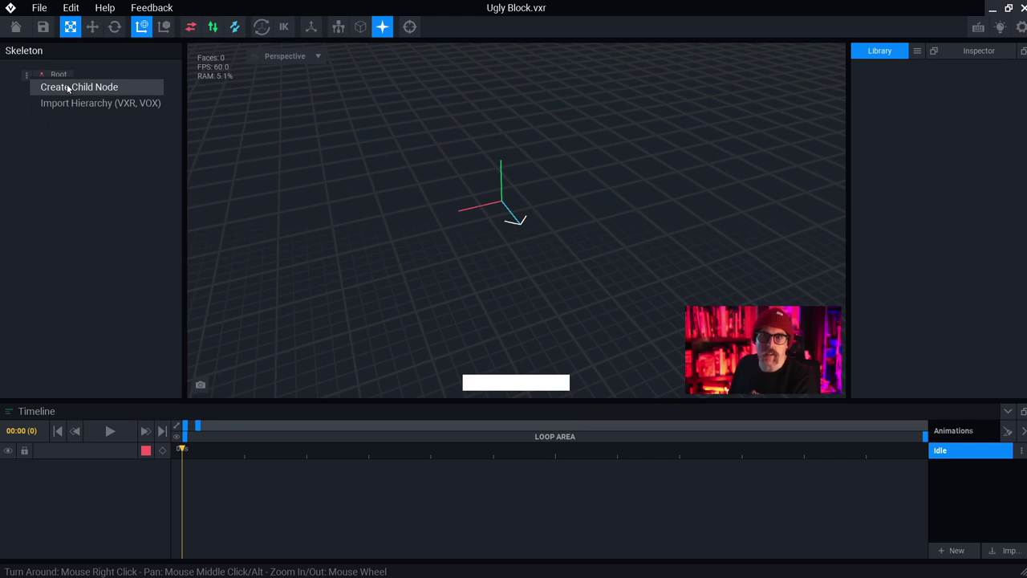
click(69, 87)
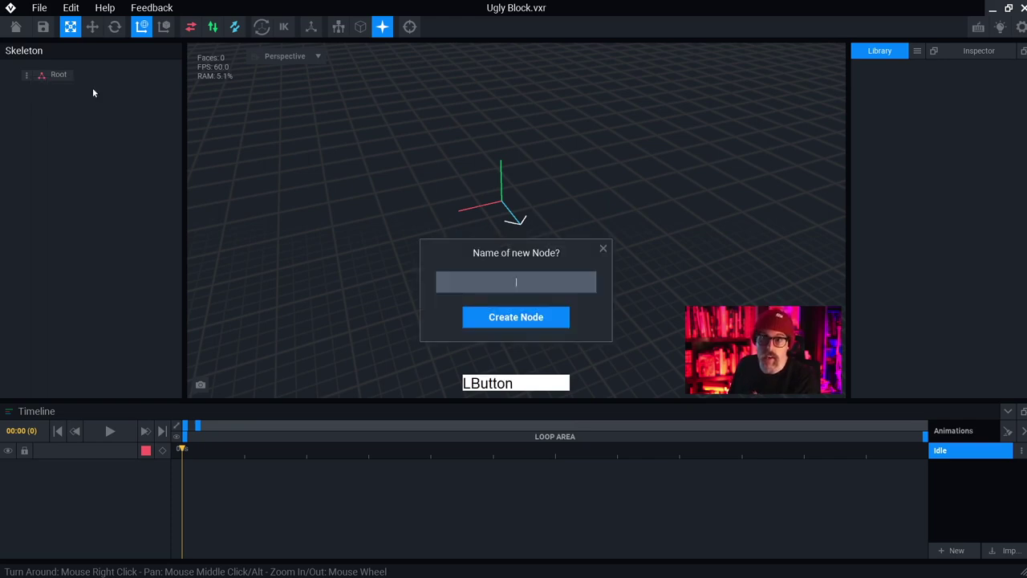
click(527, 280)
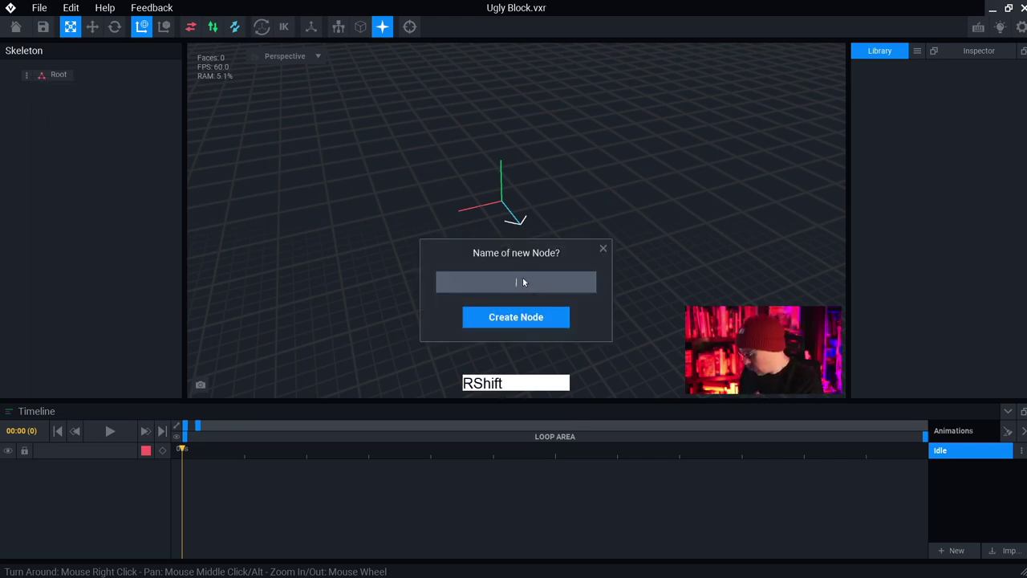
text(Controller)
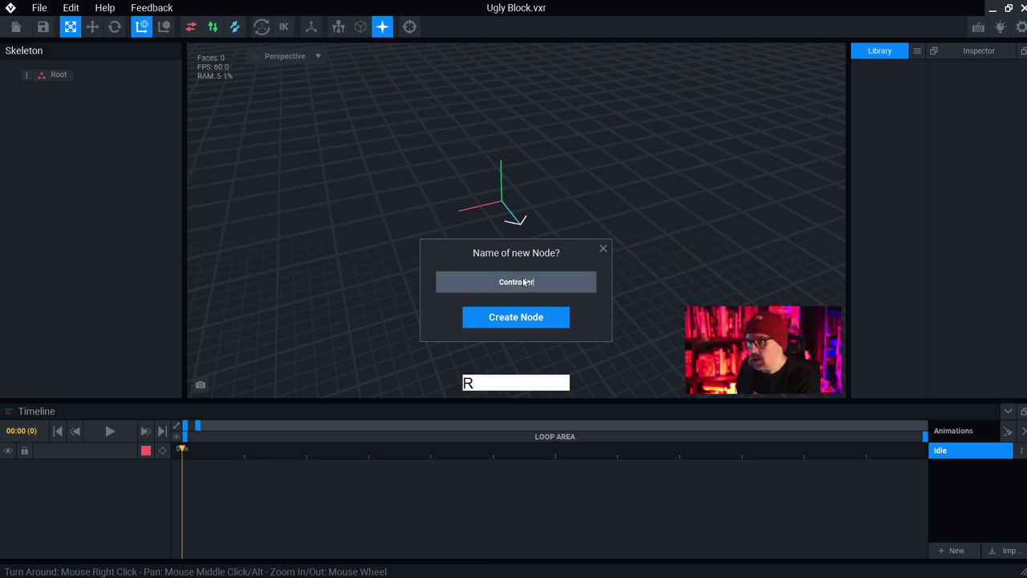
click(535, 316)
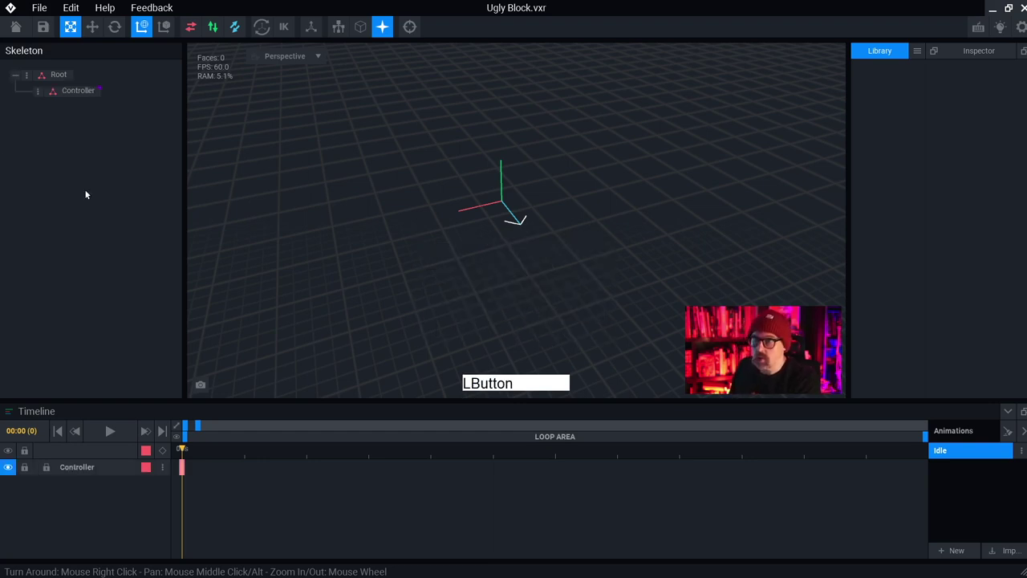
Step: Create a child node named "Box" under the Controller node
click(72, 92)
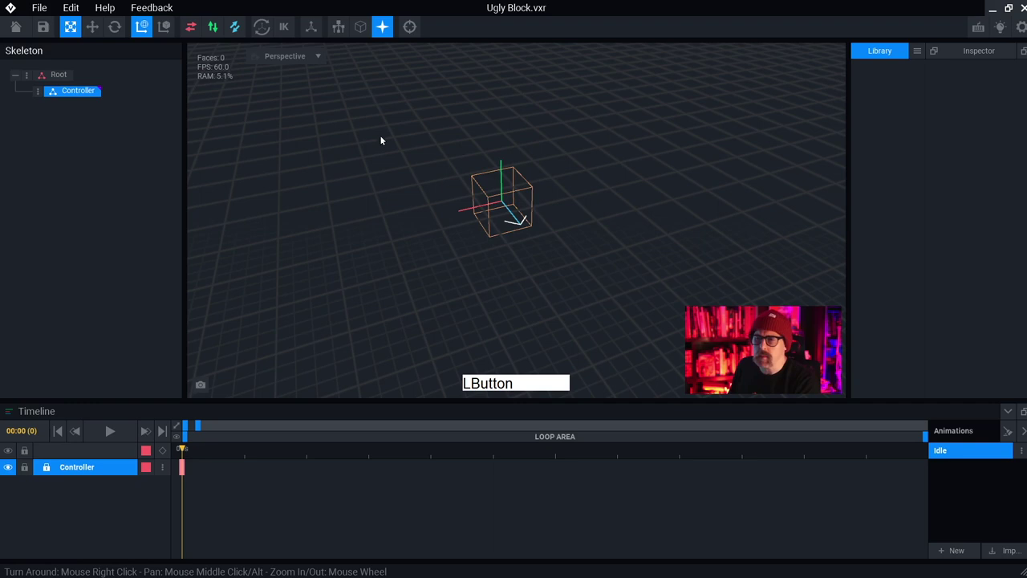
right_drag(529, 205, 523, 217)
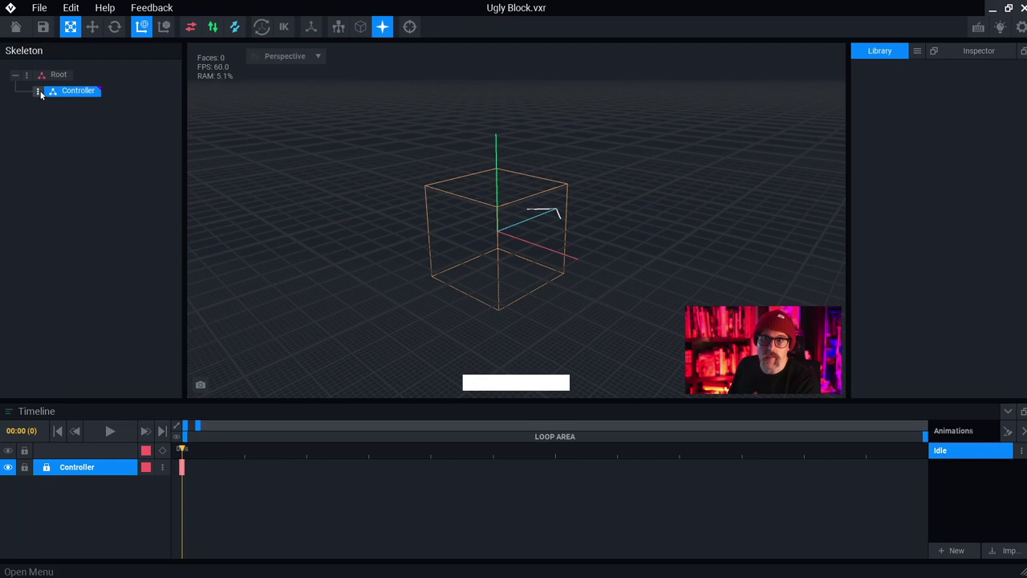
click(39, 92)
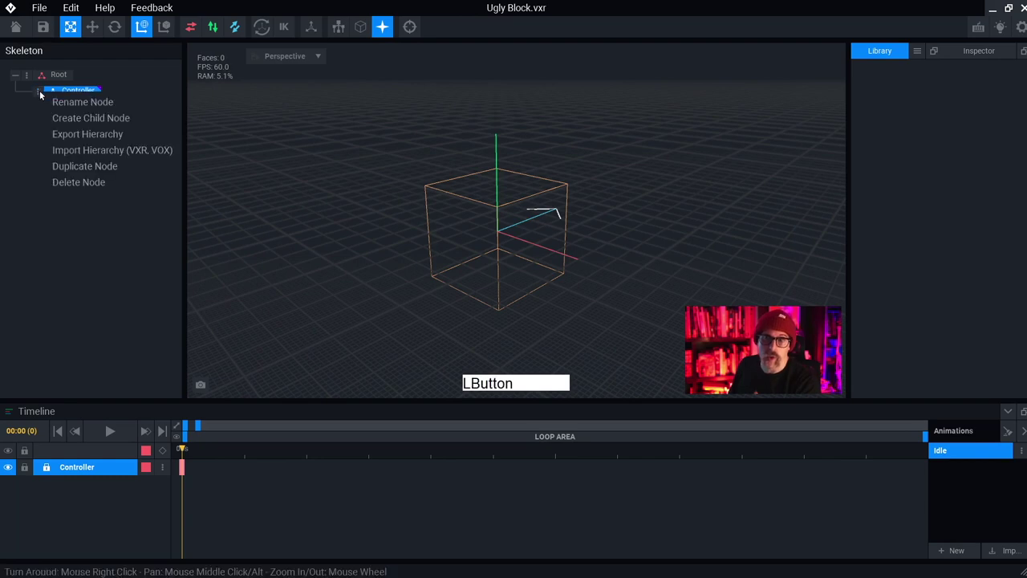
click(24, 131)
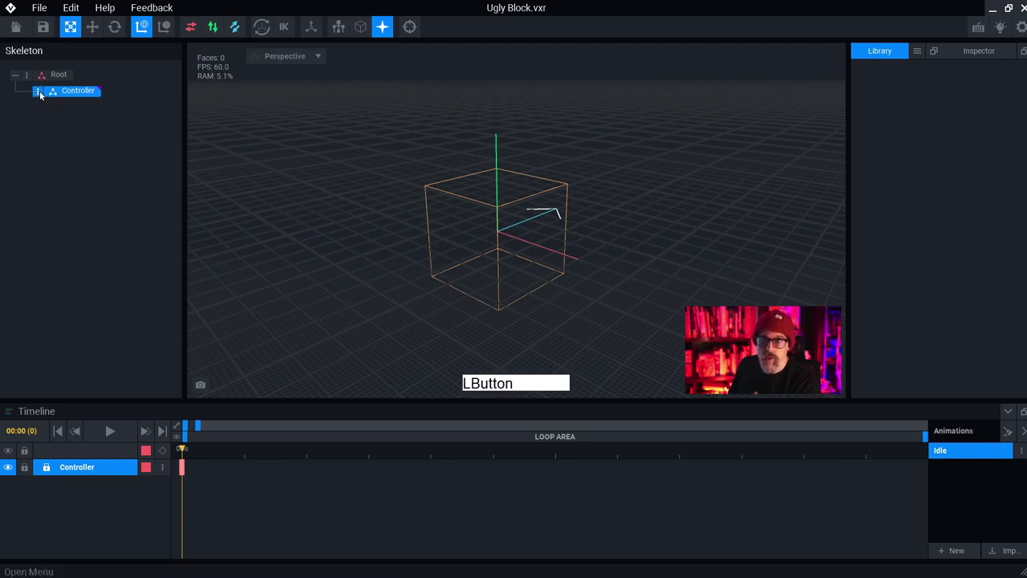
click(38, 91)
click(88, 118)
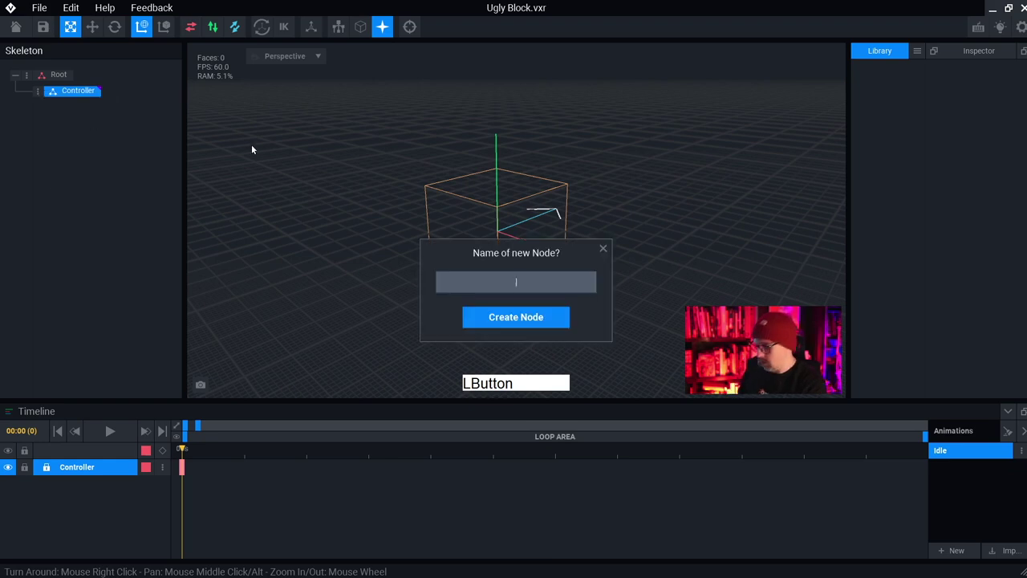
text(Box)
key(Return)
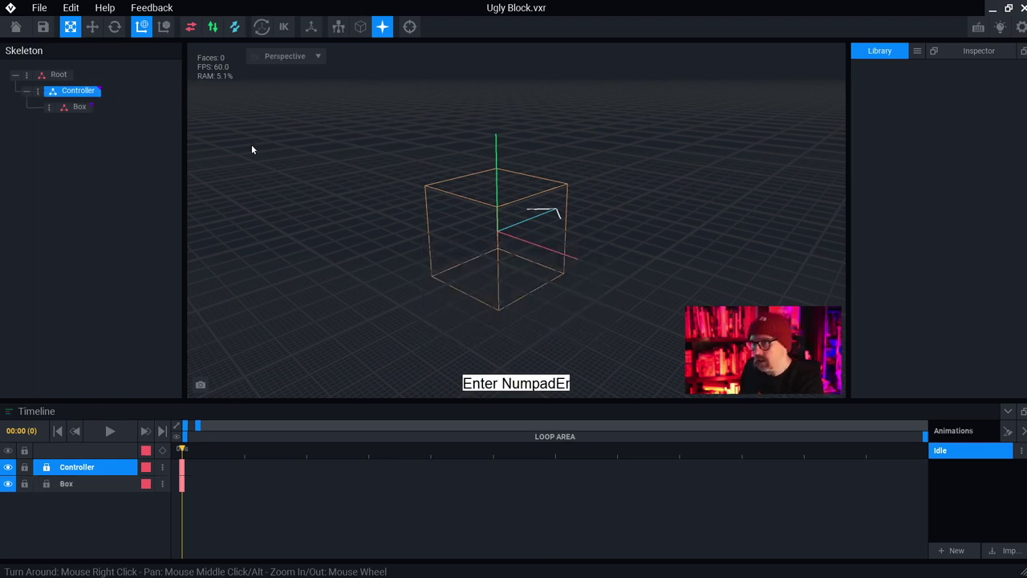
Step: Create a new VXM model named "Box" for the Box node of the skeleton
drag(79, 107, 65, 92)
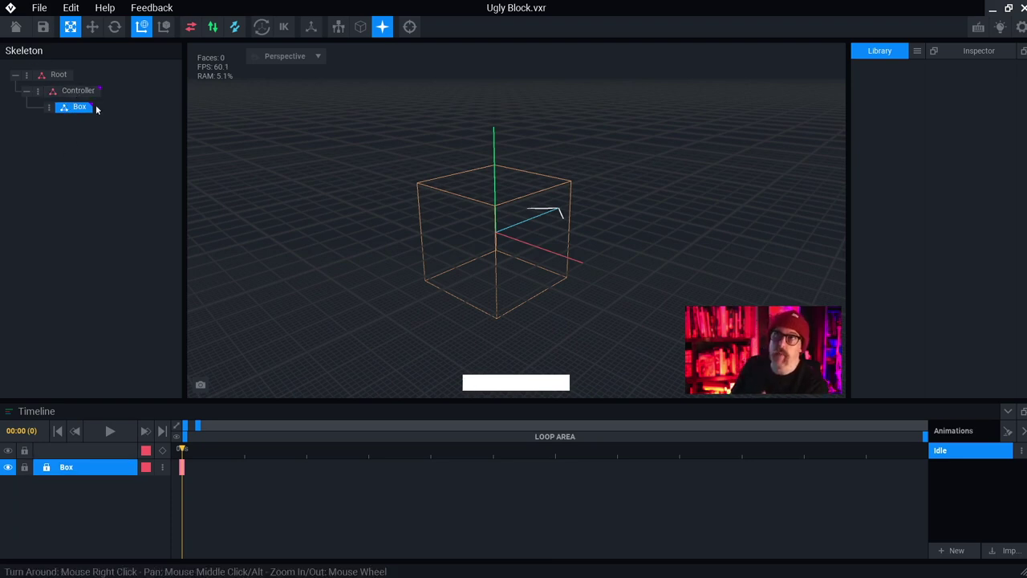
click(917, 52)
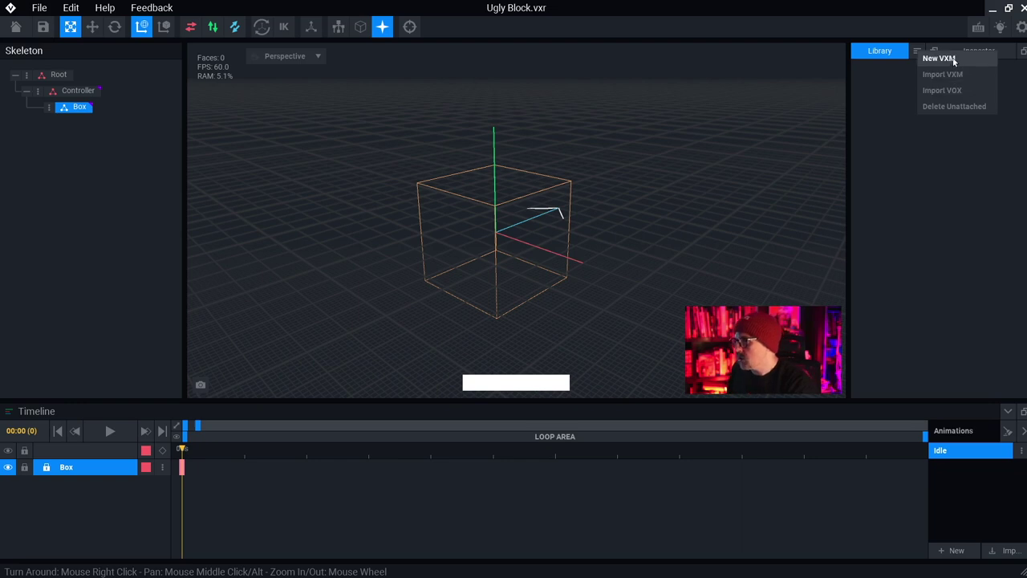
click(954, 59)
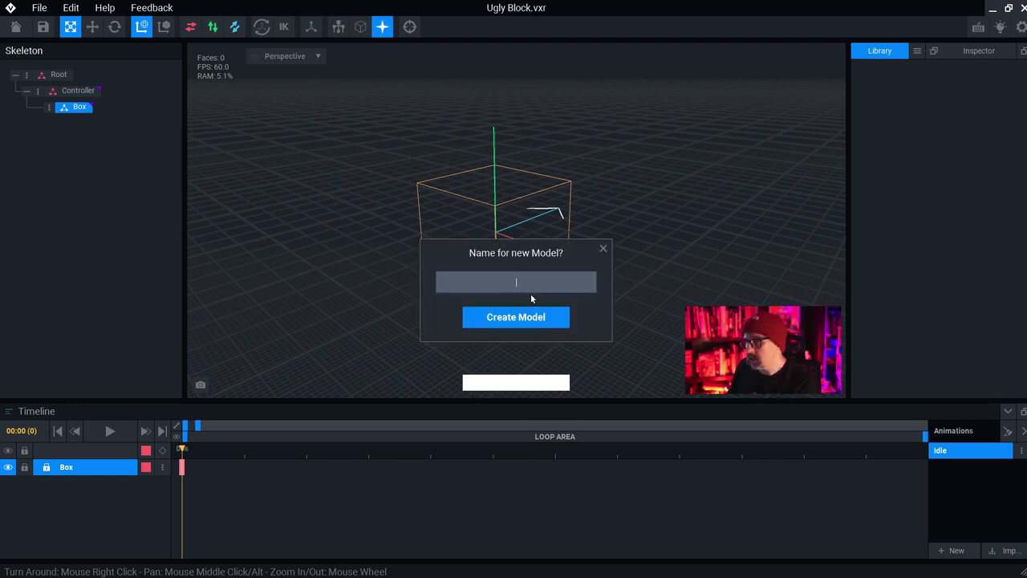
text(Box)
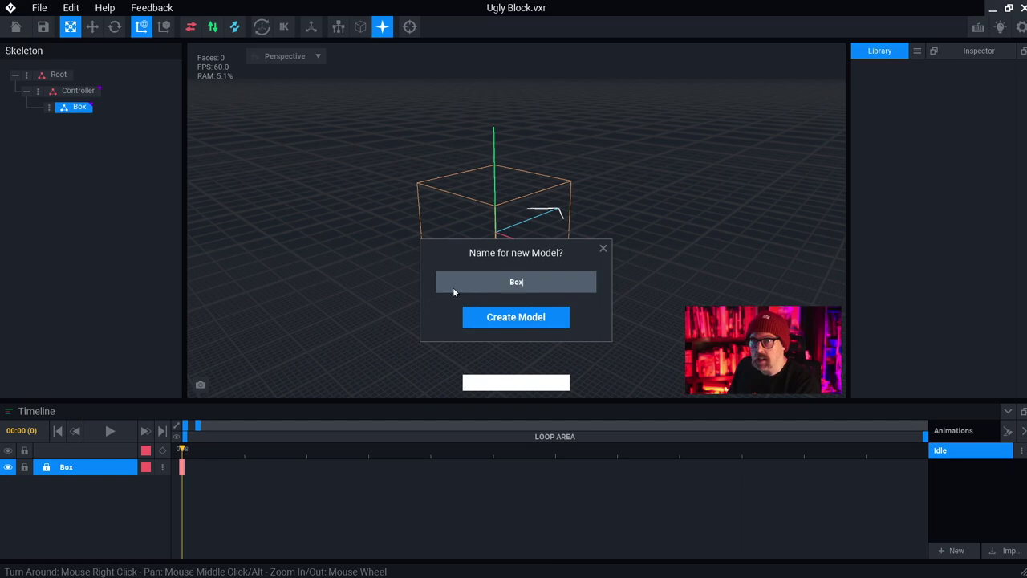
click(523, 323)
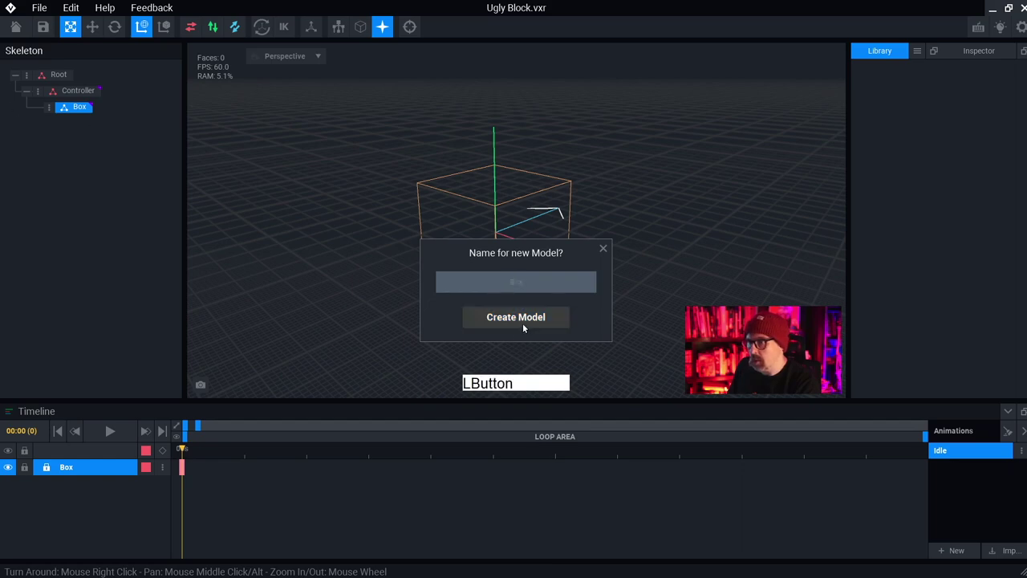
Step: Examine the empty voxel grid and its coloured axes from several angles
scroll(525, 238, down, 5)
middle_drag(497, 266, 437, 190)
right_drag(415, 273, 414, 272)
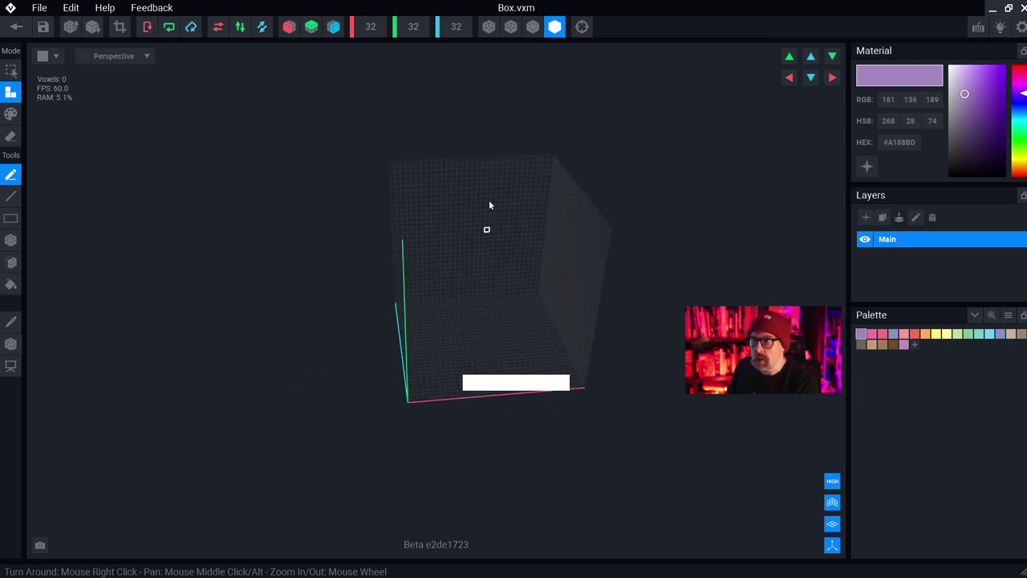
middle_drag(479, 287, 492, 316)
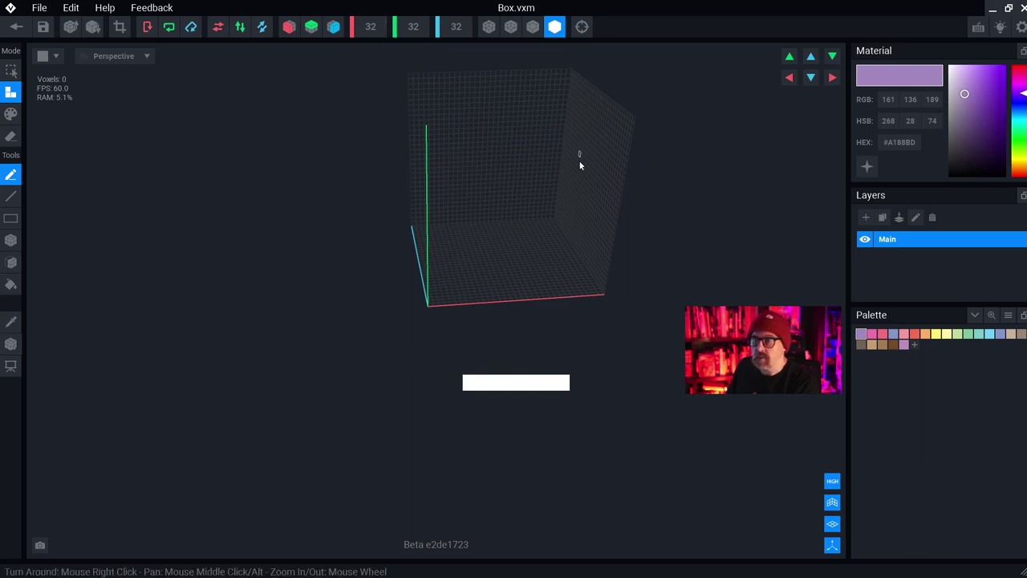
mouse_move(580, 165)
middle_down()
mouse_move(546, 212)
mouse_move(562, 161)
middle_up()
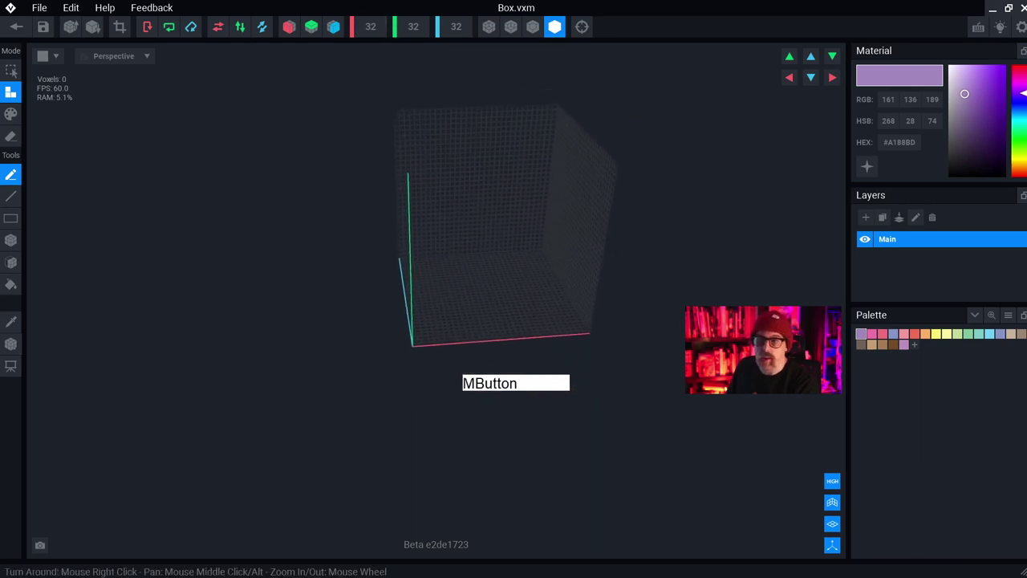
middle_drag(548, 221, 548, 218)
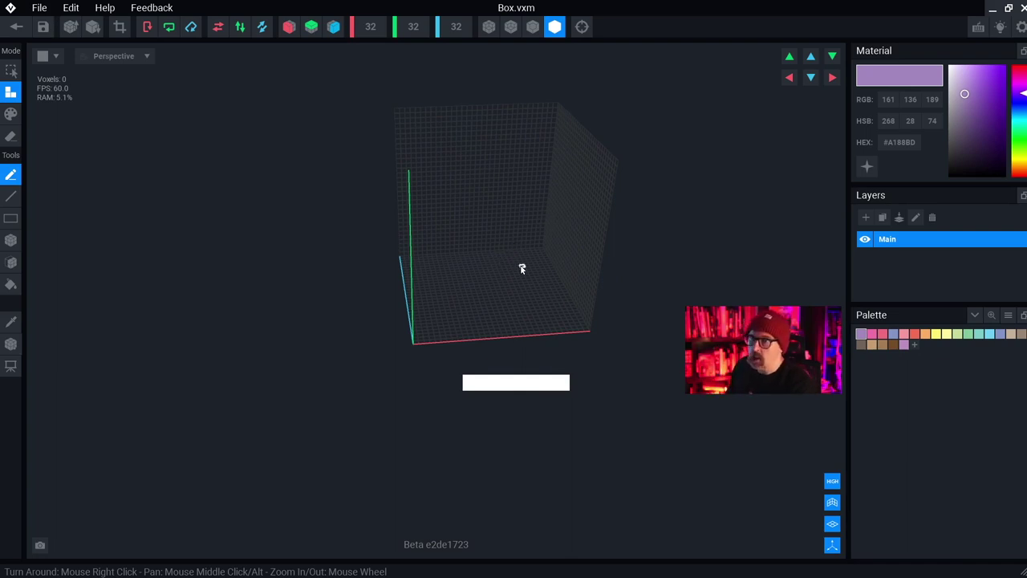
middle_drag(521, 269, 522, 244)
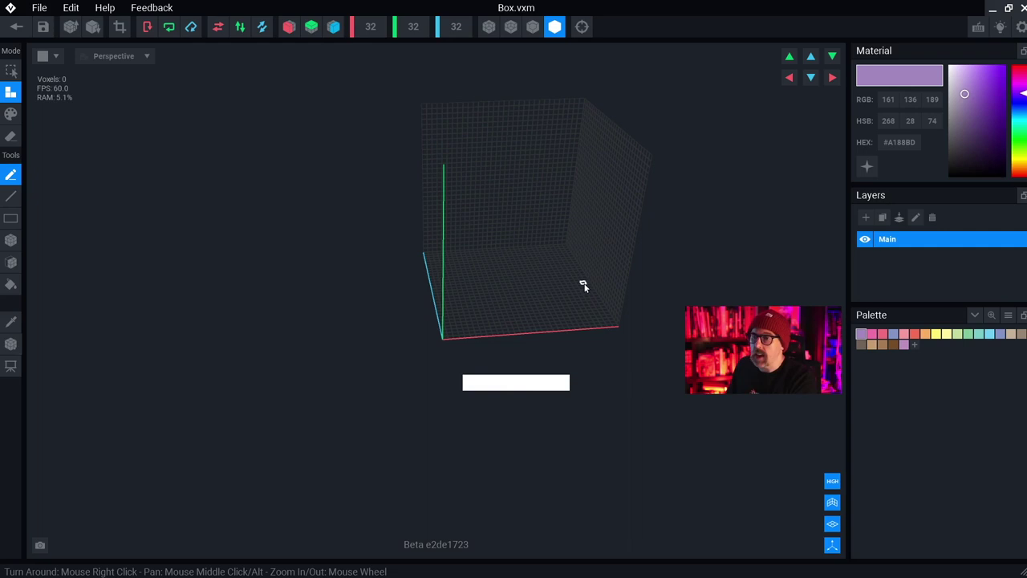
middle_drag(583, 286, 589, 289)
right_drag(589, 289, 656, 231)
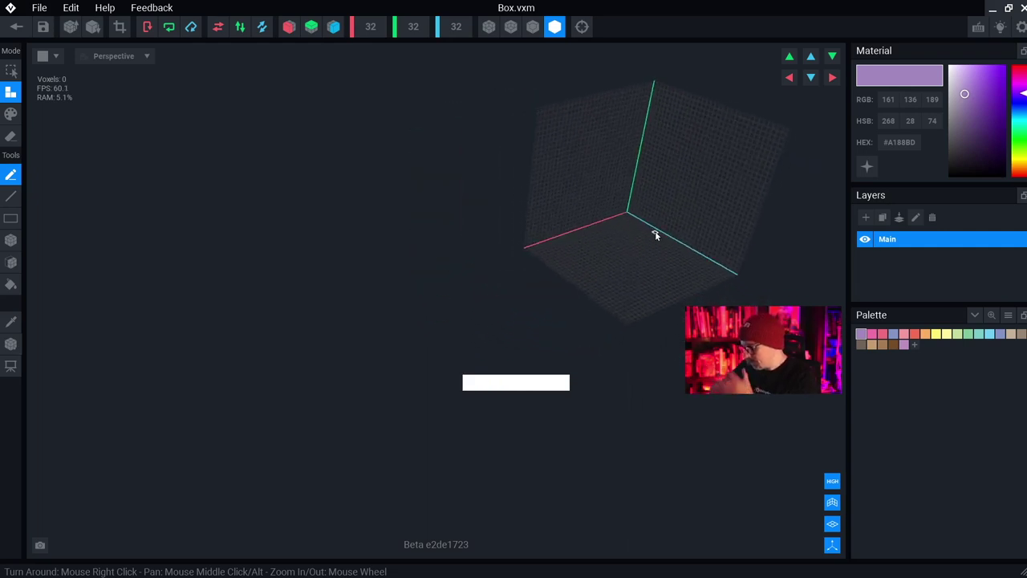
middle_drag(717, 255, 589, 289)
right_drag(589, 289, 589, 287)
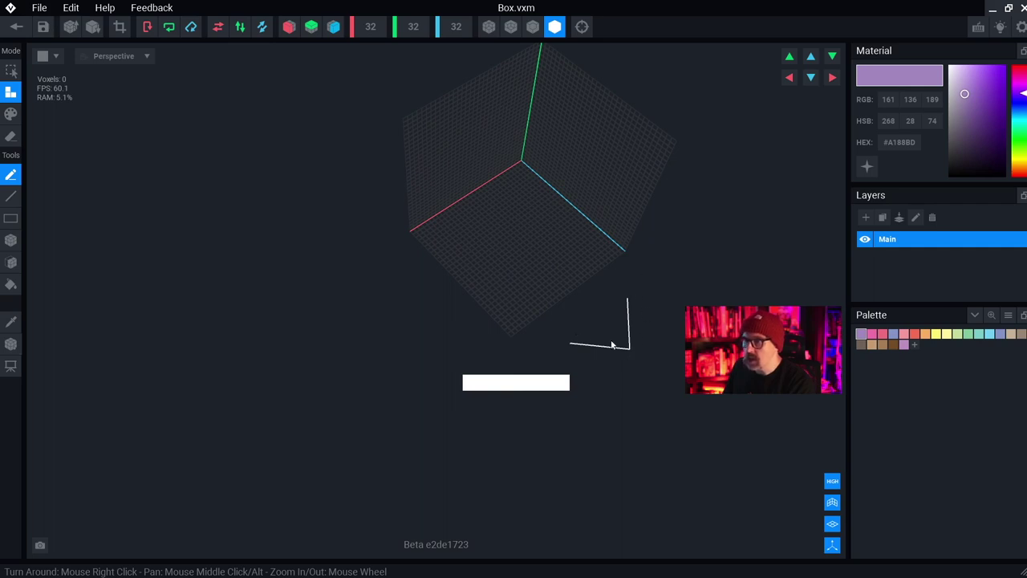
right_drag(634, 386, 588, 288)
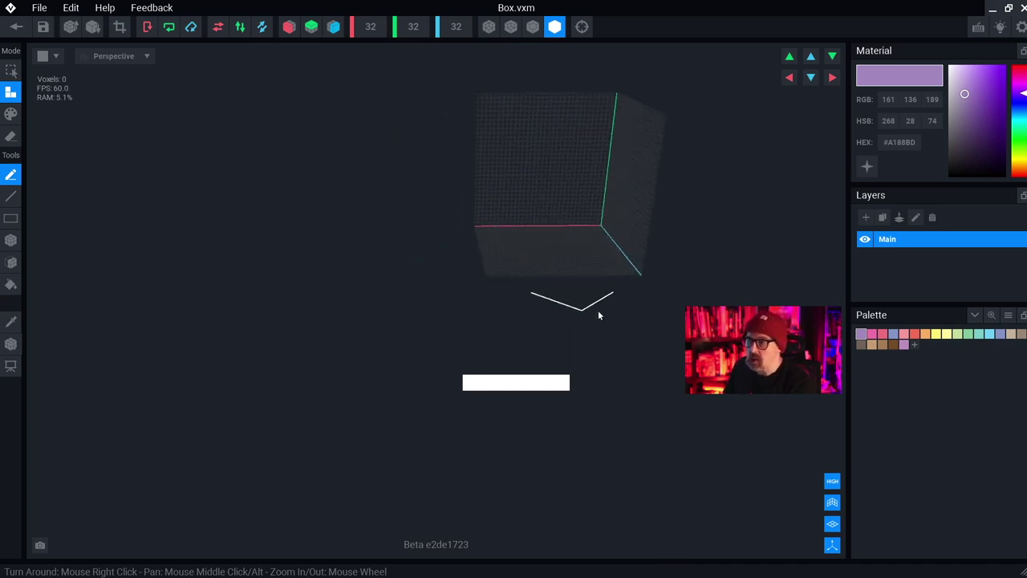
right_drag(598, 315, 602, 202)
middle_drag(602, 202, 654, 233)
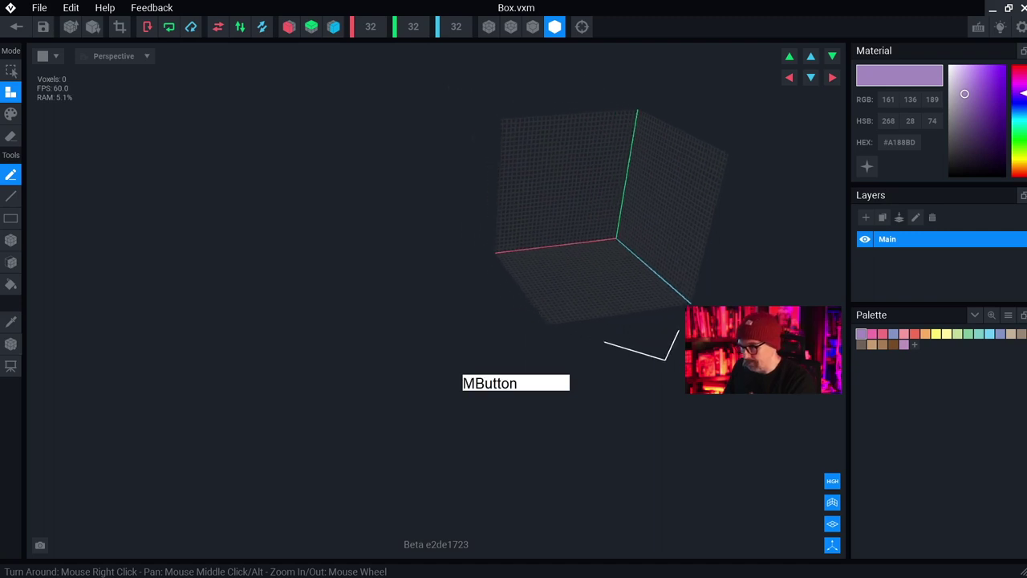
right_drag(605, 234, 605, 234)
Step: Activate the pivot tool and set the model's pivot to the center of the voxel grid
click(10, 343)
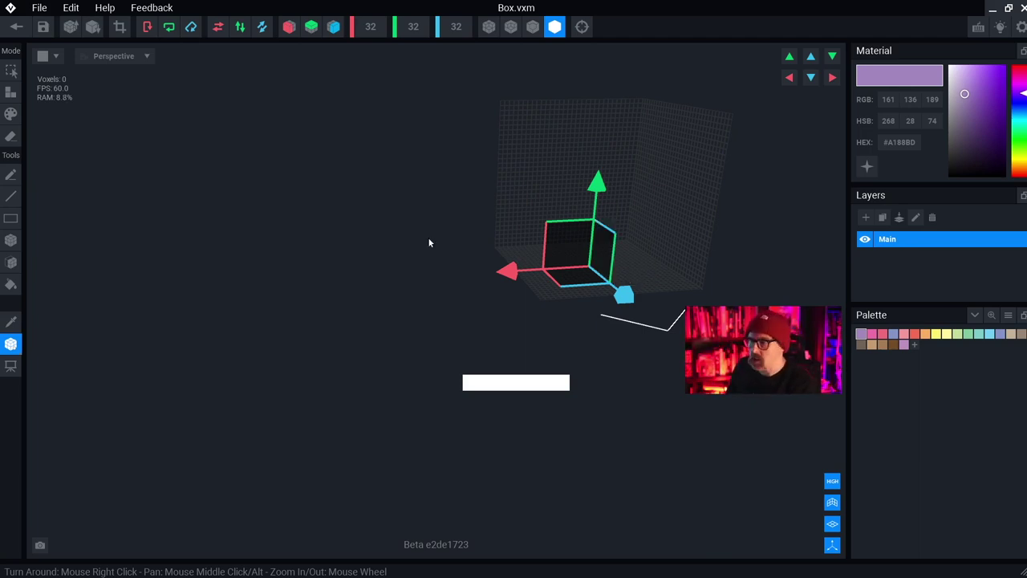
middle_drag(702, 284, 650, 300)
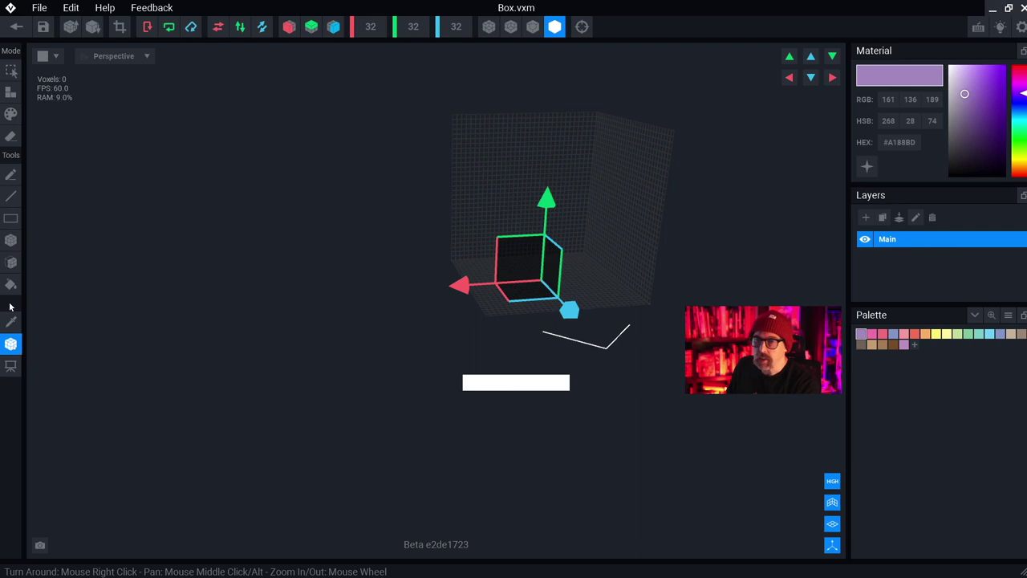
right_click(10, 344)
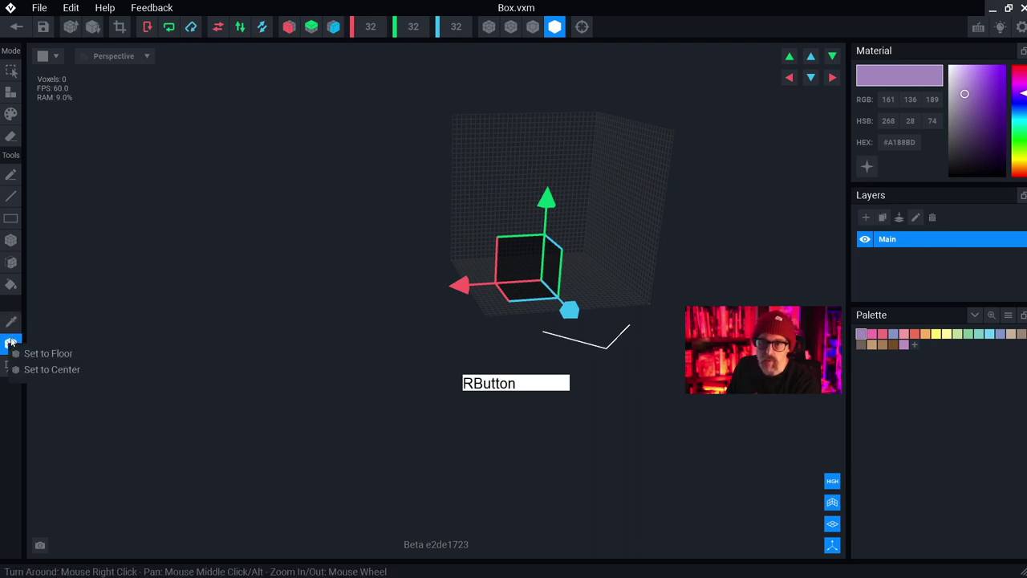
click(46, 371)
right_drag(623, 255, 617, 249)
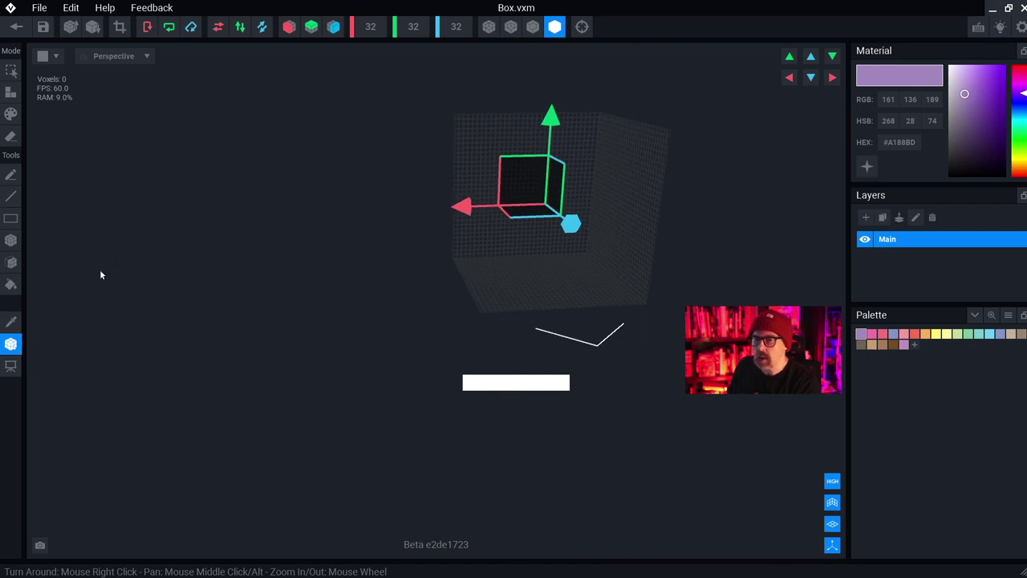
Step: Set the model's pivot to the floor of the voxel grid
right_click(10, 346)
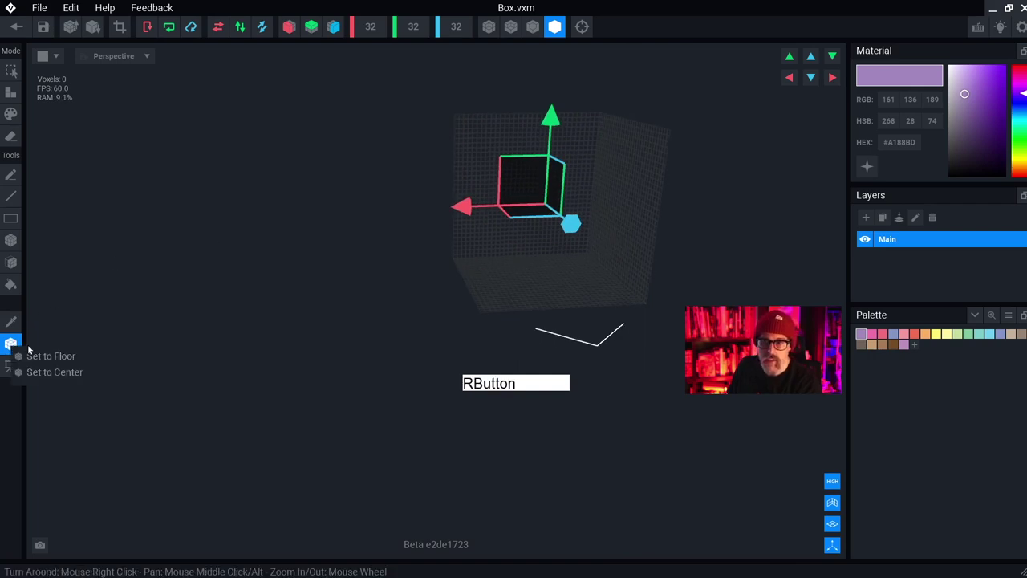
click(52, 356)
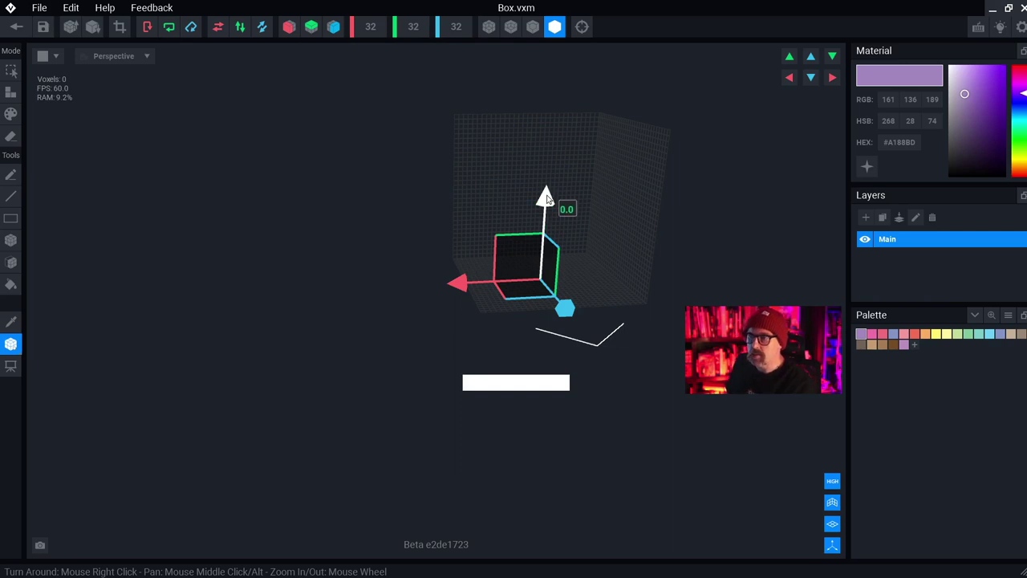
right_drag(564, 284, 98, 228)
Step: Scribble freehand voxels across the grid in Create mode, and undo the stroke
click(6, 96)
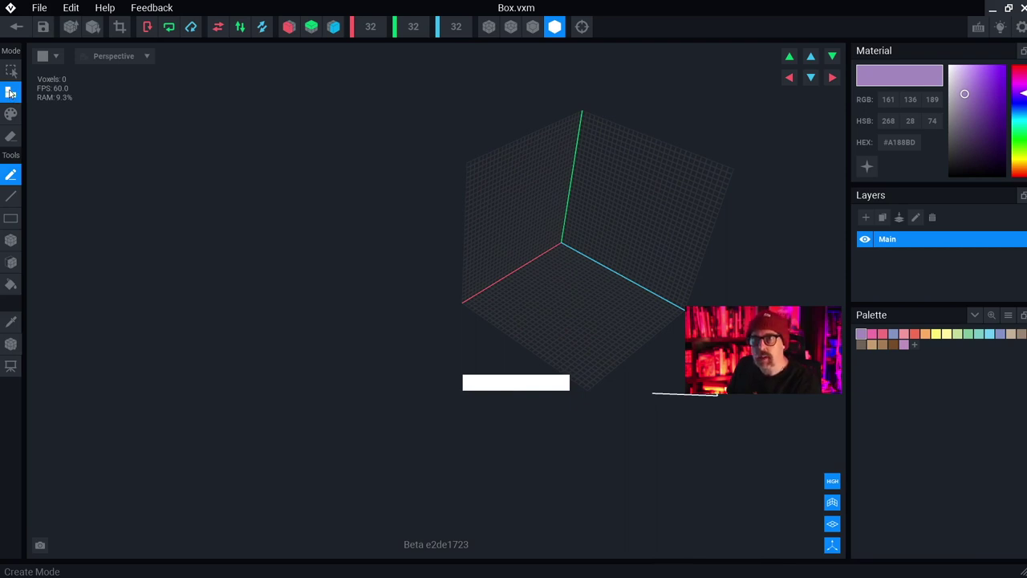
click(10, 94)
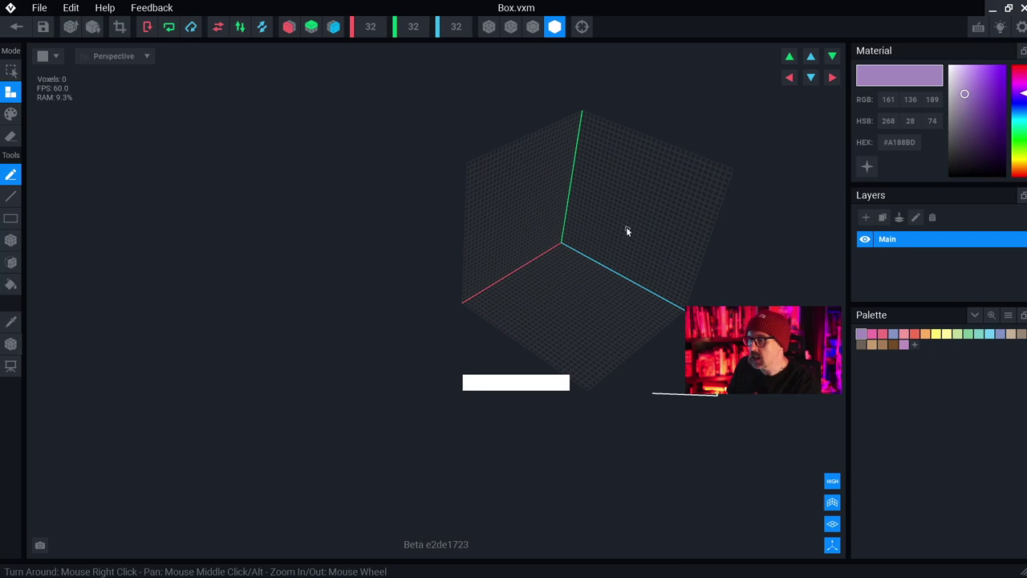
middle_drag(627, 231, 494, 240)
mouse_move(479, 211)
mouse_down()
mouse_move(423, 257)
mouse_move(394, 247)
mouse_move(373, 222)
mouse_move(374, 248)
mouse_move(476, 293)
mouse_move(452, 271)
mouse_move(418, 270)
mouse_move(429, 205)
mouse_move(473, 249)
mouse_up()
right_click(476, 249)
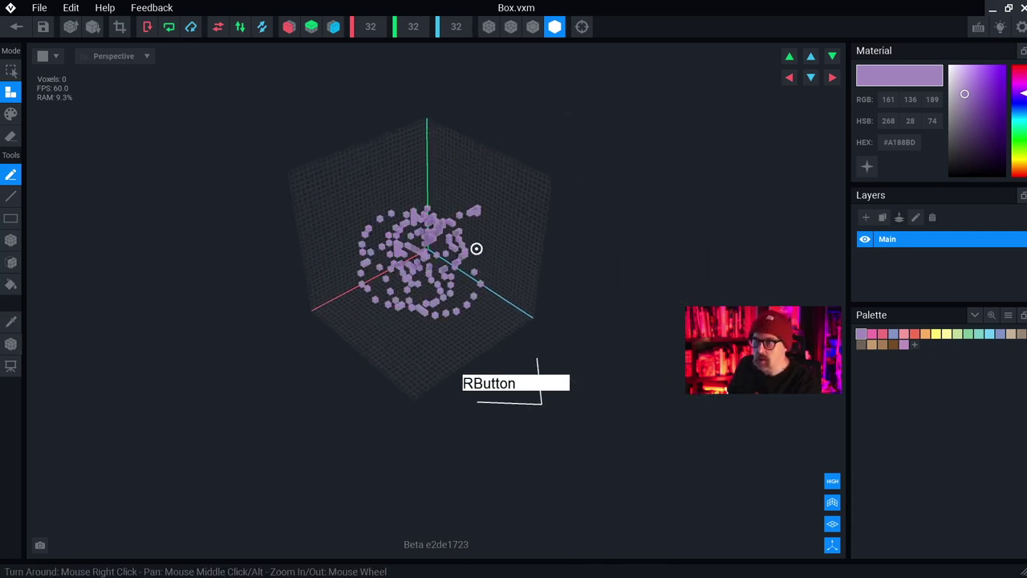
right_drag(476, 249, 476, 249)
key(ctrl+z)
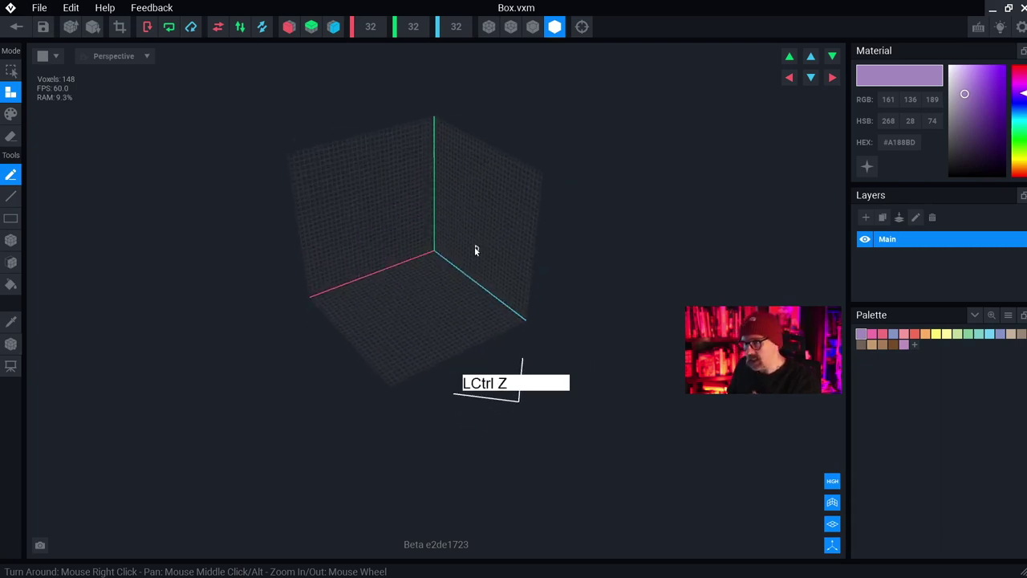
Step: Switch to Paint mode and try to paint on the empty grid wall
click(10, 114)
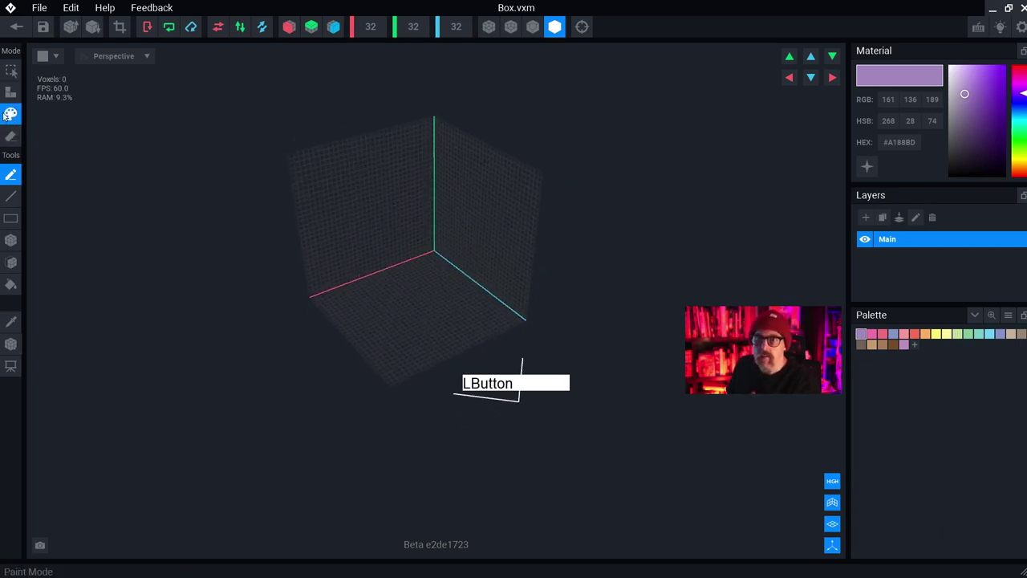
right_drag(426, 279, 424, 278)
middle_drag(425, 277, 447, 308)
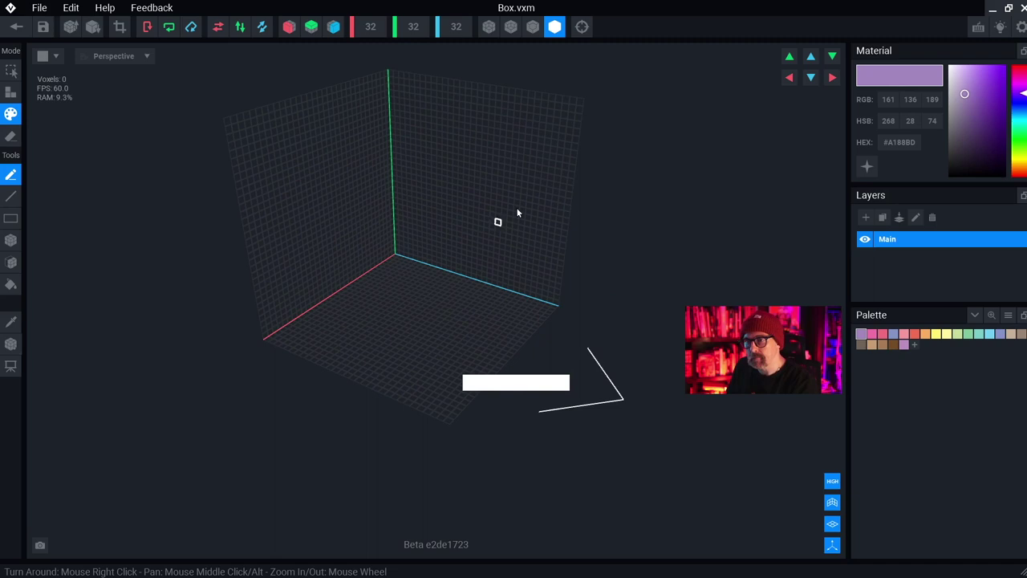
click(376, 206)
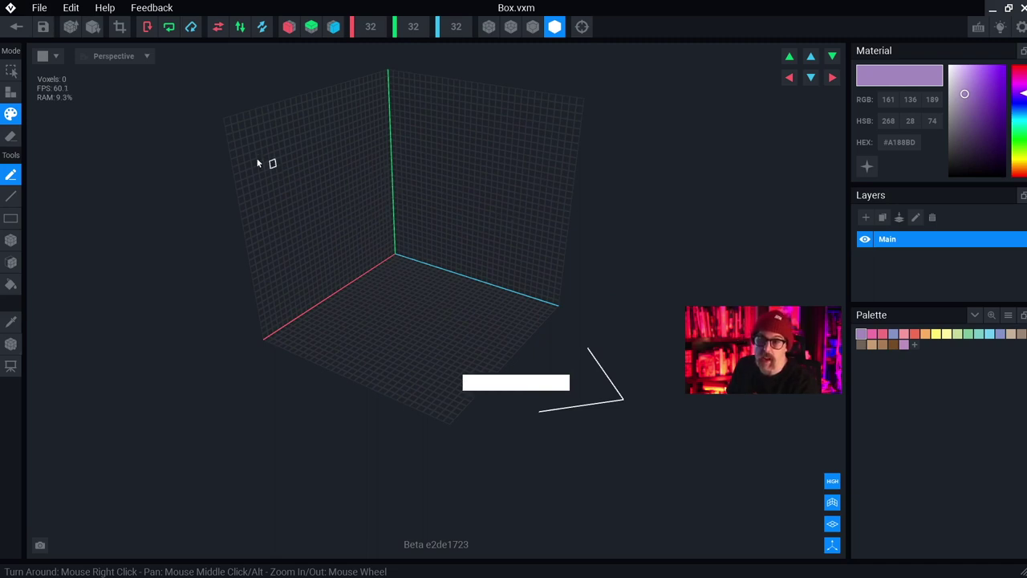
Step: Try to draw a diagonal line across the back grid wall with the Line tool in Erase mode
click(10, 136)
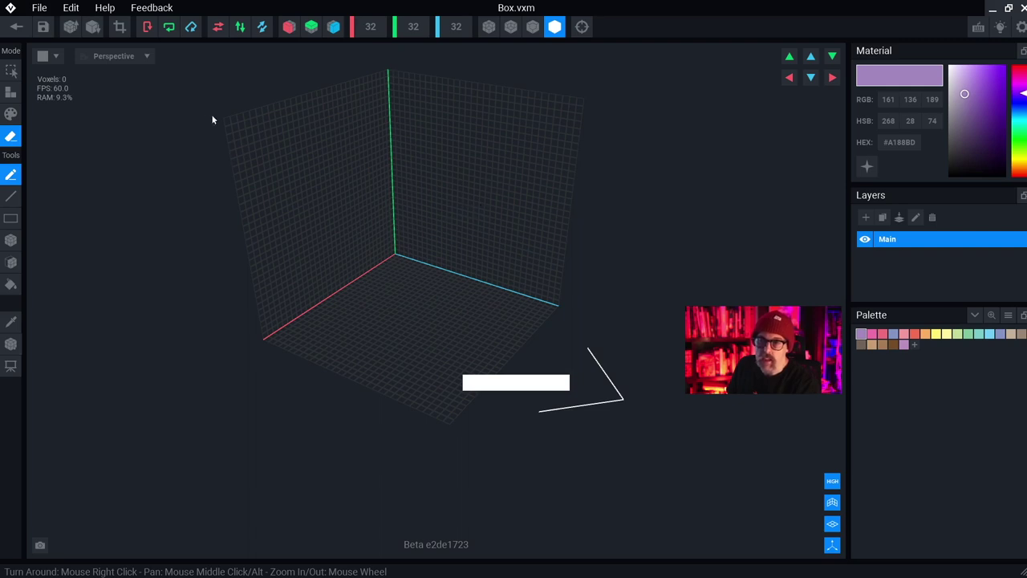
click(11, 196)
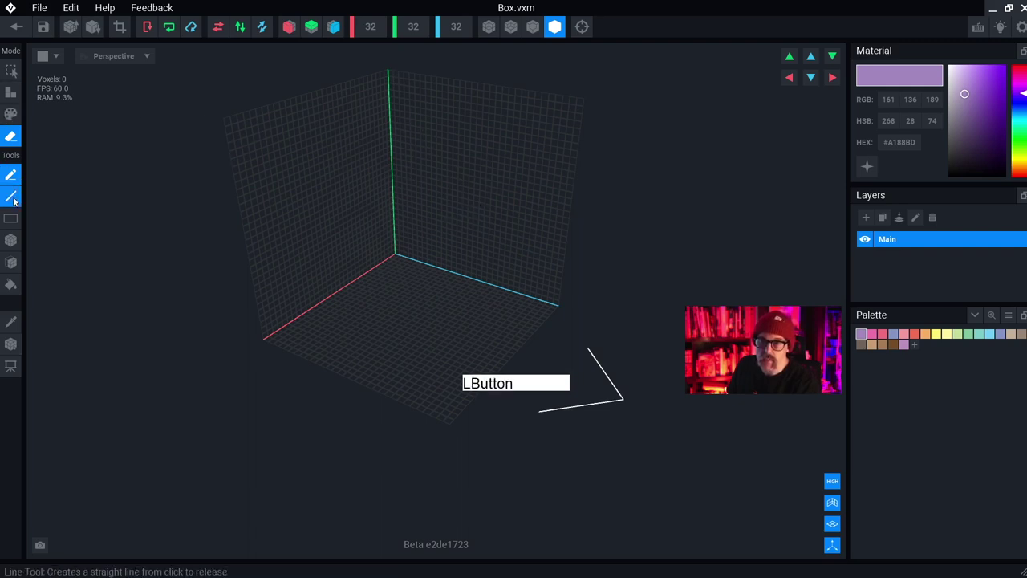
right_drag(298, 156, 269, 146)
drag(209, 101, 562, 252)
Step: Draw two crossing diagonal voxel lines on the back grid wall in Create mode, and undo both lines
click(9, 93)
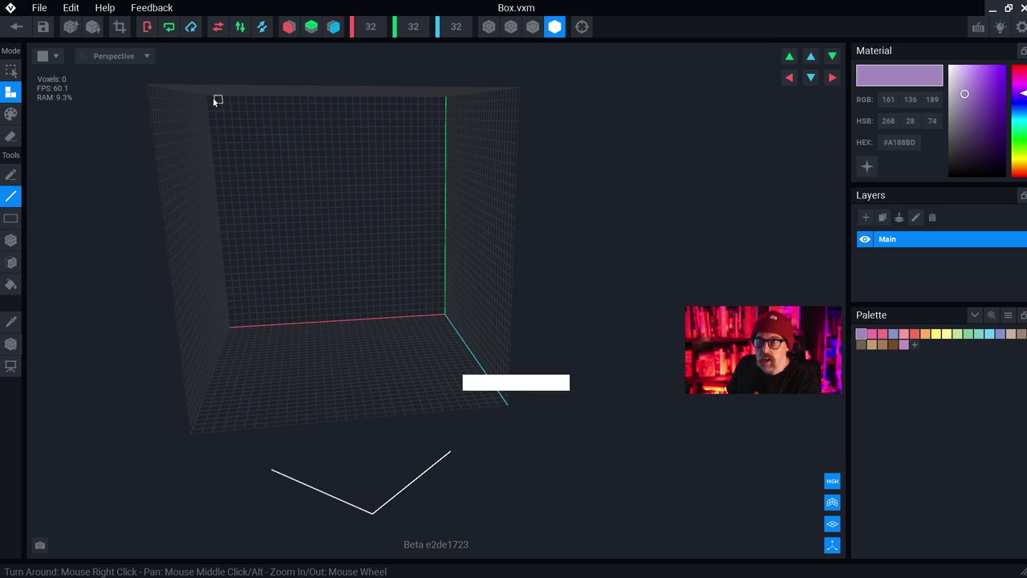
drag(210, 99, 443, 313)
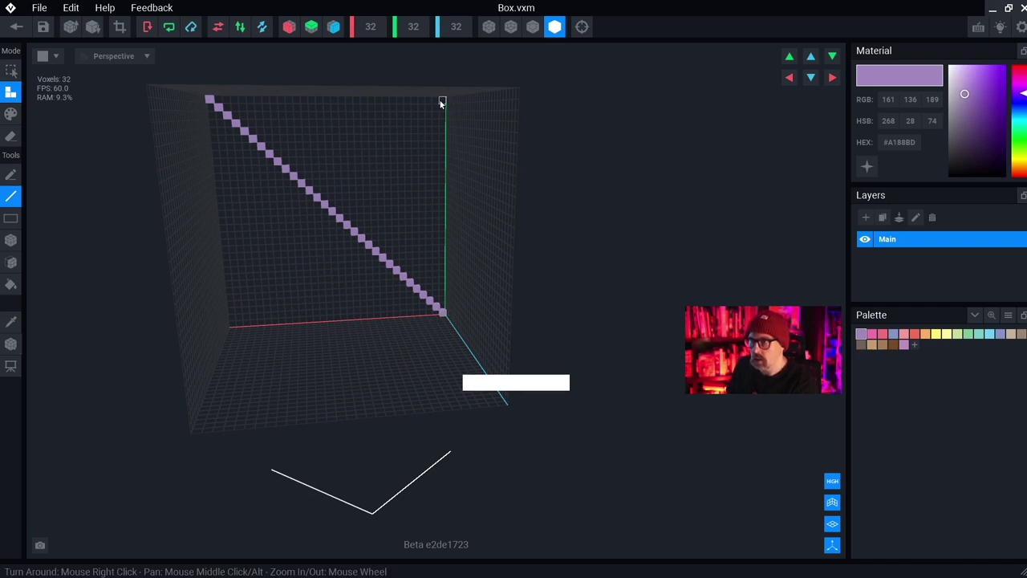
drag(441, 102, 231, 324)
right_drag(332, 257, 334, 260)
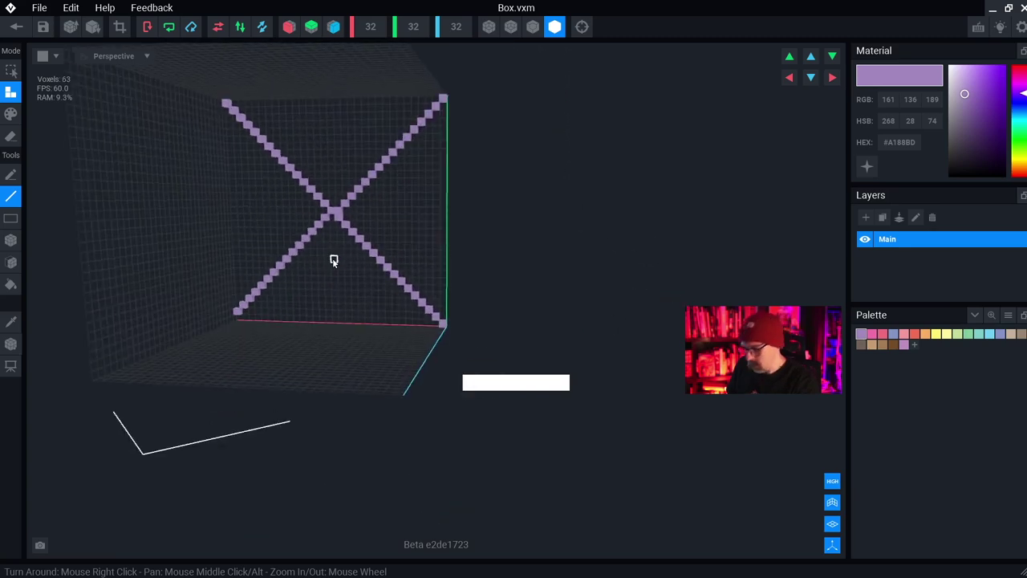
key(ctrl+z)
key(ctrl+z)
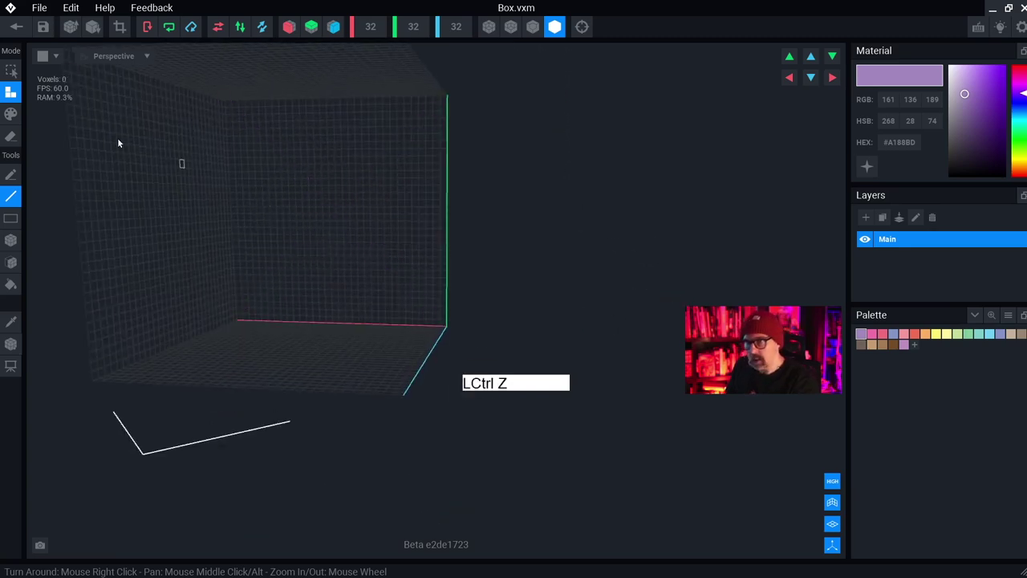
Step: Draw a solid rectangular block of voxels at the back grid wall's upper corner with the Box tool, and undo it
click(19, 241)
click(10, 218)
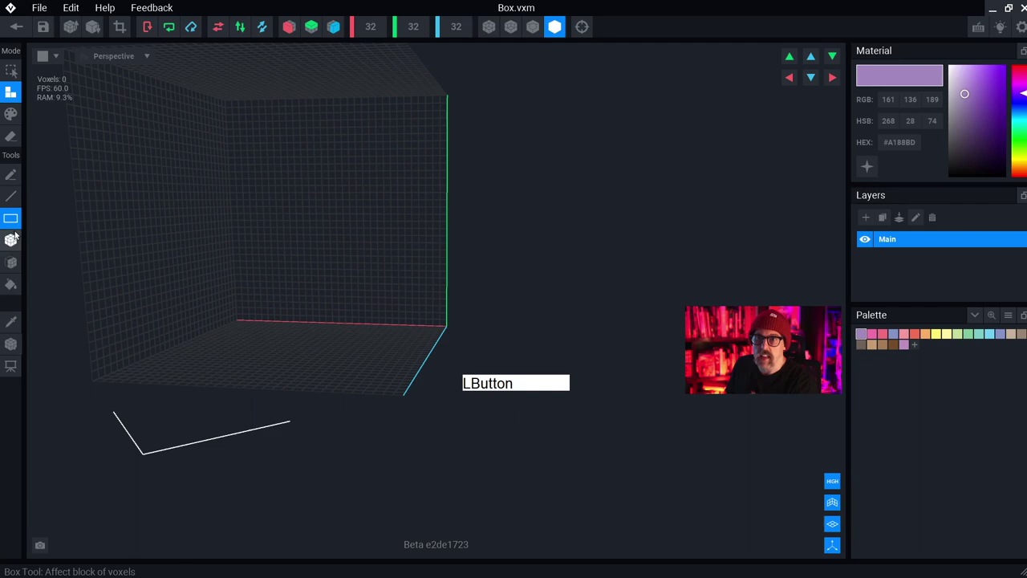
click(11, 240)
right_drag(271, 222, 254, 117)
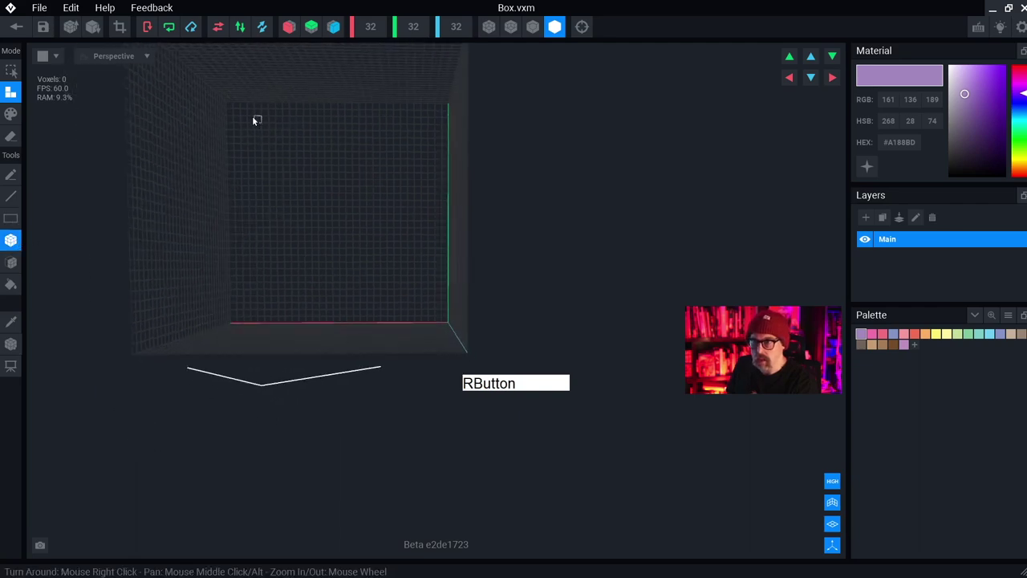
drag(235, 111, 314, 213)
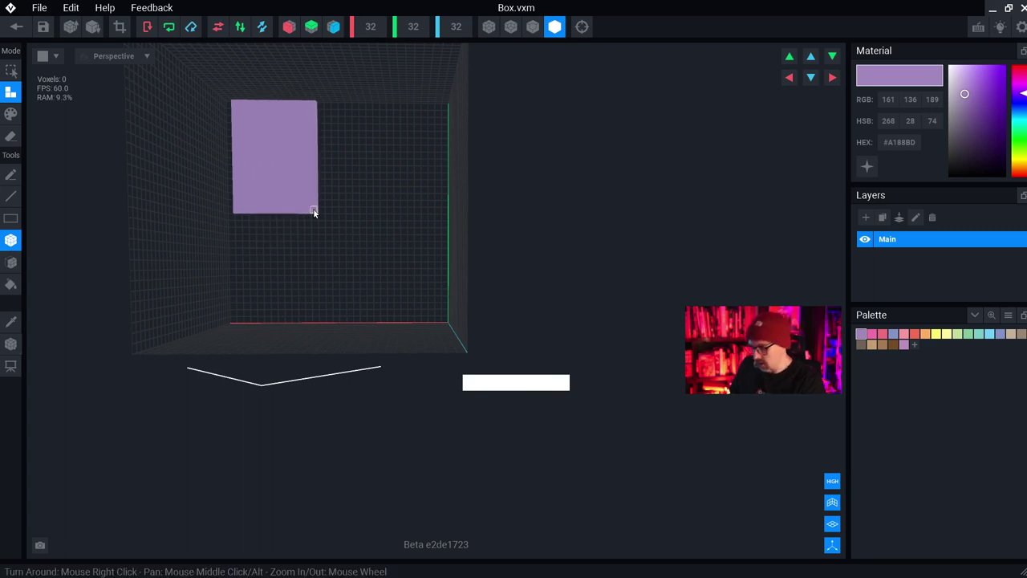
key(ctrl+z)
Step: Fill the whole grid floor with a slab about three voxels thick using the Face tool, and undo it
click(11, 262)
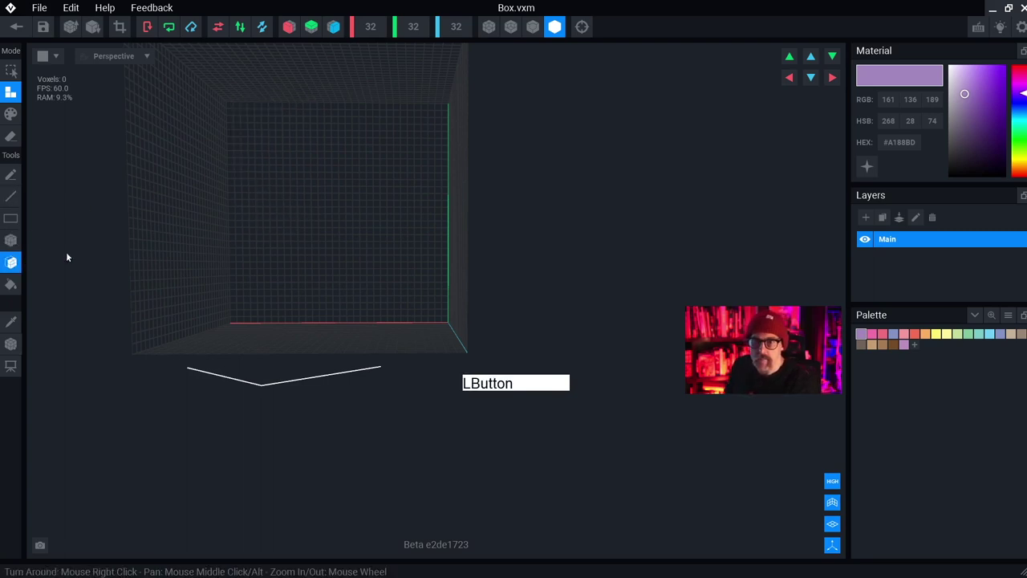
right_drag(351, 183, 333, 210)
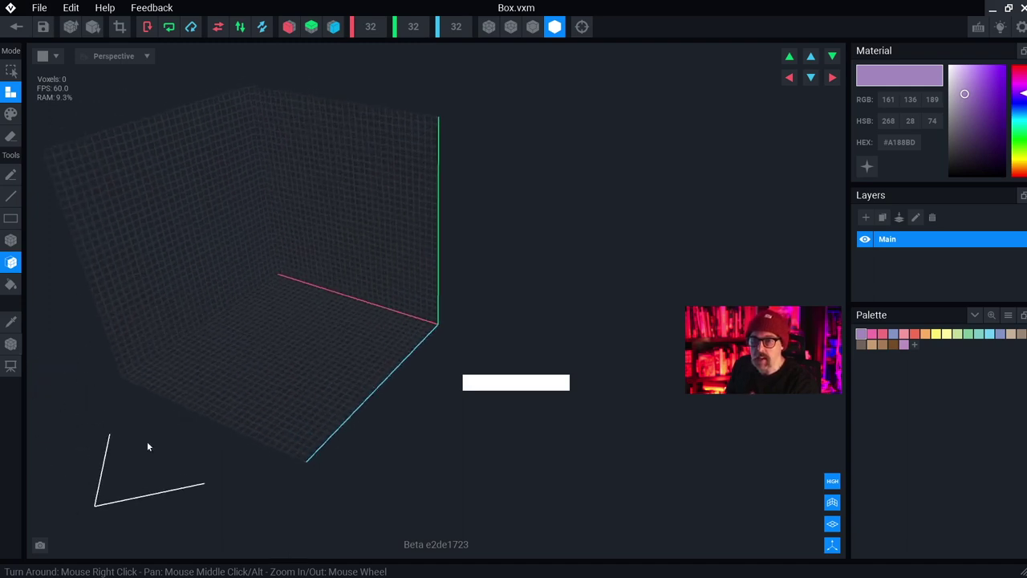
right_drag(192, 406, 203, 417)
middle_drag(204, 417, 197, 411)
right_drag(197, 410, 295, 414)
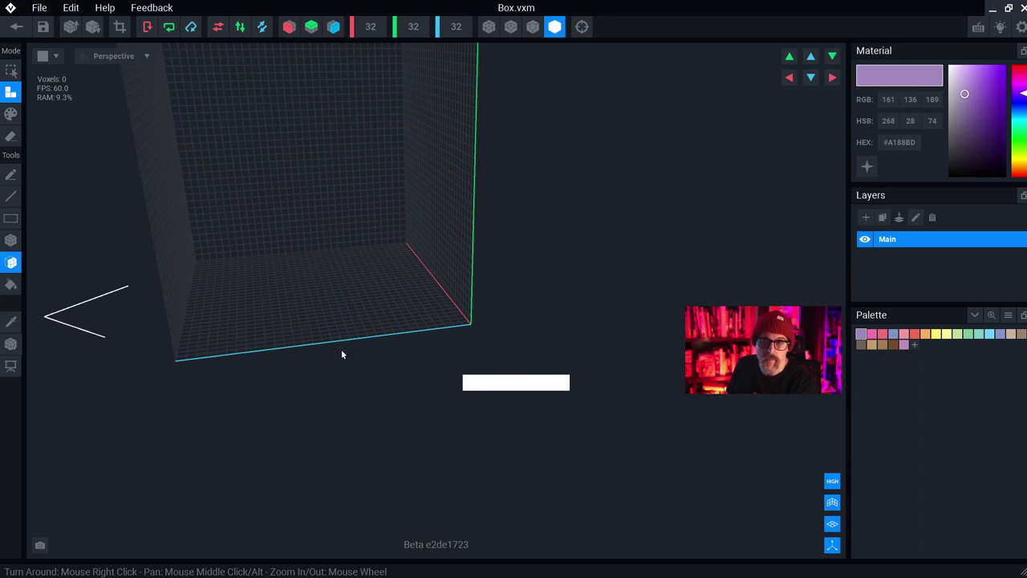
drag(332, 302, 230, 353)
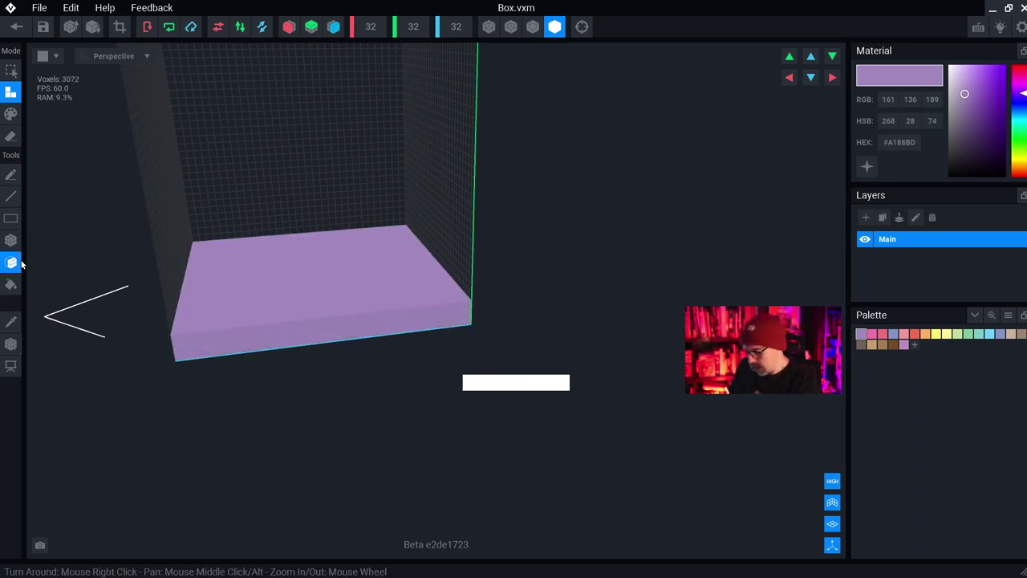
key(ctrl+z)
key(ctrl+z)
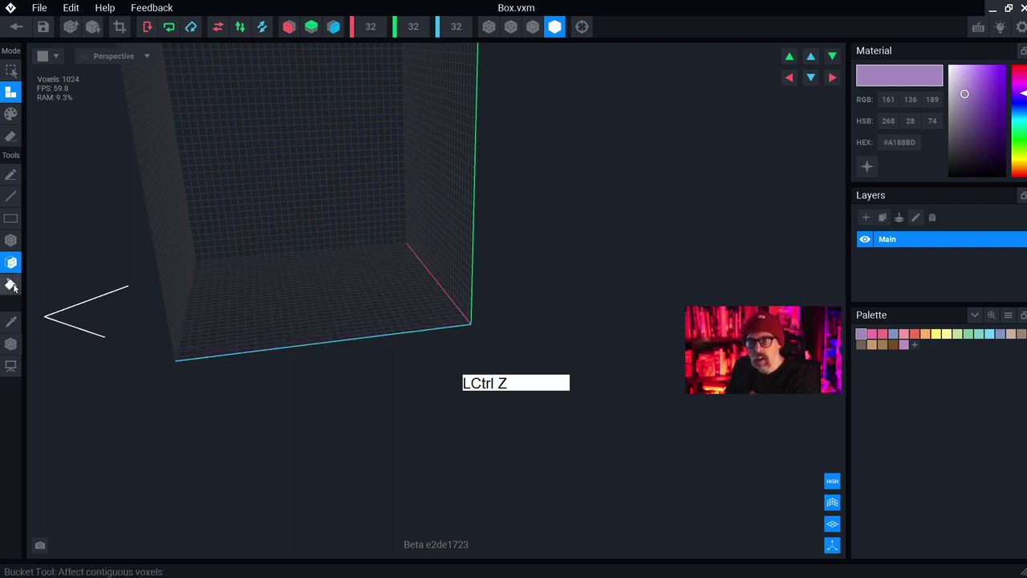
Step: Change the yellow palette colour to #EAD927 and fill the entire 32 x 32 x 32 volume with it using the Bucket tool
click(12, 285)
right_drag(298, 209, 380, 180)
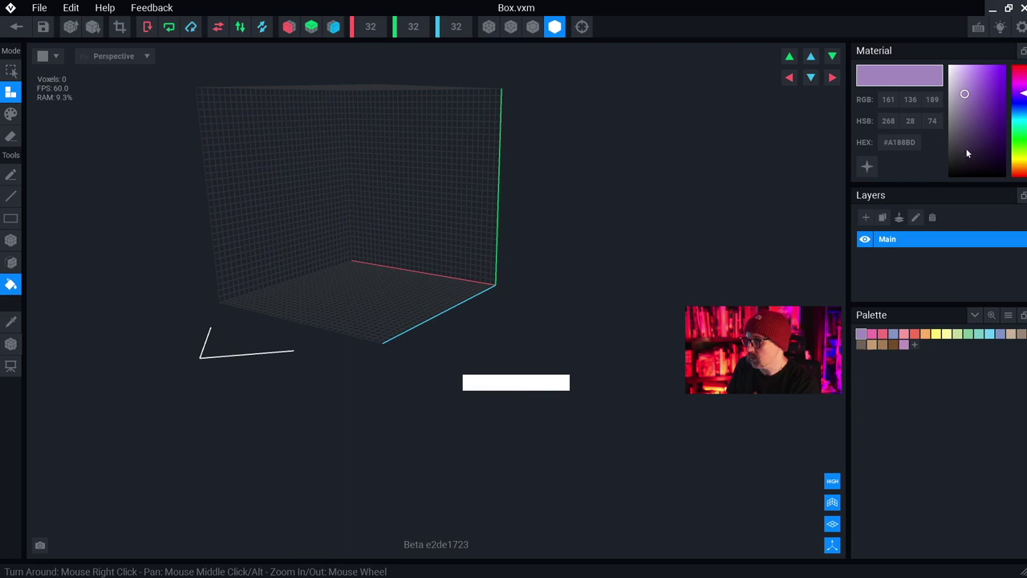
click(937, 335)
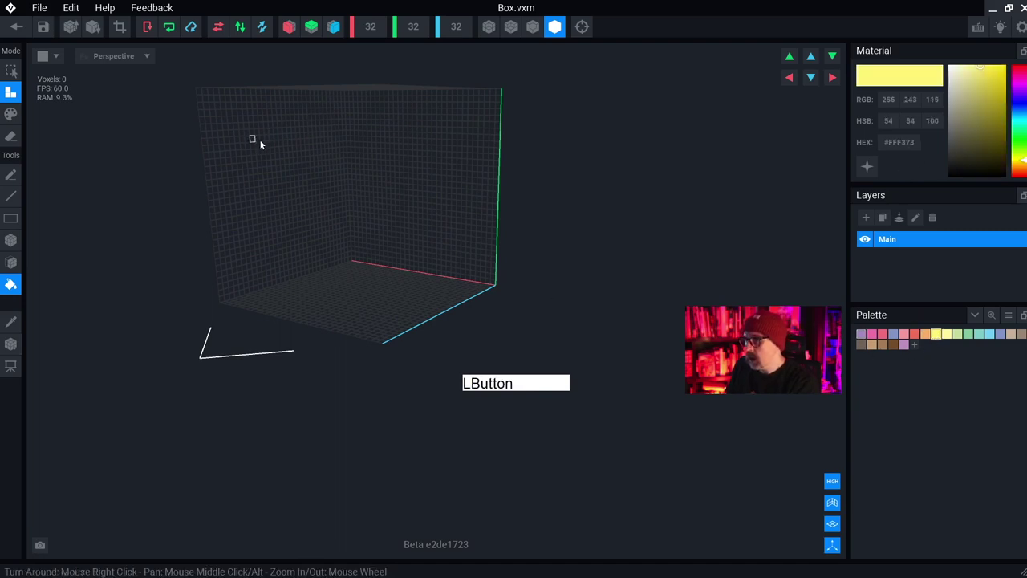
drag(978, 69, 996, 74)
click(339, 245)
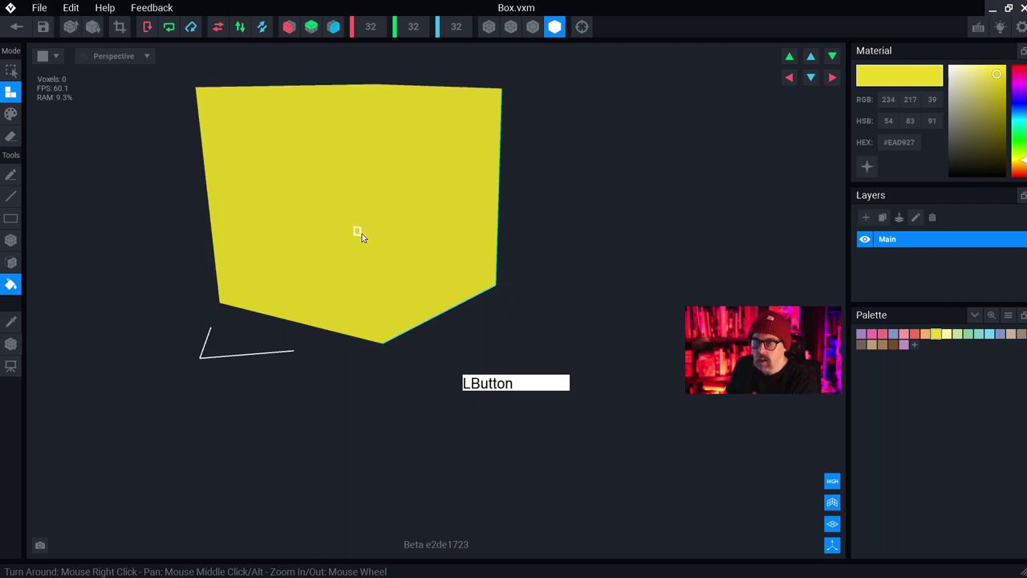
right_drag(362, 234, 365, 232)
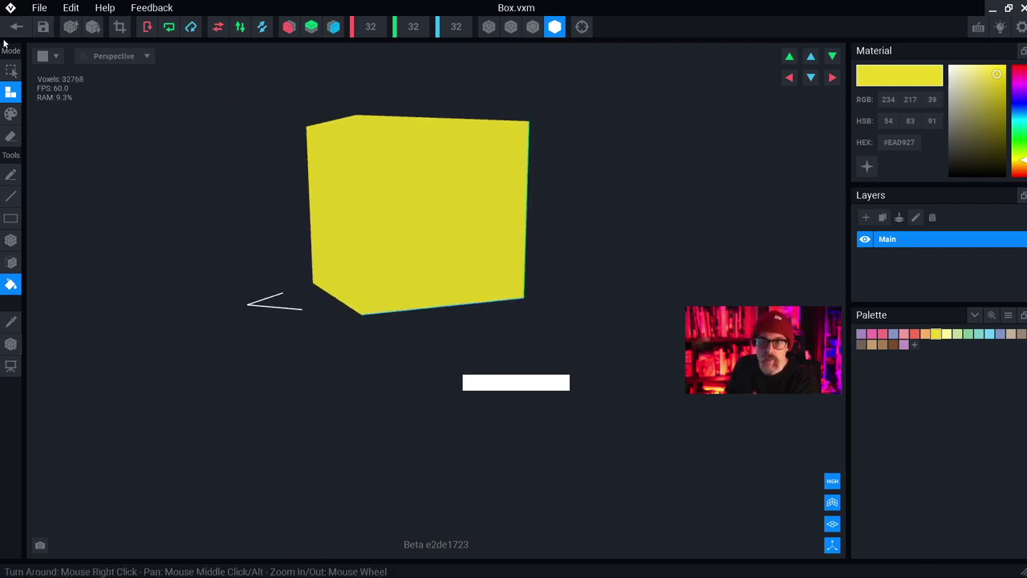
Step: Close the voxel model with its changes saved, and attach the Box model from the library to the skeleton's Box node
click(16, 28)
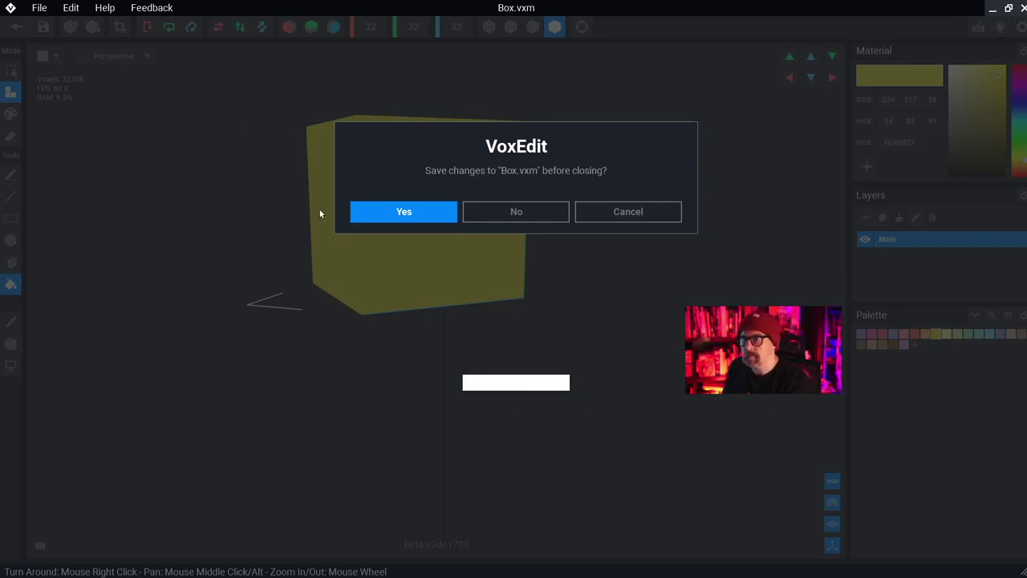
click(409, 215)
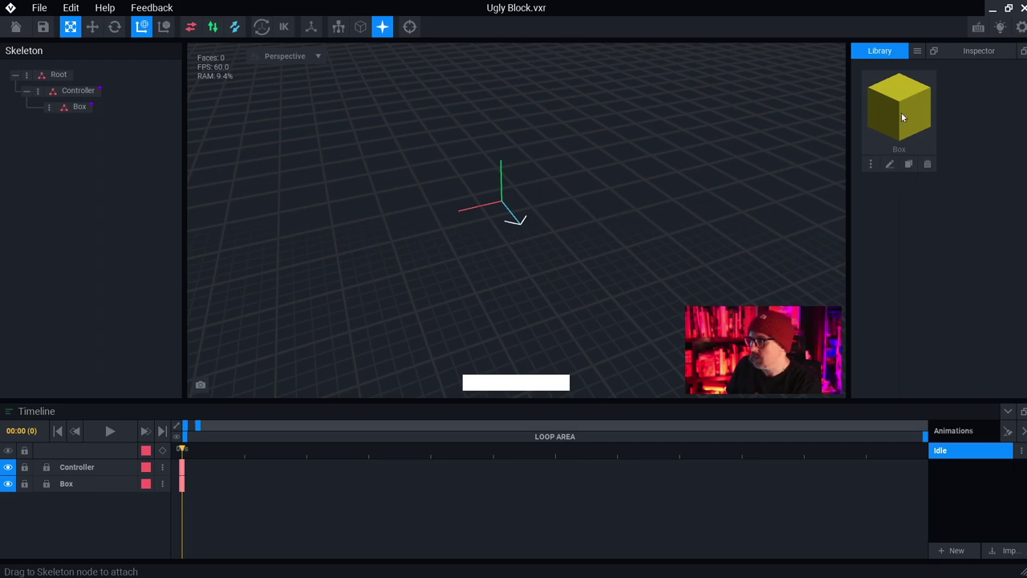
drag(902, 118, 80, 107)
Step: Examine the attached box from several angles, including from below, to check its position relative to the ground grid and axes
right_drag(520, 192, 642, 285)
scroll(526, 213, up, 3)
middle_drag(642, 285, 618, 249)
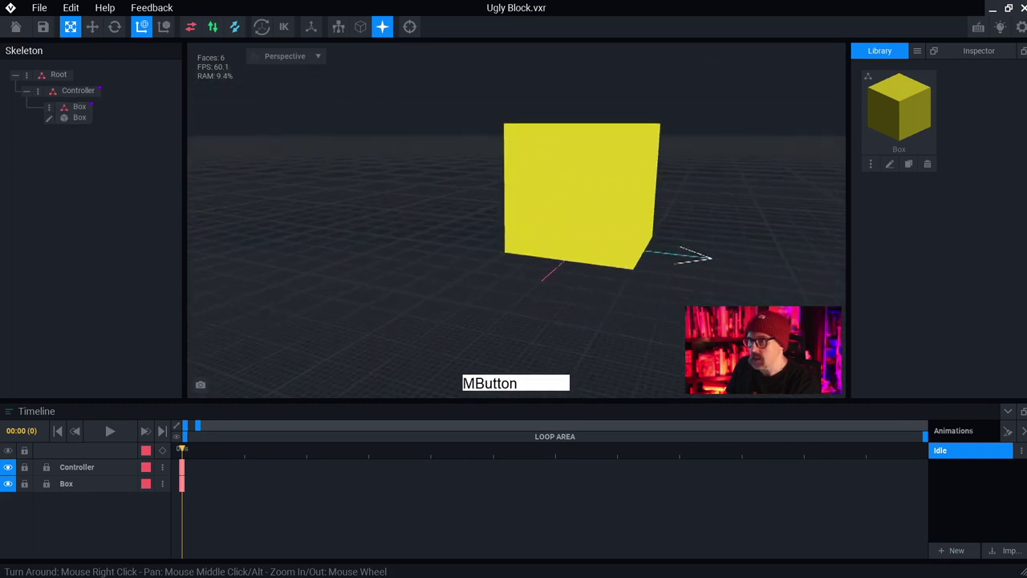
right_drag(659, 301, 663, 298)
scroll(662, 299, up, 3)
right_drag(696, 250, 653, 252)
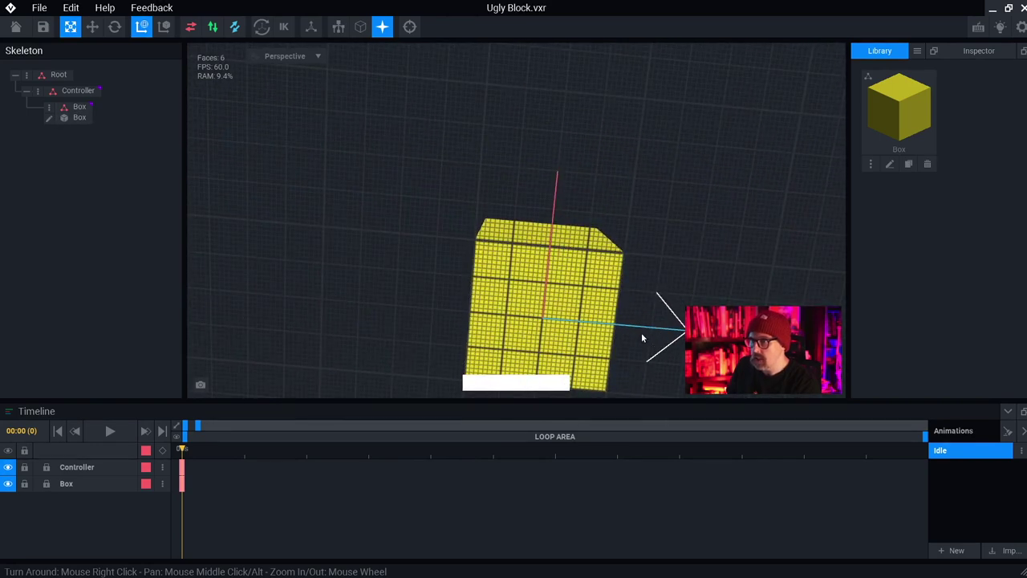
right_drag(556, 217, 592, 218)
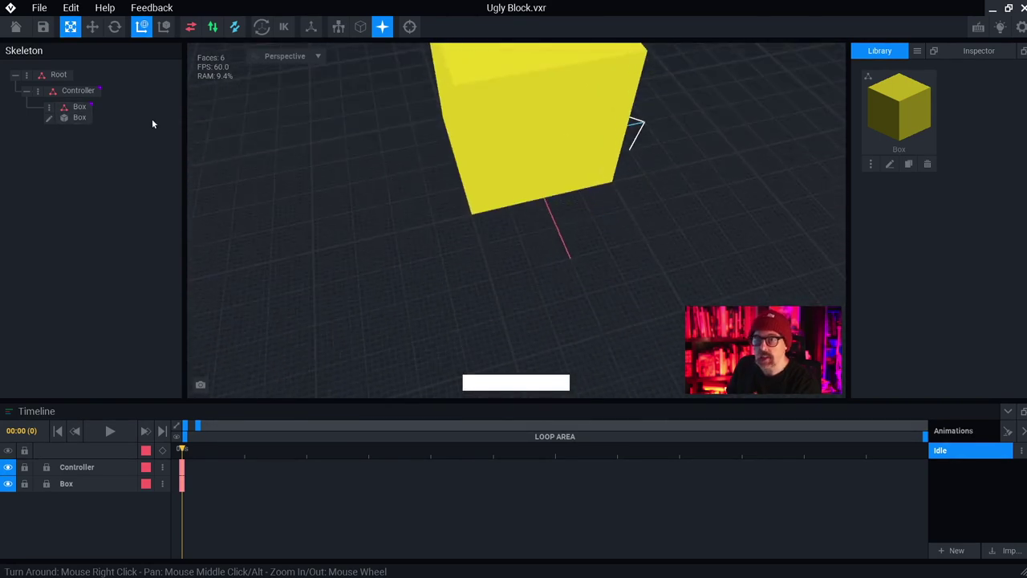
middle_drag(453, 149, 589, 168)
right_drag(589, 168, 664, 208)
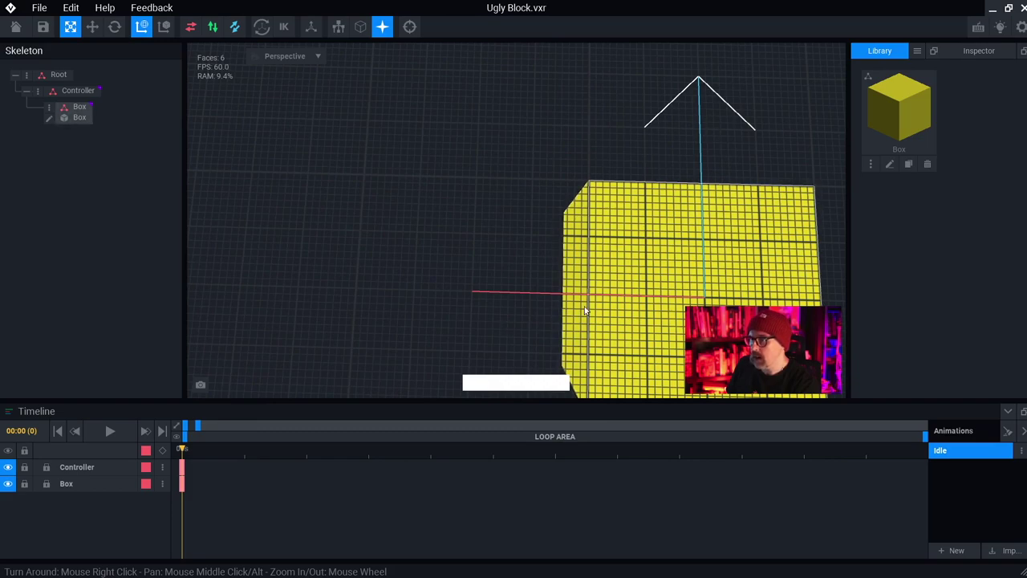
right_drag(744, 275, 727, 250)
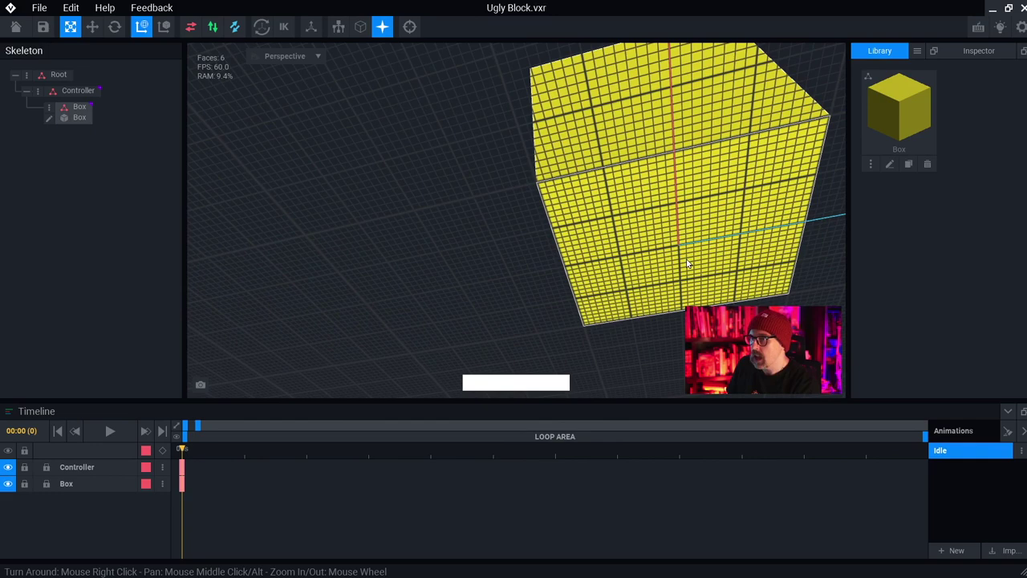
right_drag(699, 165, 717, 112)
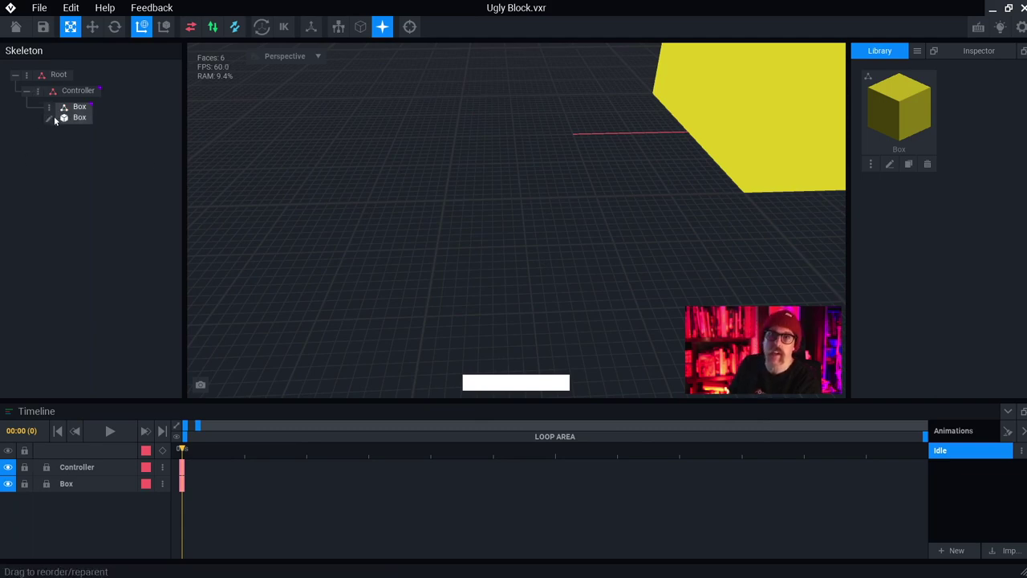
Step: Reopen the skeleton's Box model for voxel editing and darken the tan palette colour to #25221F
click(49, 119)
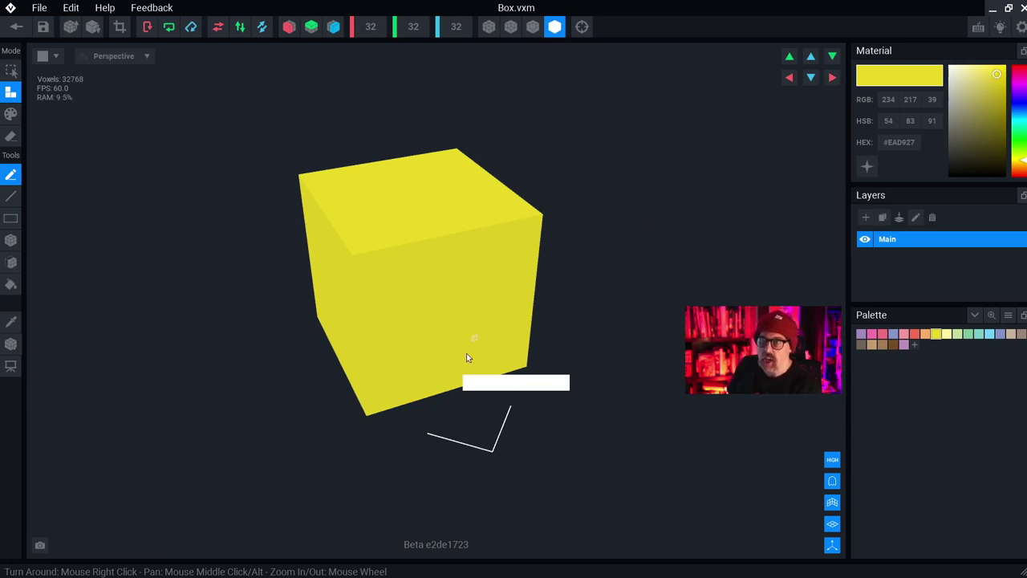
right_drag(368, 195, 654, 349)
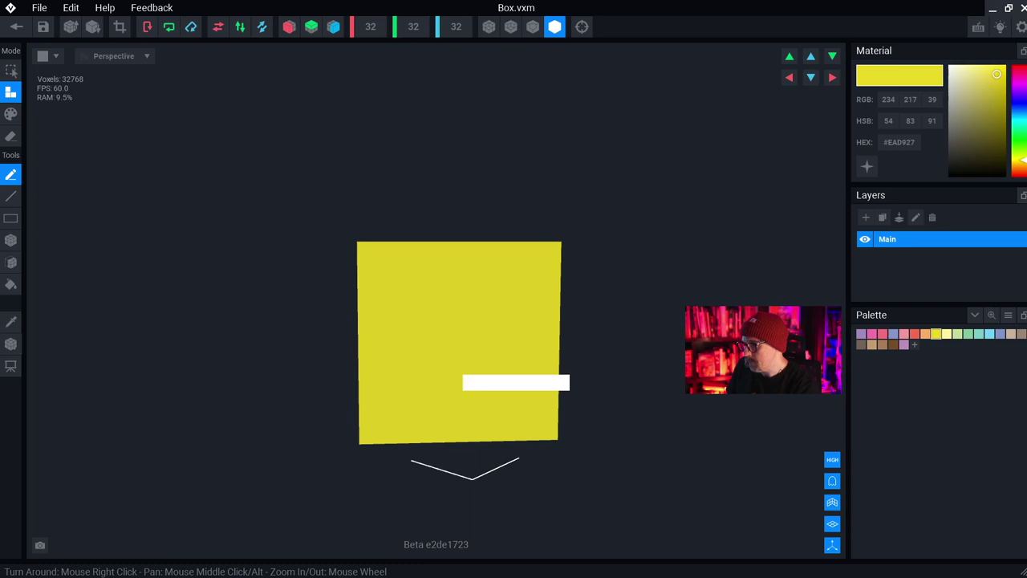
click(1010, 334)
drag(968, 91, 959, 164)
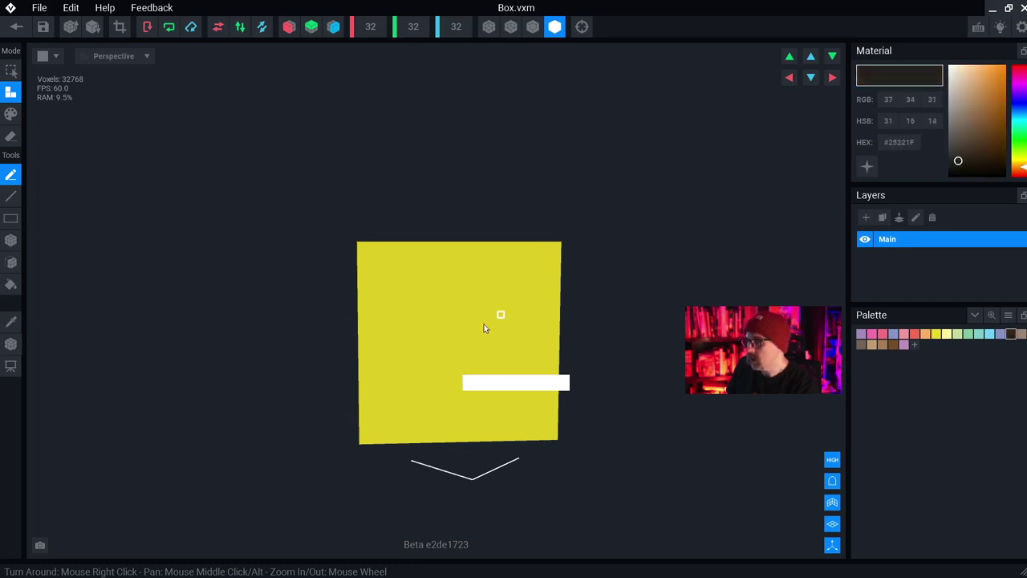
middle_drag(484, 328, 387, 295)
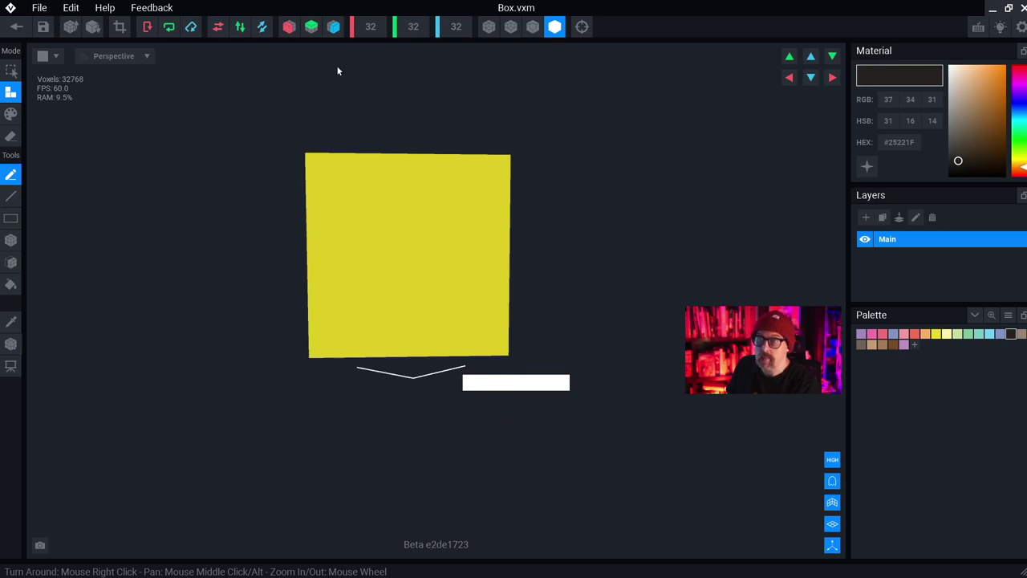
Step: Turn on mirroring on the X axis for the box model
click(290, 28)
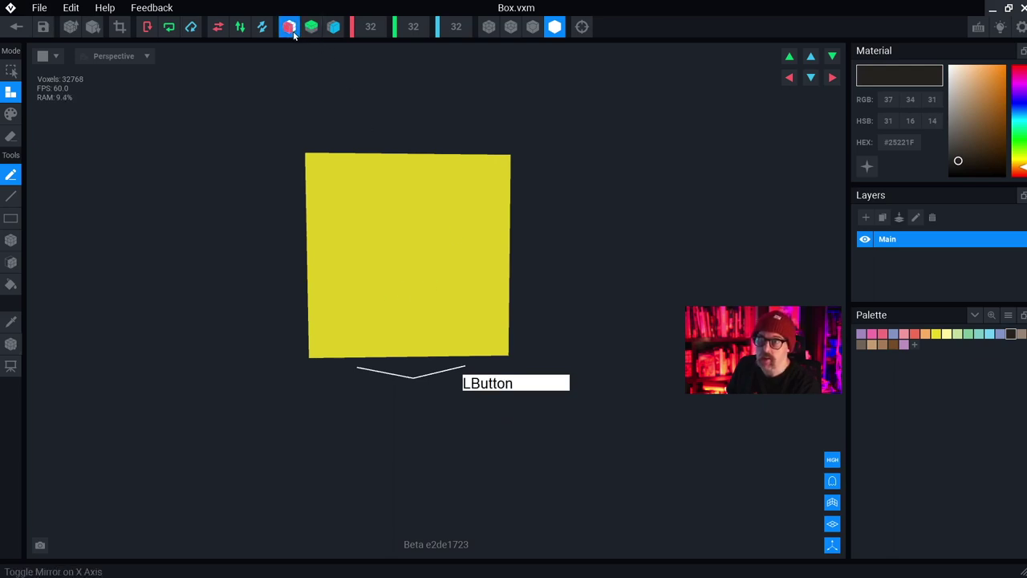
right_drag(381, 222, 451, 190)
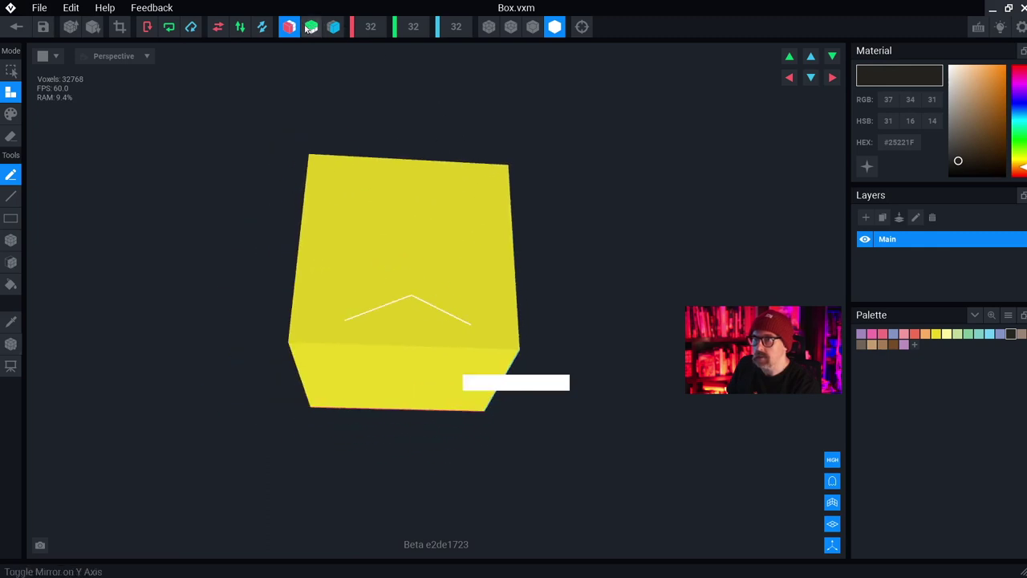
right_drag(337, 160, 374, 223)
click(346, 201)
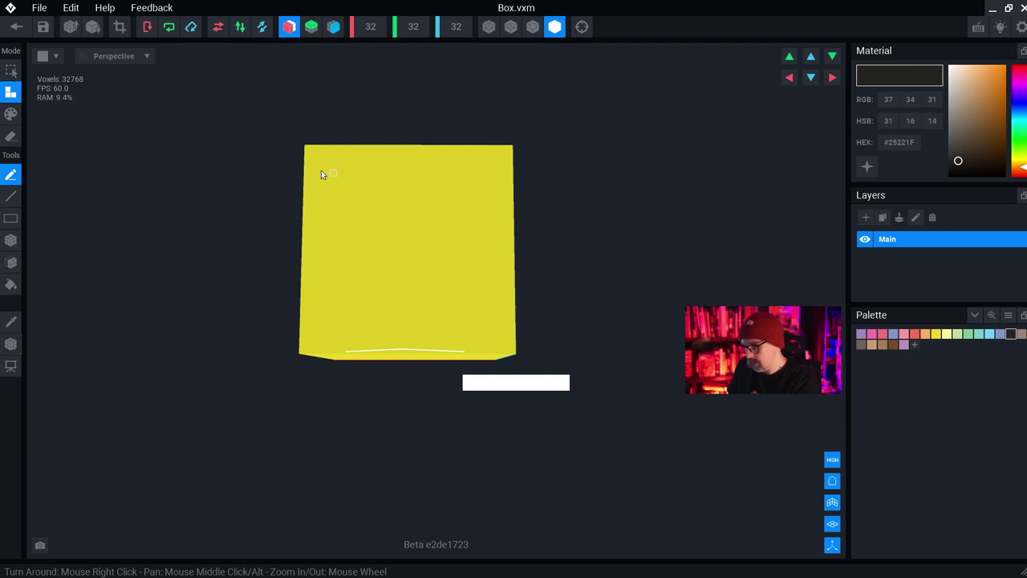
key(3)
Step: Paint mirrored dark square eye outlines with raised outer brow corners on the upper front face, using the Pen tool in Paint mode
click(11, 116)
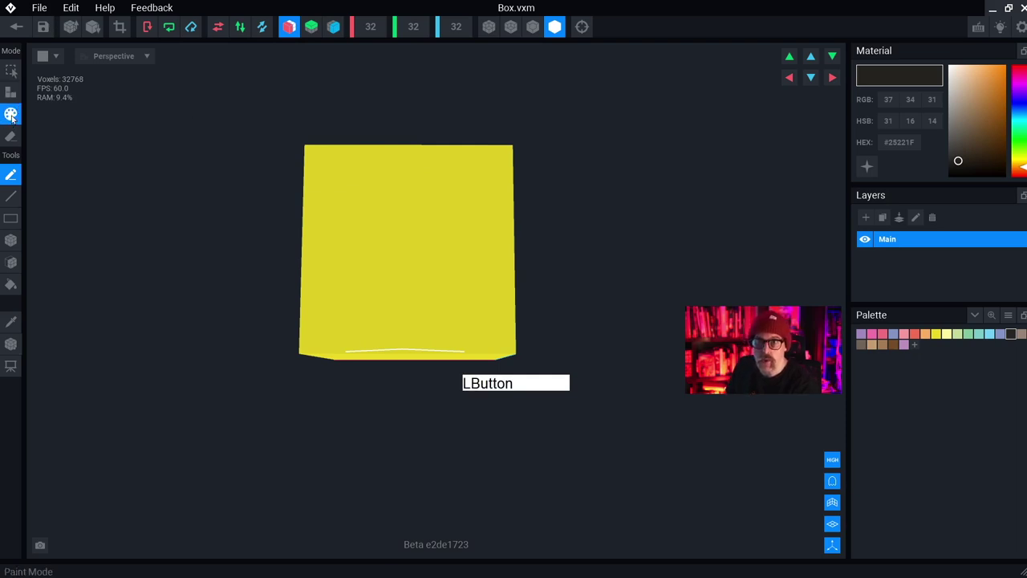
click(12, 241)
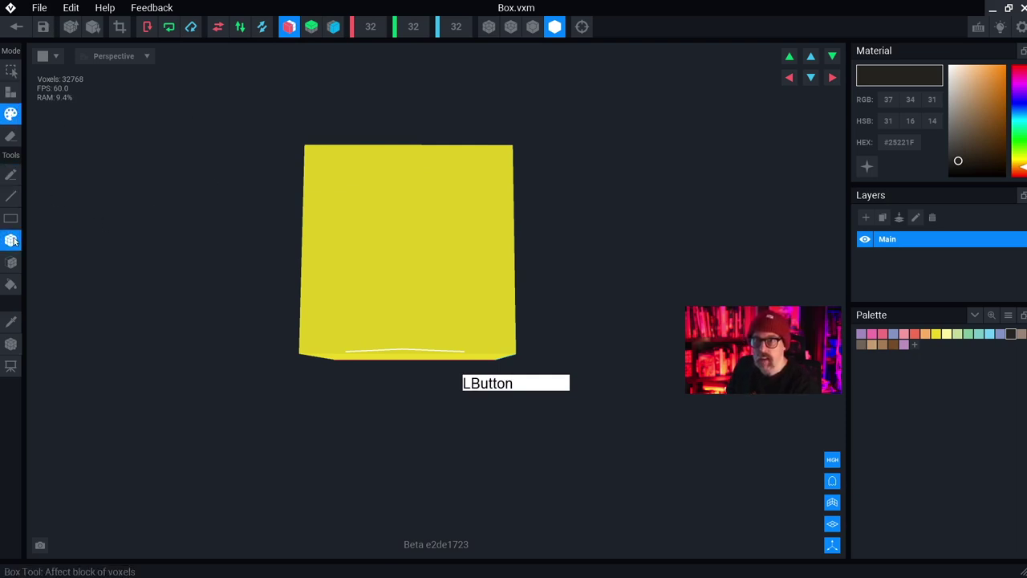
click(11, 174)
right_drag(409, 228, 388, 229)
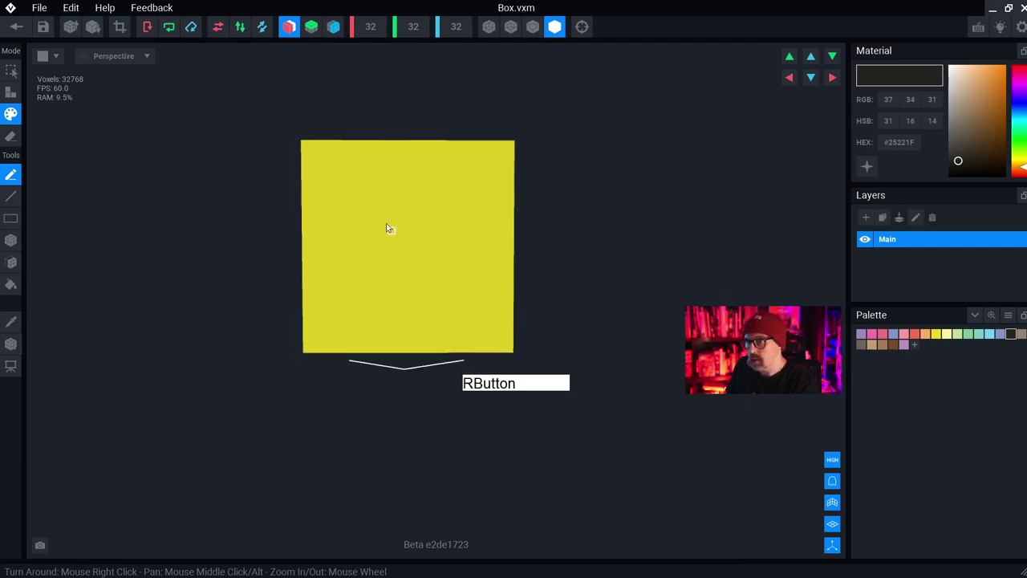
mouse_move(344, 183)
mouse_down()
mouse_move(350, 212)
mouse_move(370, 207)
mouse_move(364, 193)
mouse_up()
scroll(358, 199, up, 5)
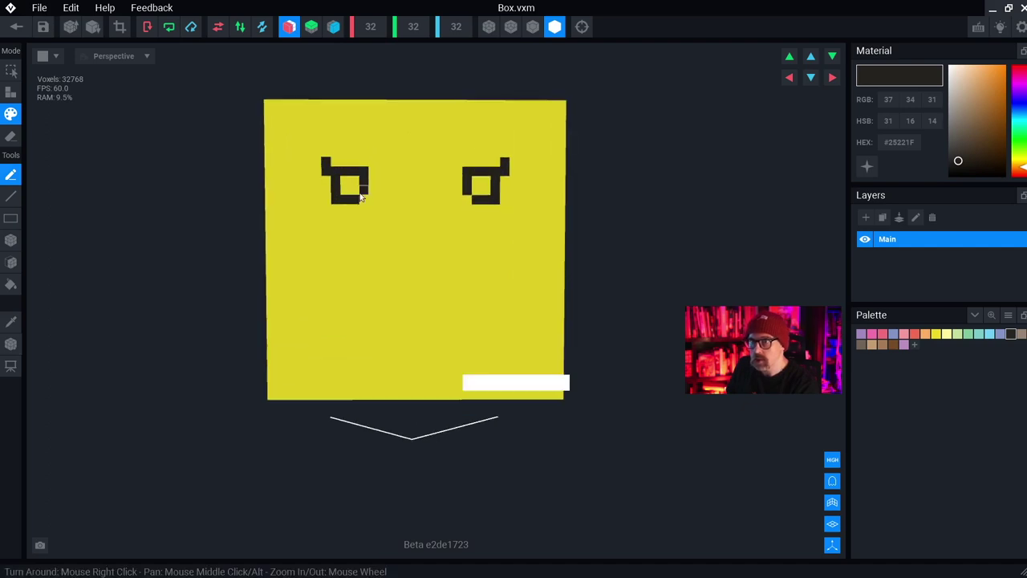
middle_drag(364, 203, 367, 209)
scroll(536, 320, down, 3)
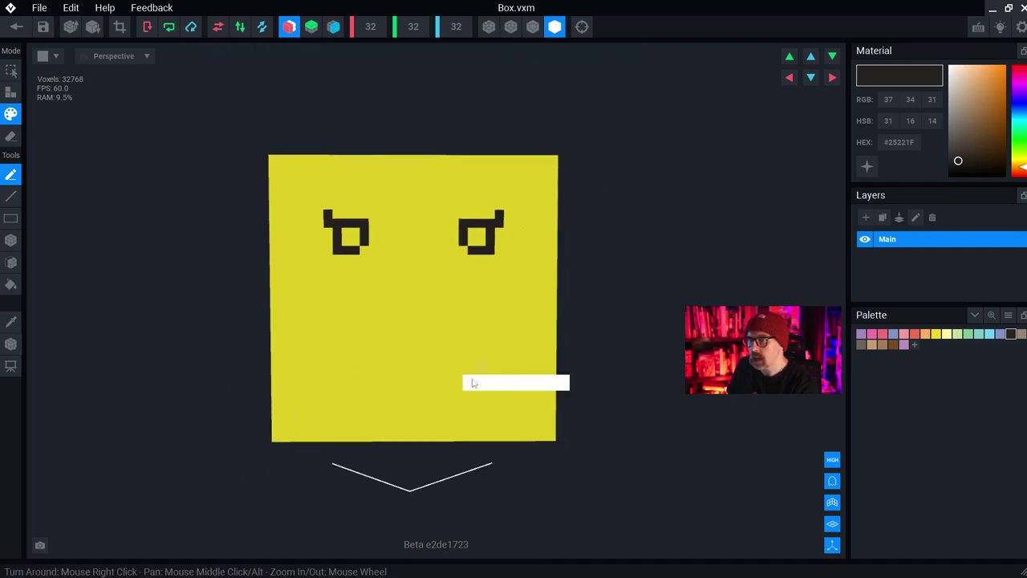
Step: Lighten the pale yellow palette colour to off-white #FBF9E6 and fill the insides of both eyes with it
click(947, 334)
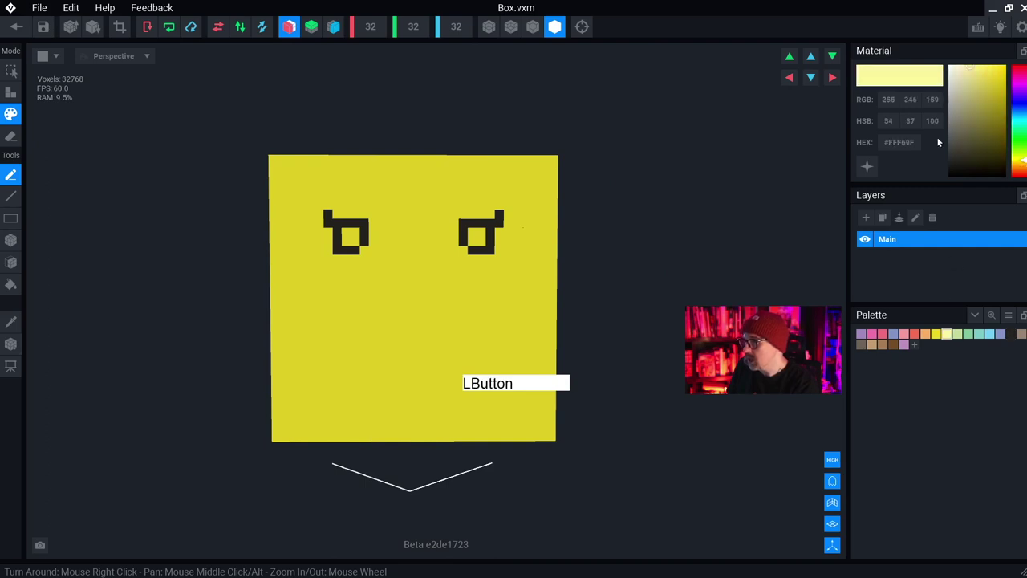
click(954, 73)
drag(954, 70, 957, 71)
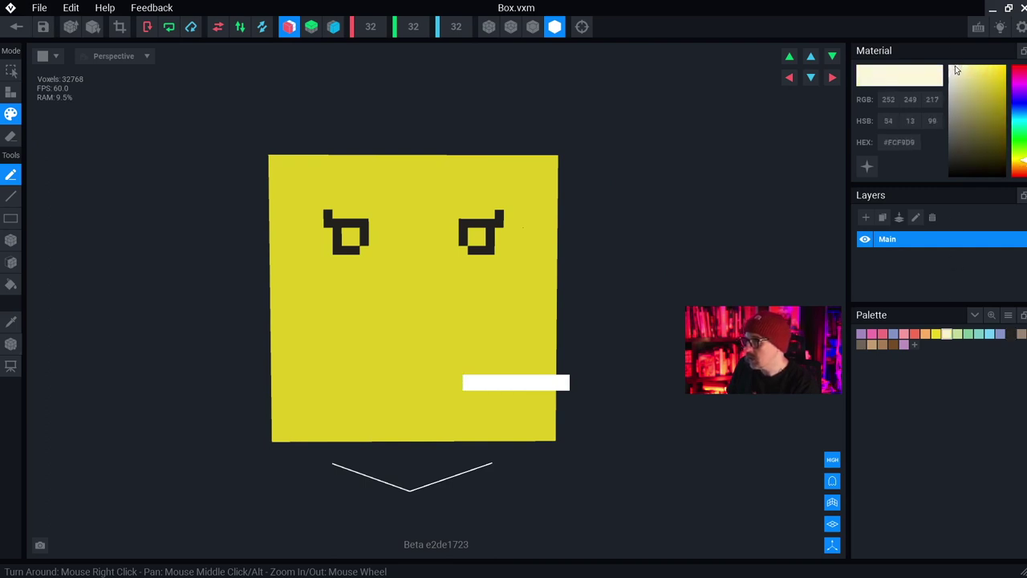
click(349, 237)
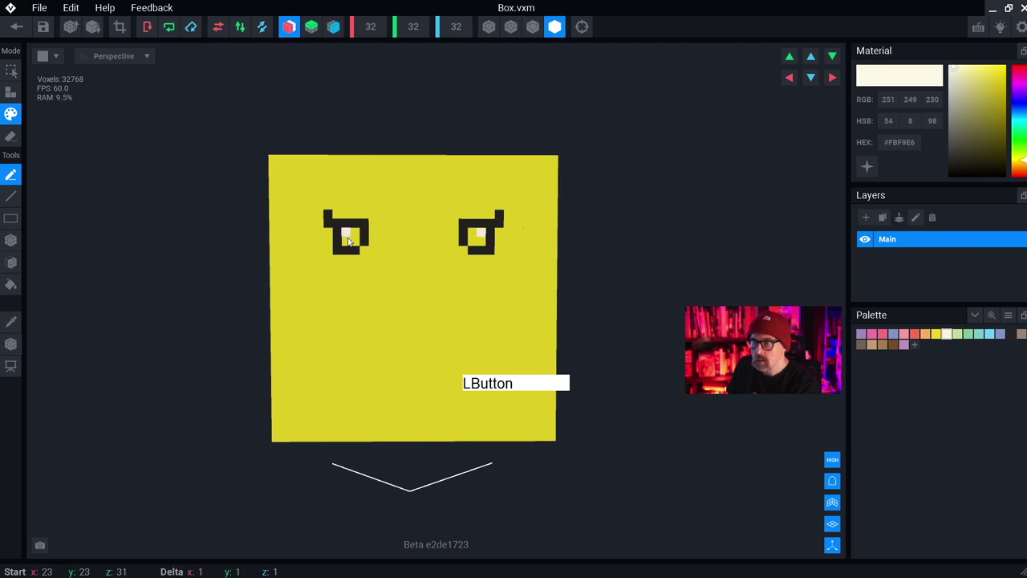
Step: Add a near-black #171716 colour to the palette and paint a pupil voxel in the lower inner corner of each eye
click(913, 346)
drag(955, 163, 950, 169)
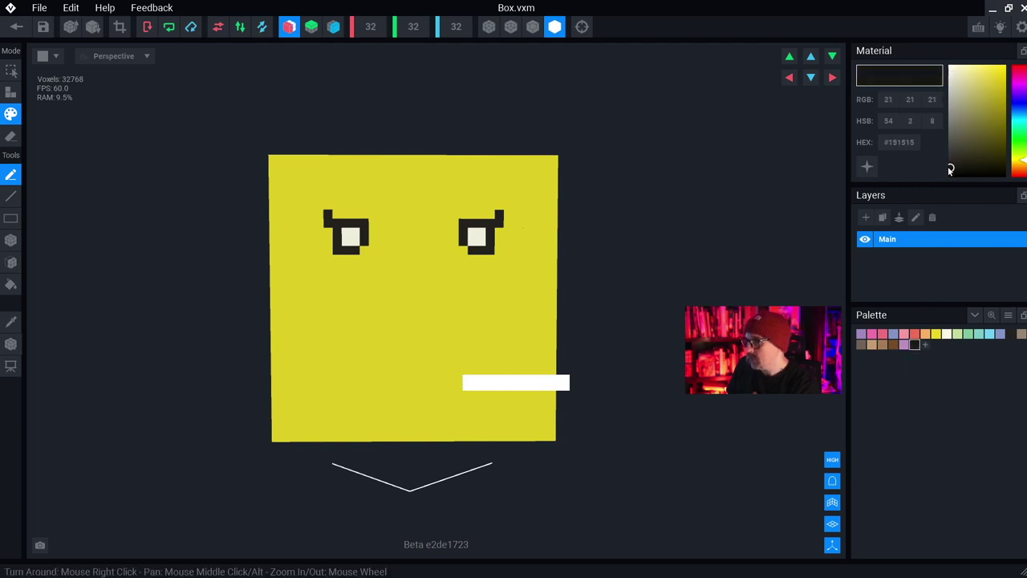
click(357, 243)
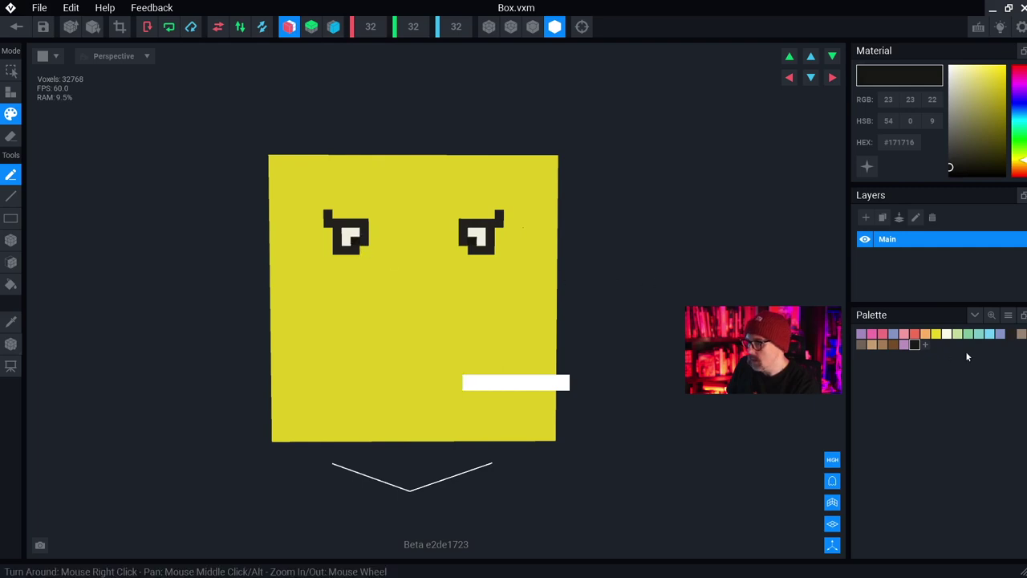
Step: Paint the eye interiors light blue #72D0F4, leaving one off-white highlight voxel in each eye
click(989, 334)
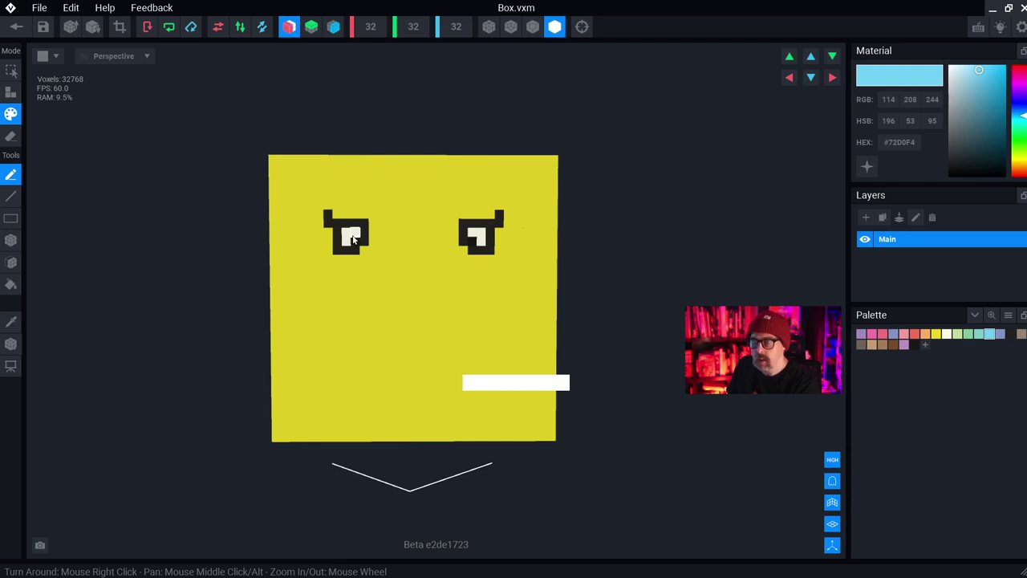
click(354, 244)
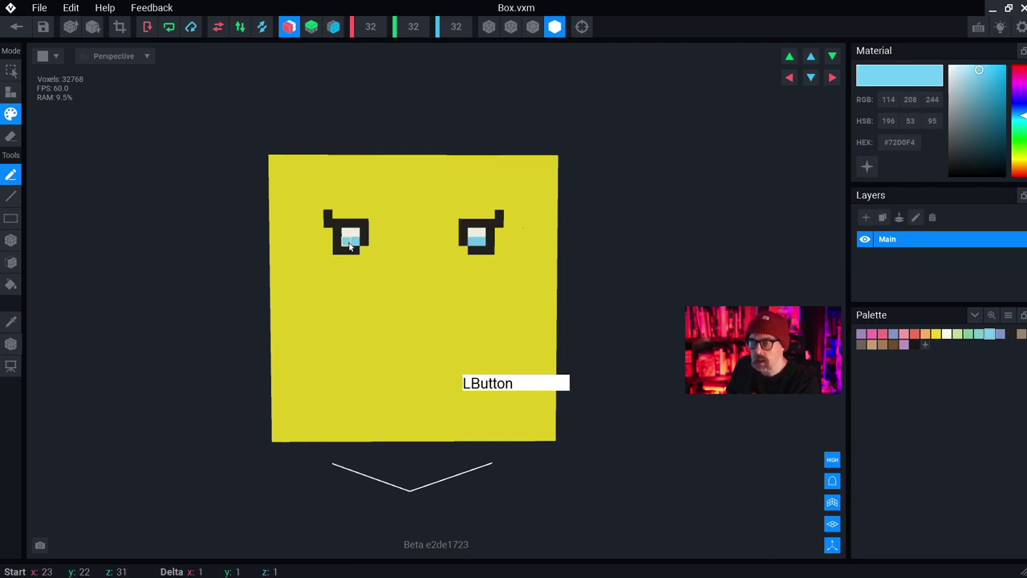
click(356, 235)
Step: Outline a wide, mirrored open grin below the eyes with the Line tool, using the brow's dark colour #25221F
scroll(413, 241, down, 1)
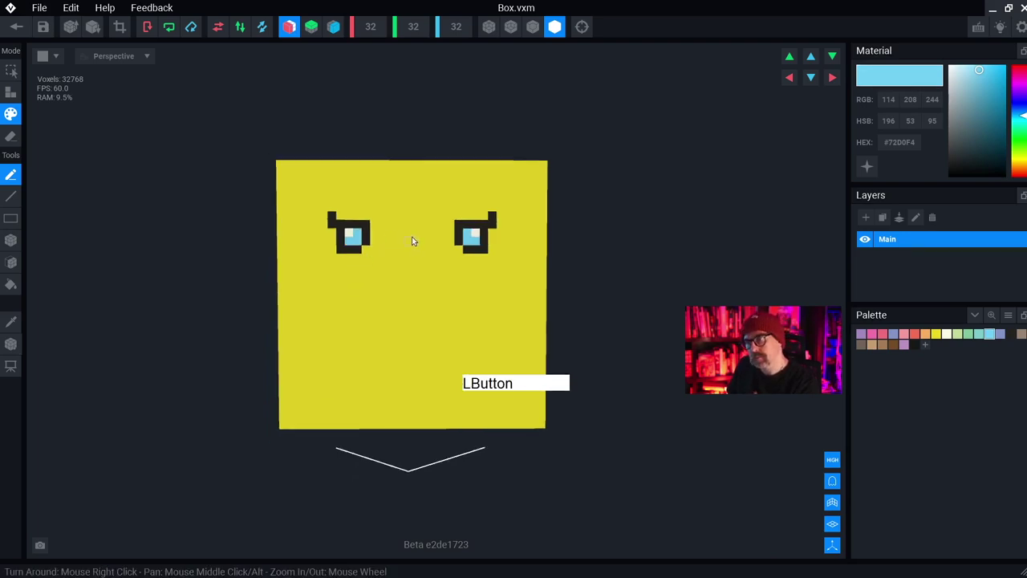
scroll(412, 244, down, 1)
middle_drag(413, 247, 380, 243)
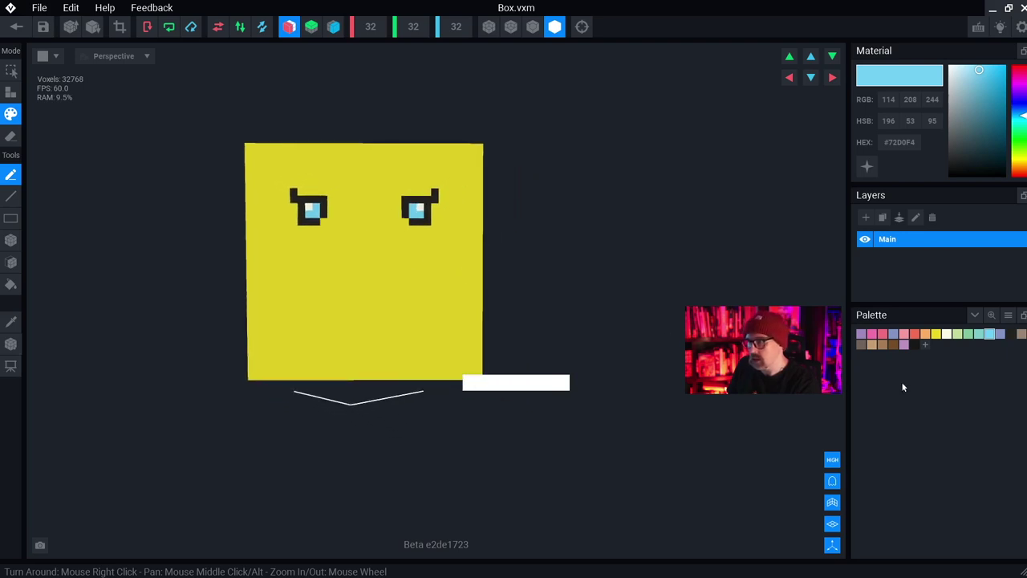
click(914, 344)
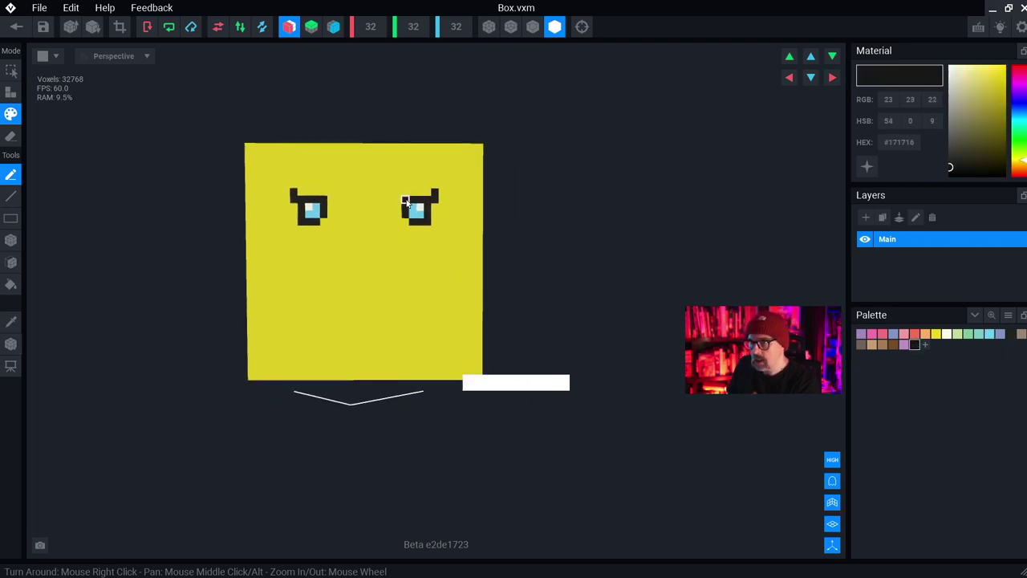
key(alt)
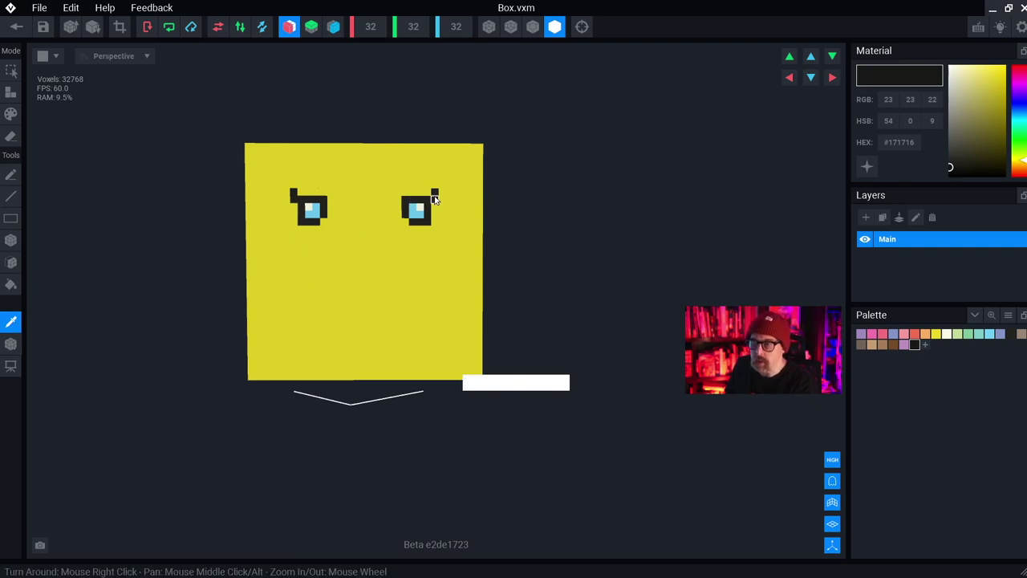
alt+click(434, 199)
click(12, 196)
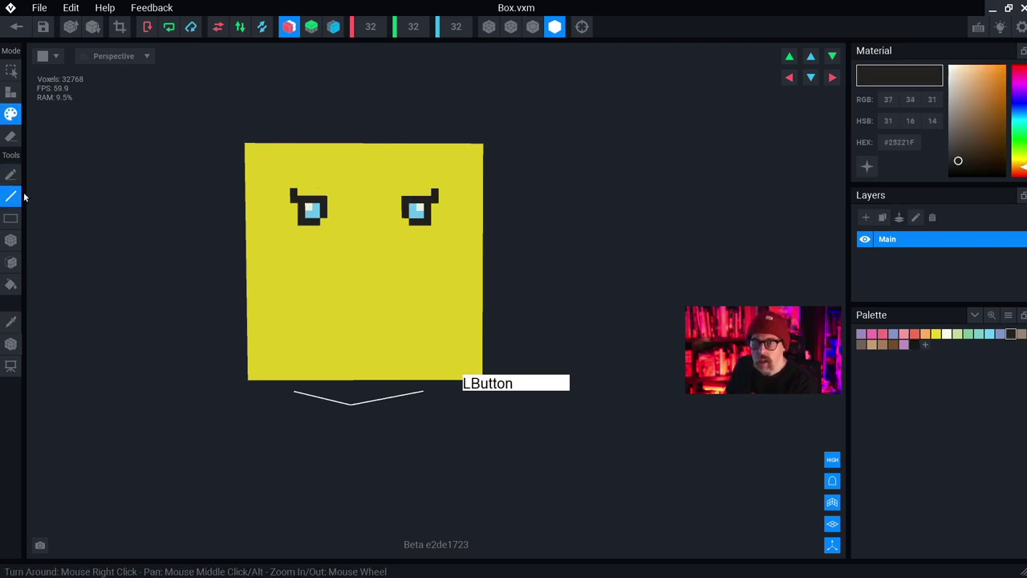
mouse_move(305, 270)
mouse_down()
mouse_move(363, 287)
mouse_move(370, 276)
mouse_move(298, 262)
mouse_move(279, 238)
mouse_move(285, 268)
mouse_up()
drag(287, 329, 366, 357)
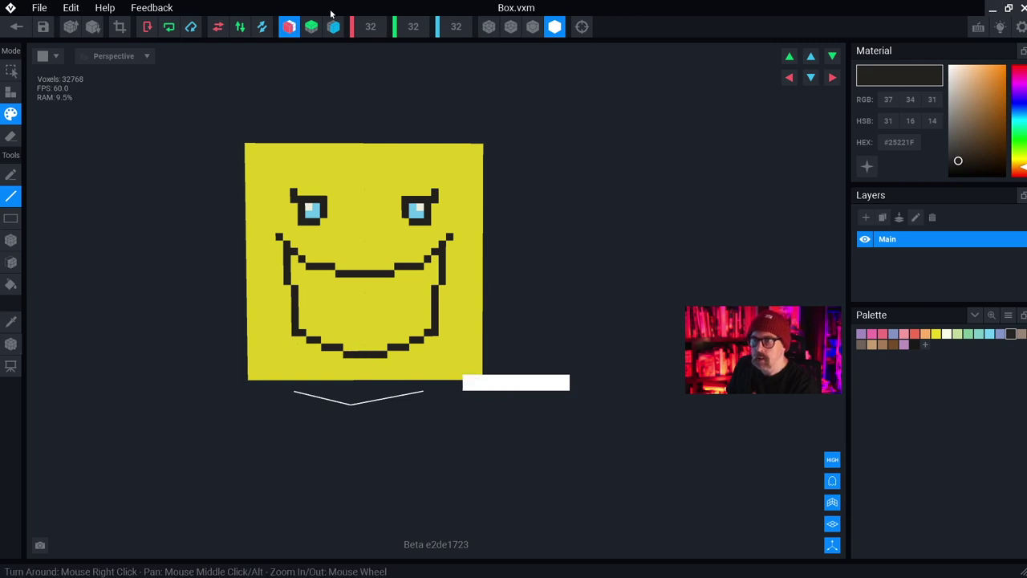
click(290, 27)
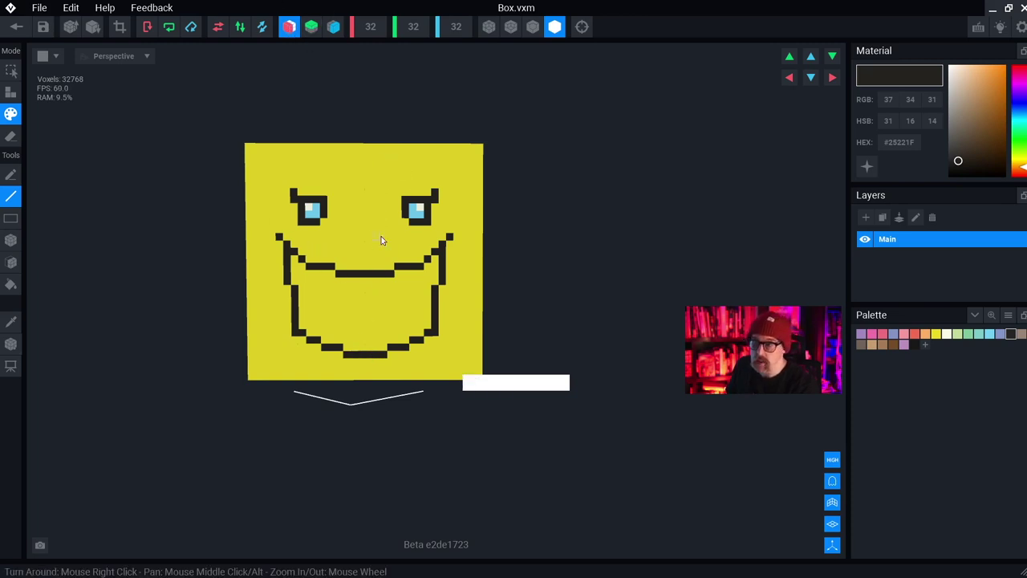
Step: Paint off-white #FBF9E6 upper teeth along the underside of the mouth's top outline, reaching into both corners
click(946, 336)
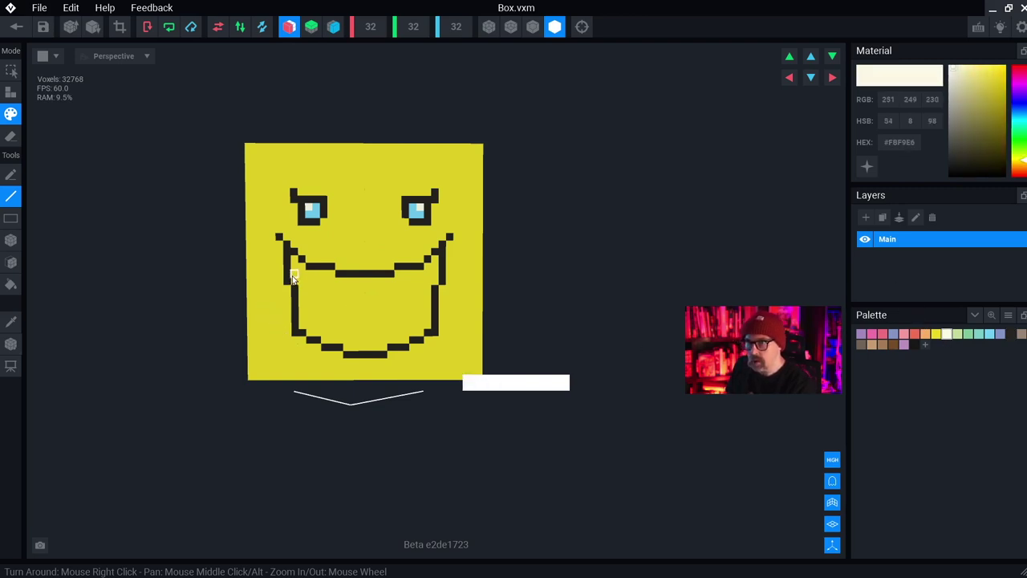
mouse_move(291, 271)
mouse_down()
mouse_move(336, 290)
mouse_move(368, 285)
mouse_up()
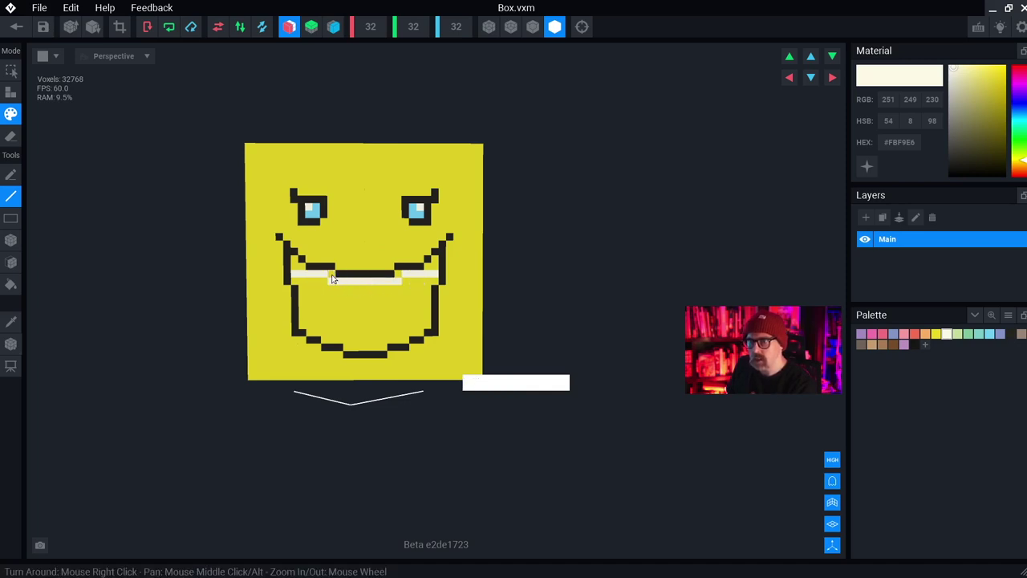
click(329, 279)
drag(292, 270, 329, 268)
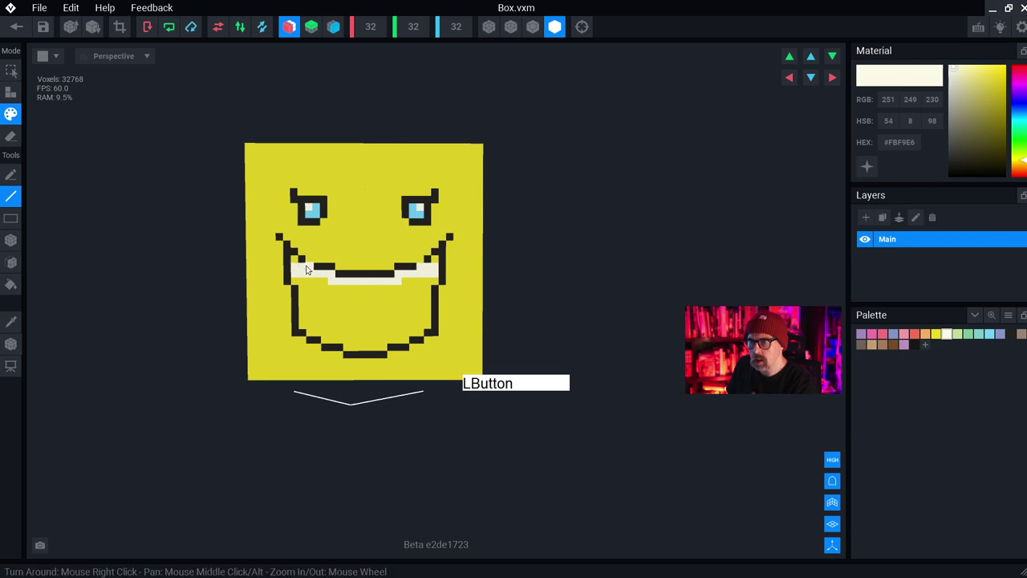
key(ctrl)
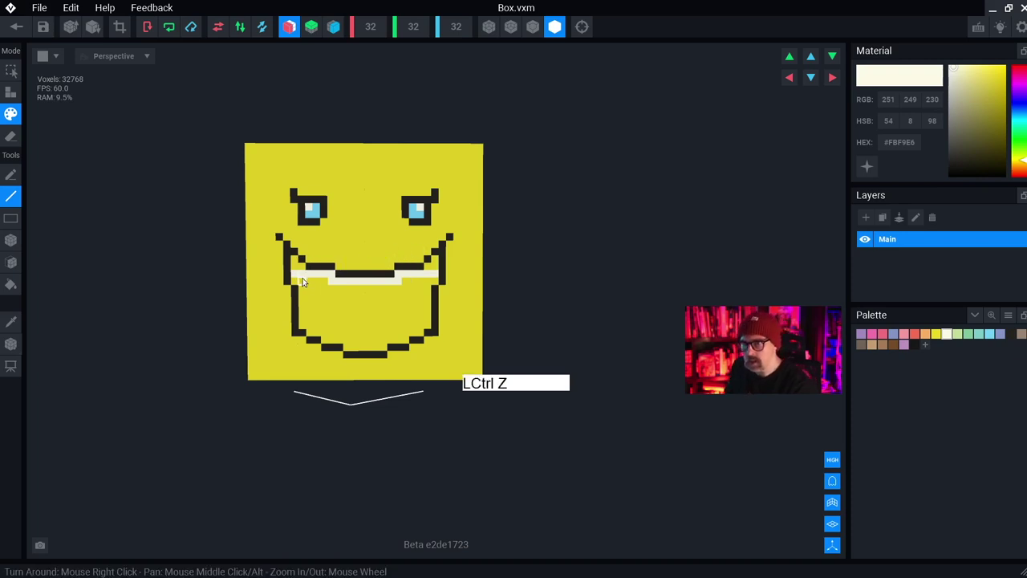
click(306, 269)
key(ctrl+z)
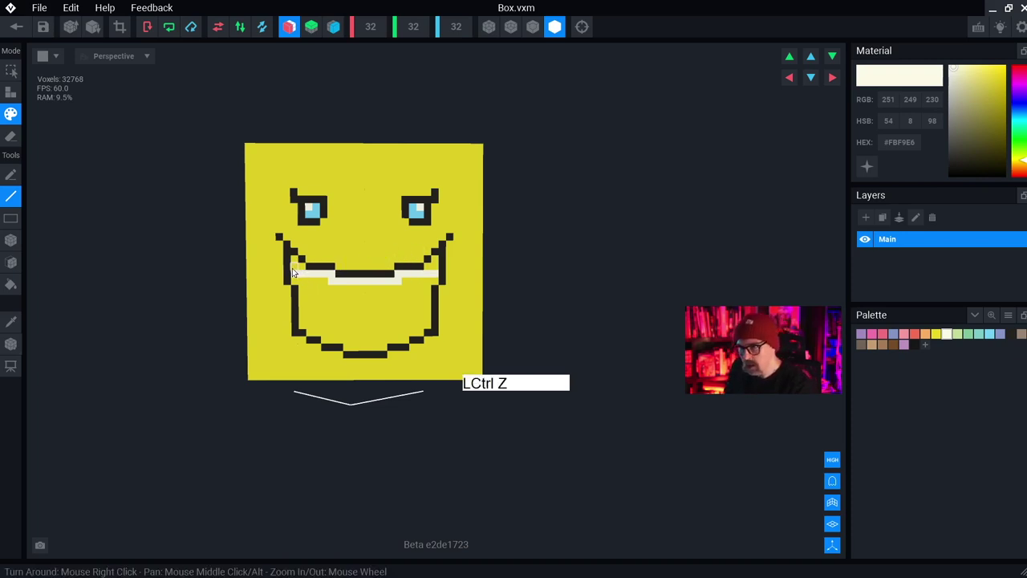
click(293, 273)
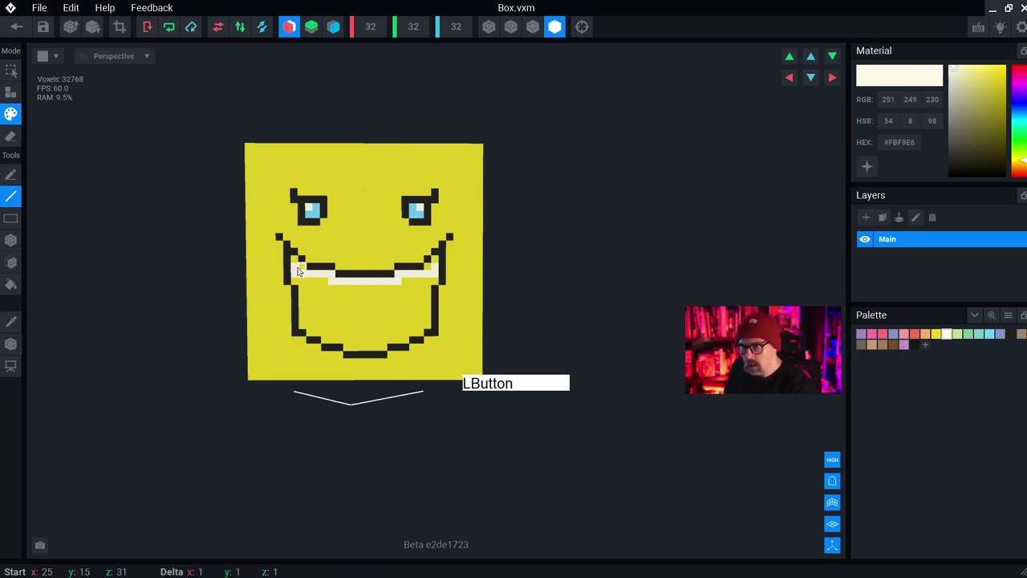
Step: Paint a pink #EF6E7E voxel in each mouth corner and off-white #FBF9E6 lower teeth along the mouth's bottom edge
click(882, 334)
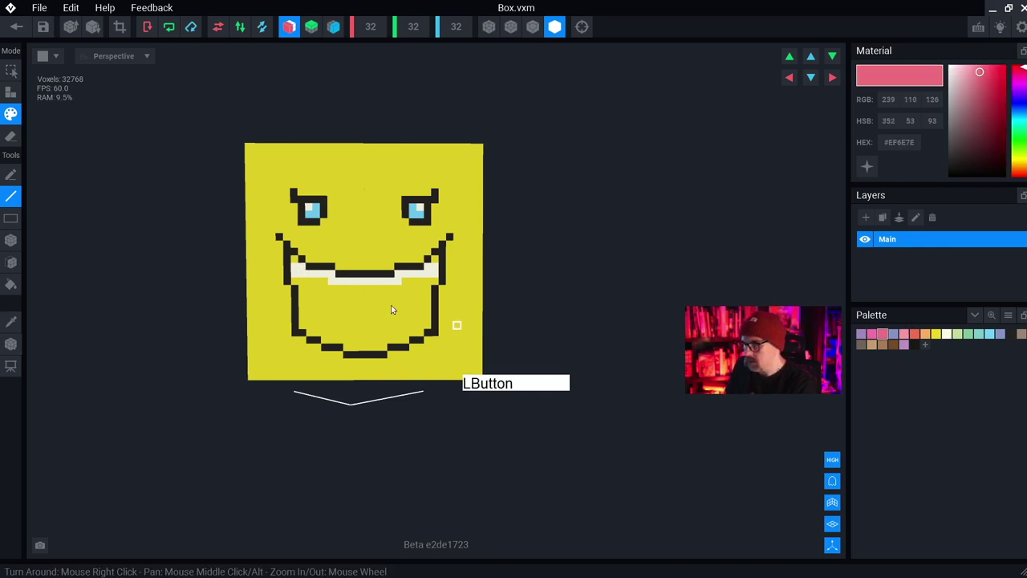
click(295, 260)
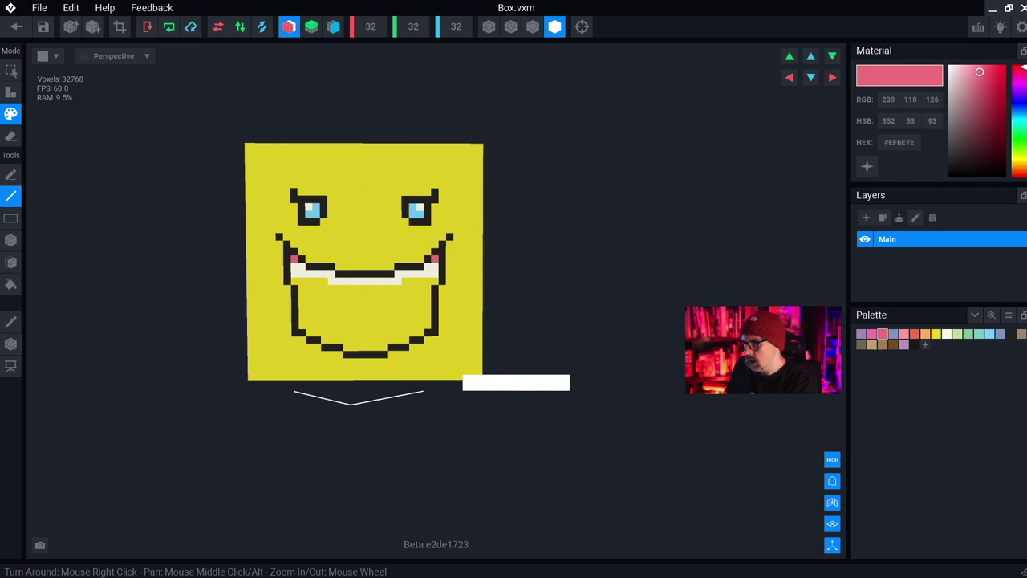
click(946, 334)
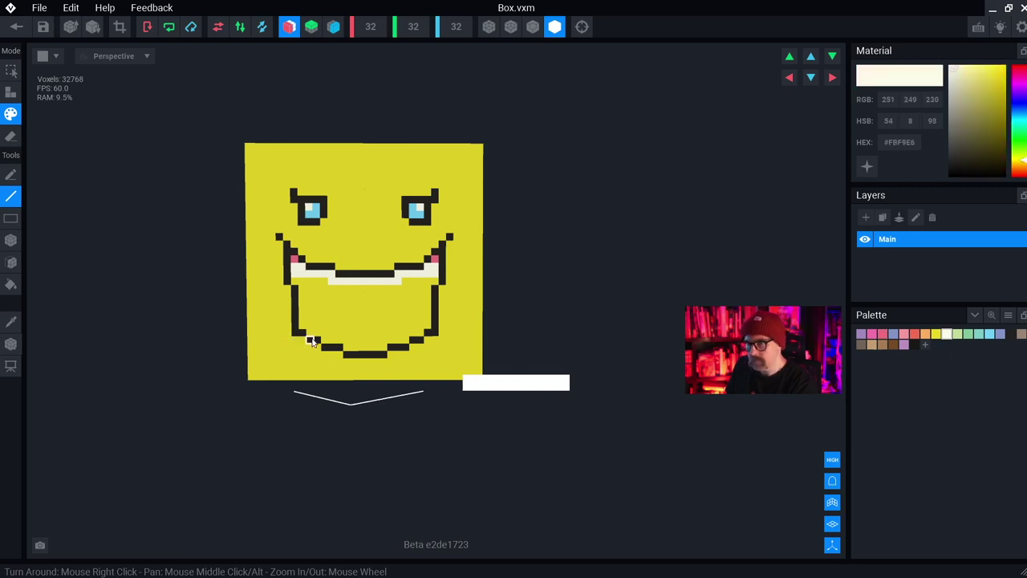
drag(327, 341, 401, 342)
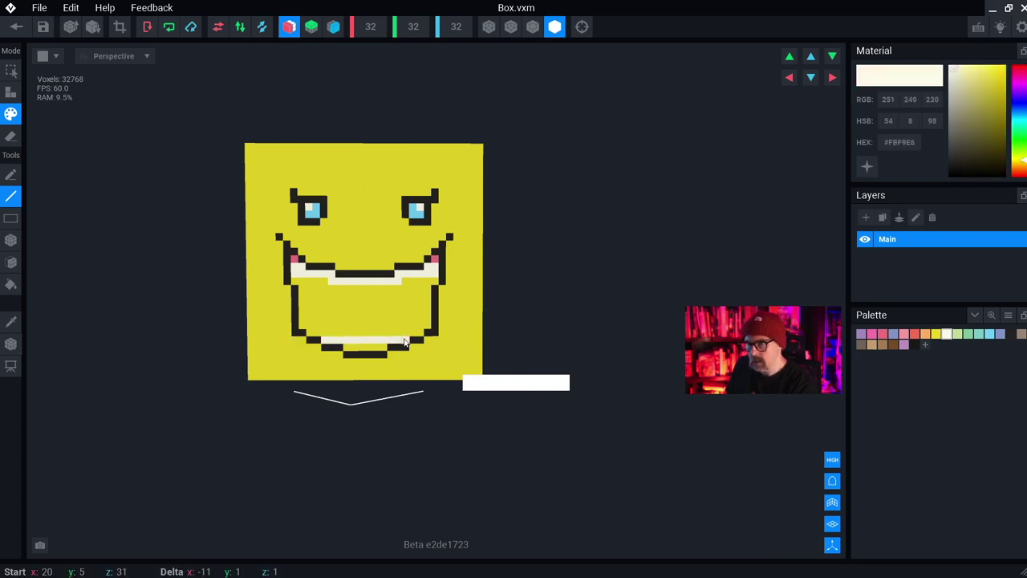
drag(337, 350, 374, 351)
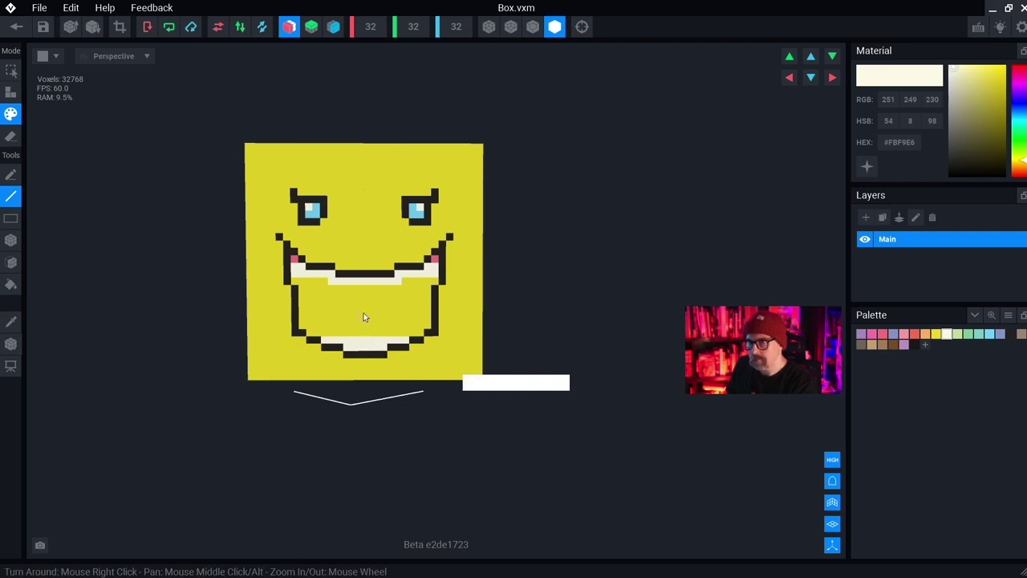
Step: Choose the near-black #171716 palette colour for the mouth interior
click(915, 344)
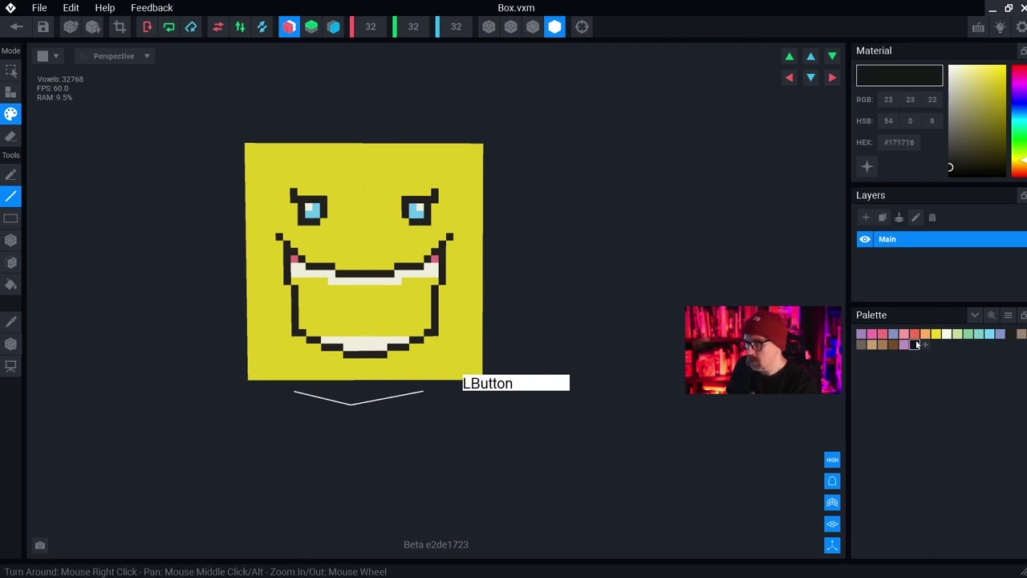
drag(330, 279, 329, 278)
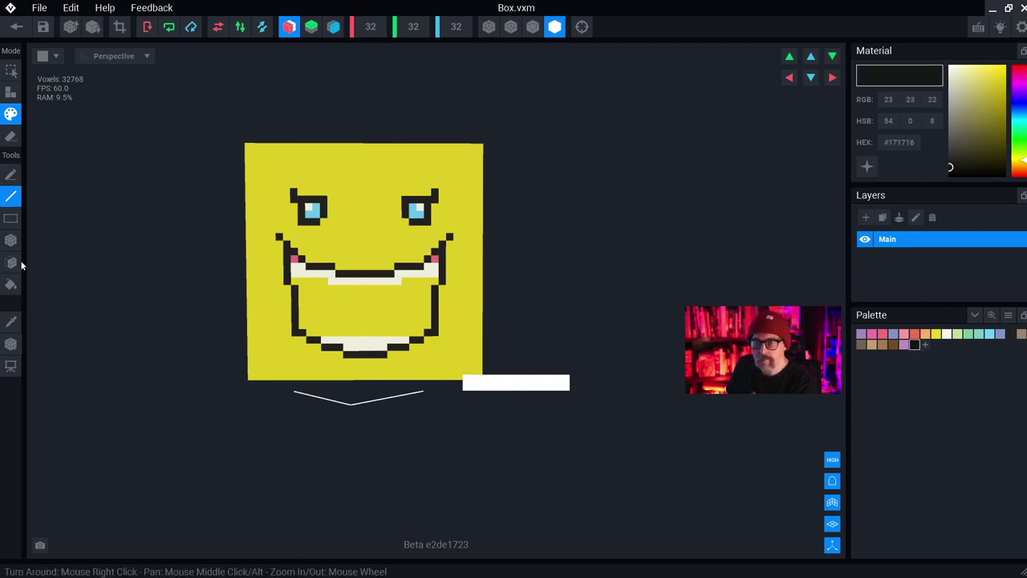
click(11, 285)
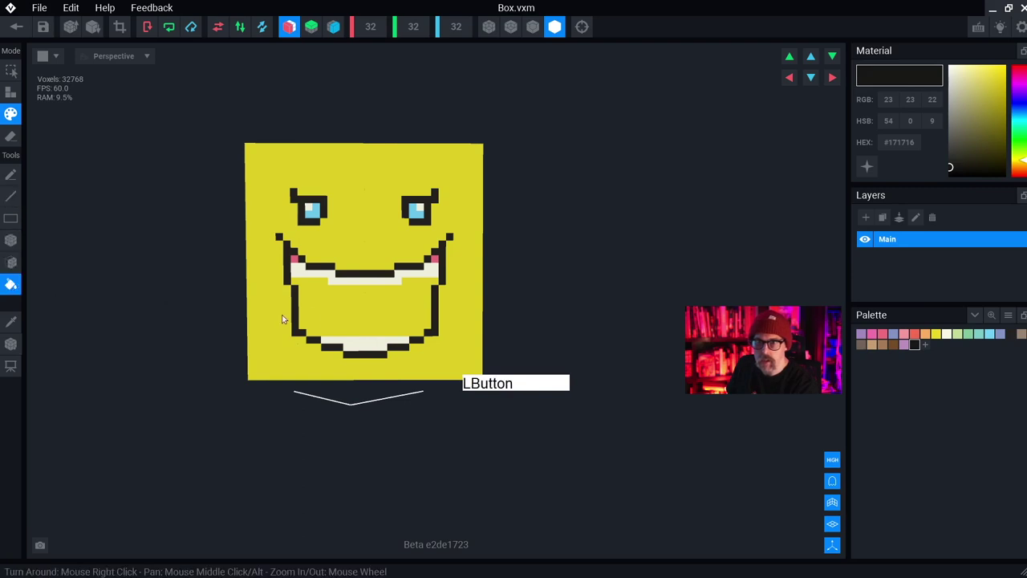
click(391, 313)
key(ctrl+z)
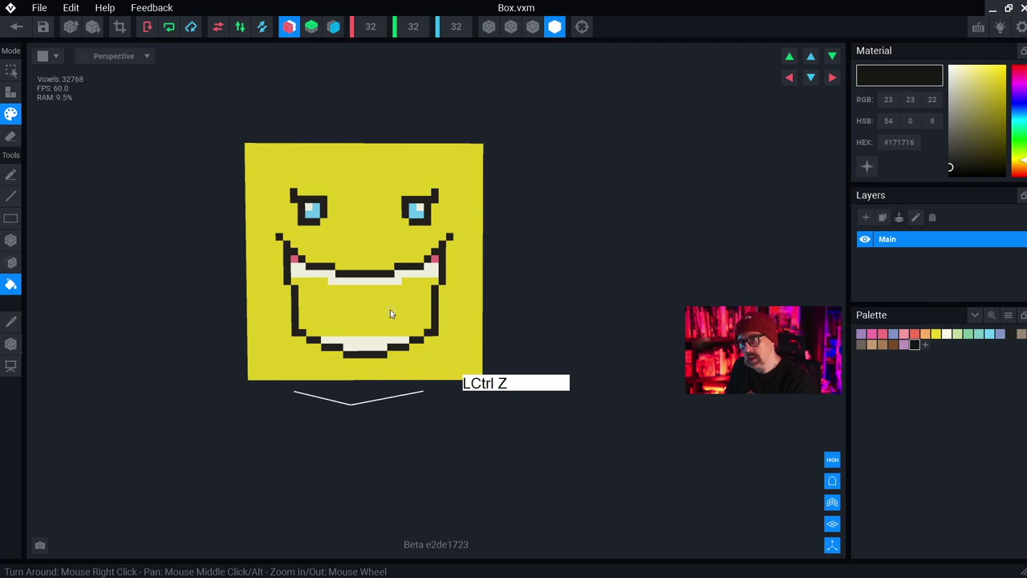
Step: Fill the yellow mouth interior between the upper and lower teeth with near-black #171716, using the Face tool
click(11, 262)
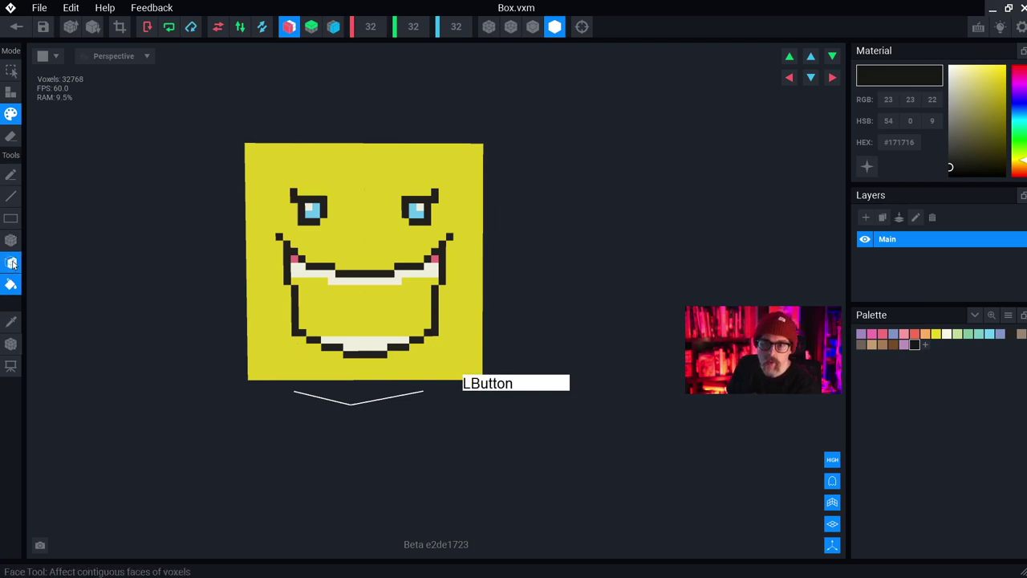
click(358, 311)
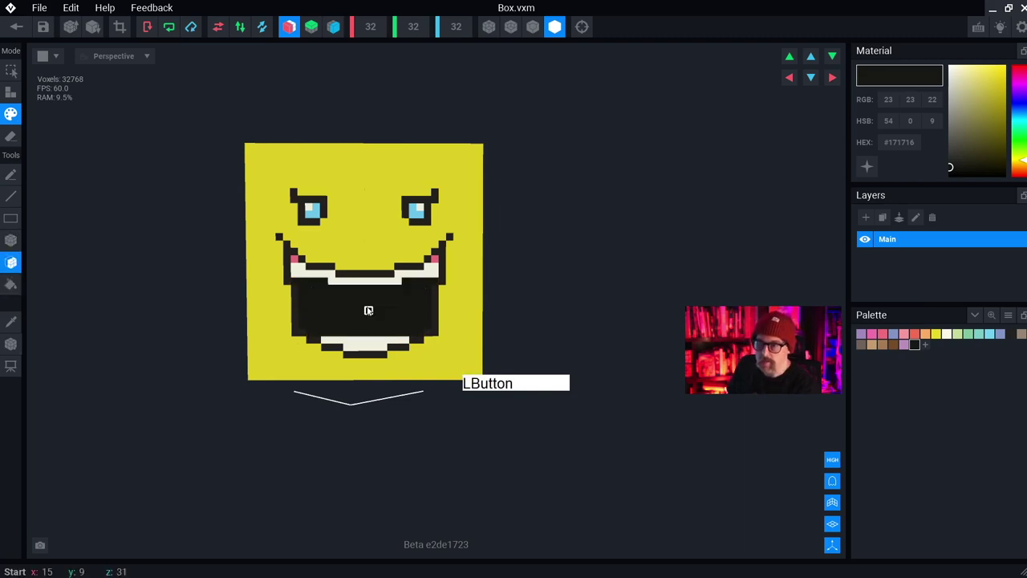
Step: Paint a stepped red #F06D54 tongue above the lower teeth with the Pen tool, using a narrower row on top
scroll(358, 299, up, 1)
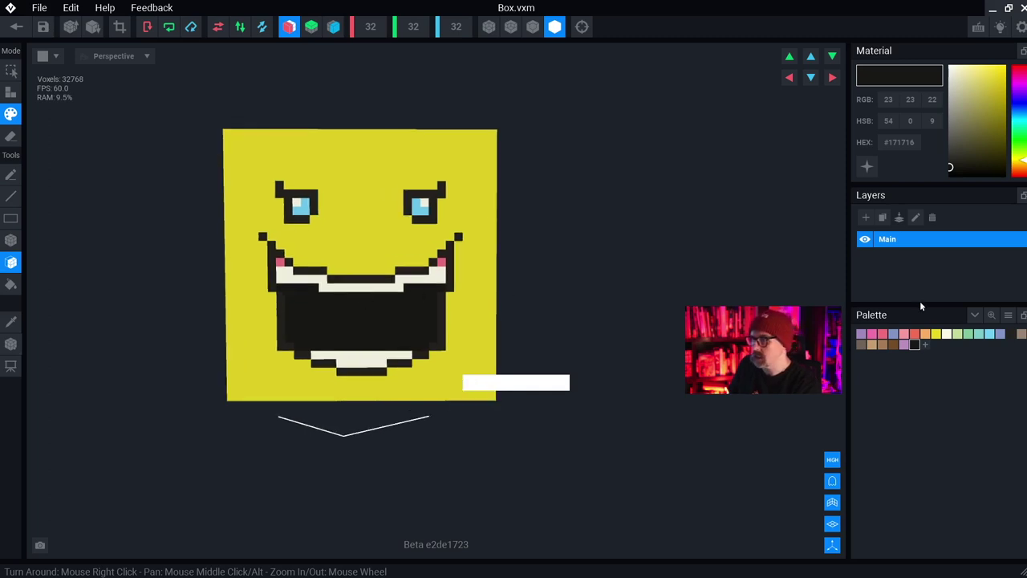
click(914, 334)
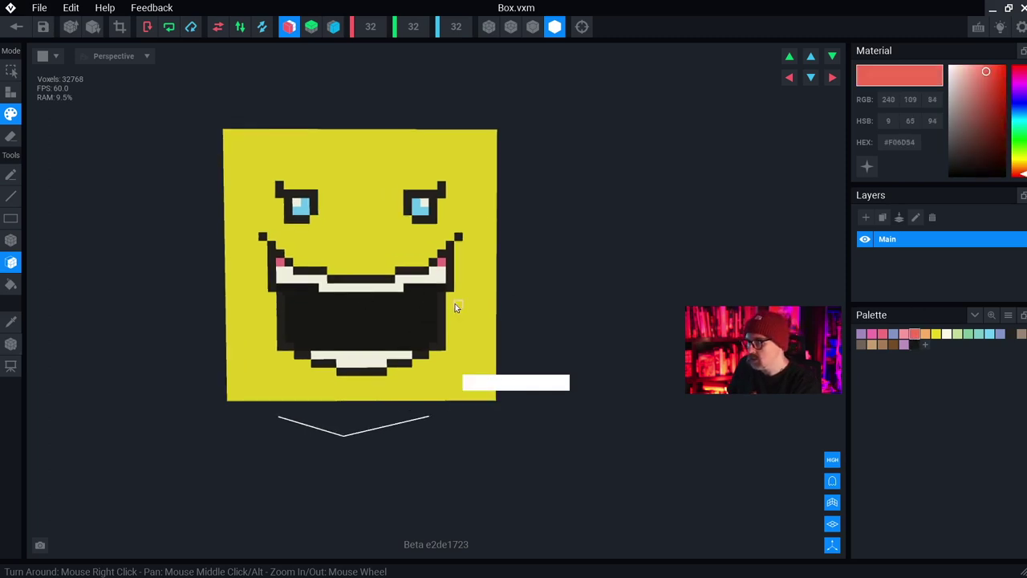
click(11, 175)
drag(331, 350, 341, 346)
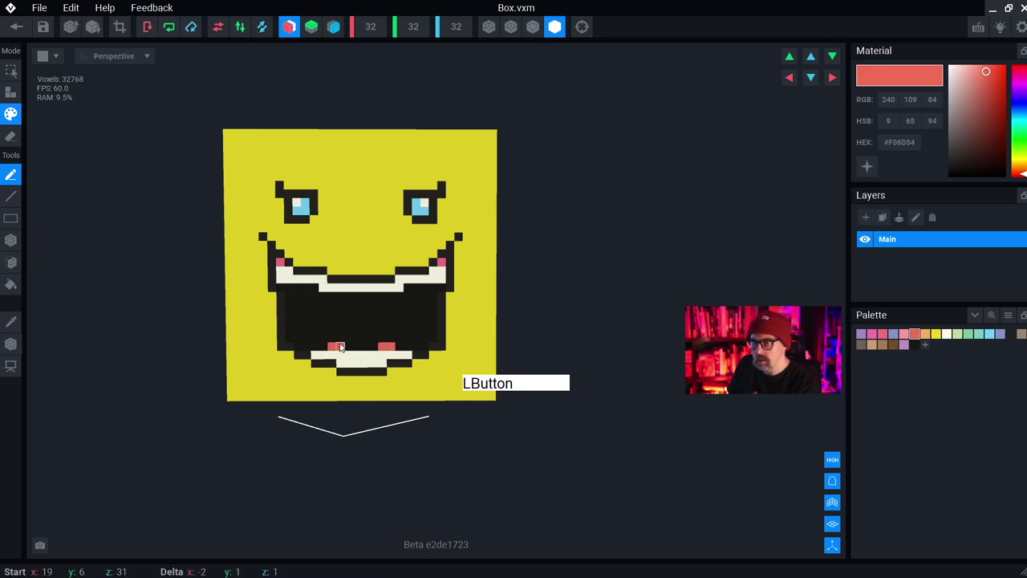
click(364, 346)
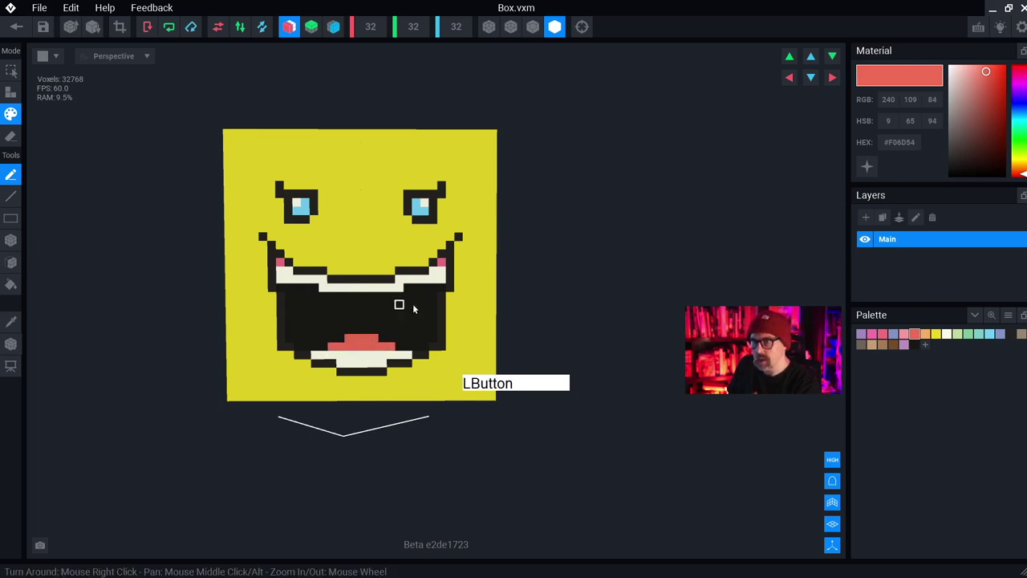
Step: Add the cube's sampled yellow as a new palette colour and darken it to #C7B92A
scroll(428, 303, down, 2)
middle_drag(427, 302, 429, 322)
right_drag(429, 323, 365, 245)
scroll(344, 252, up, 3)
middle_drag(364, 245, 381, 261)
scroll(397, 276, up, 2)
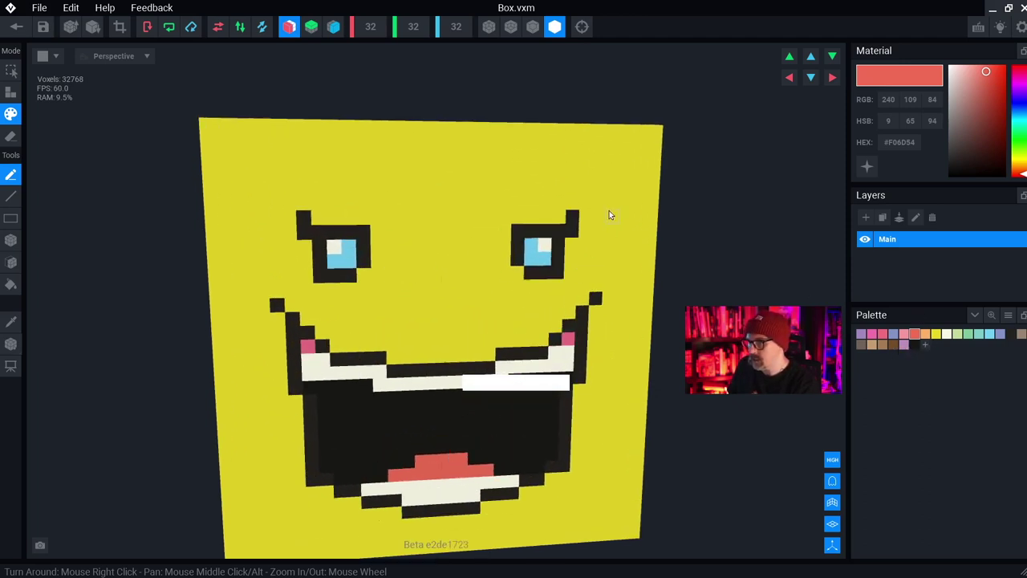
key(i)
click(465, 160)
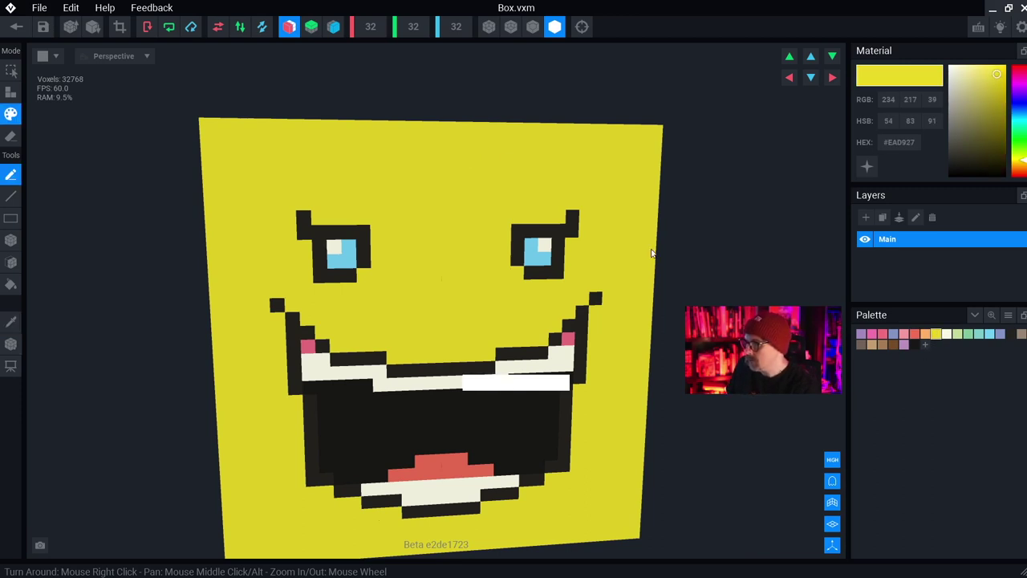
click(924, 346)
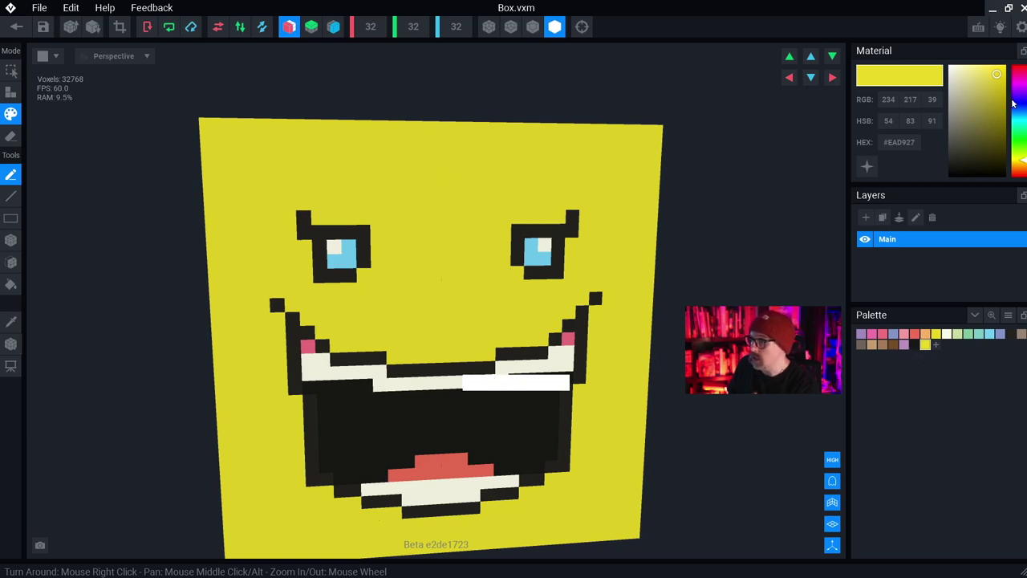
drag(998, 76, 994, 89)
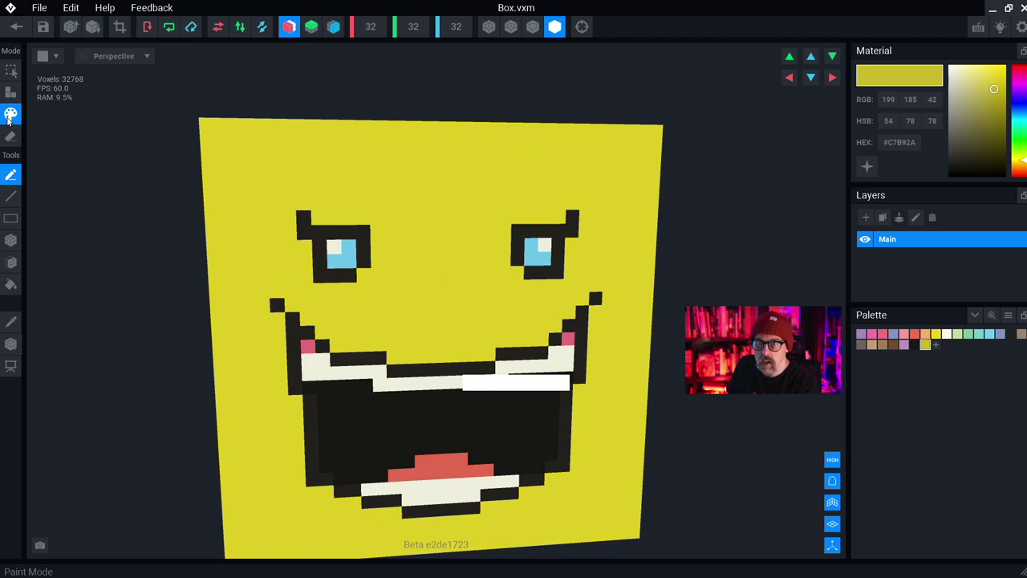
Step: Paint dark-yellow #C7B92A shadows beneath both eyes and along the mouth's lower edges with the Pen tool
click(15, 174)
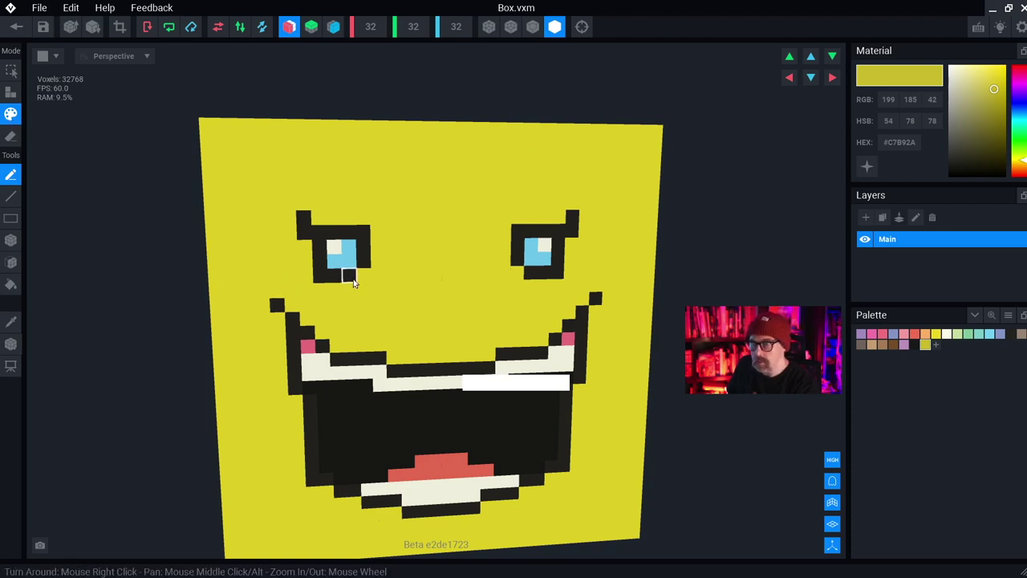
mouse_move(362, 283)
mouse_down()
mouse_move(321, 294)
mouse_move(329, 298)
mouse_move(349, 290)
mouse_move(306, 287)
mouse_up()
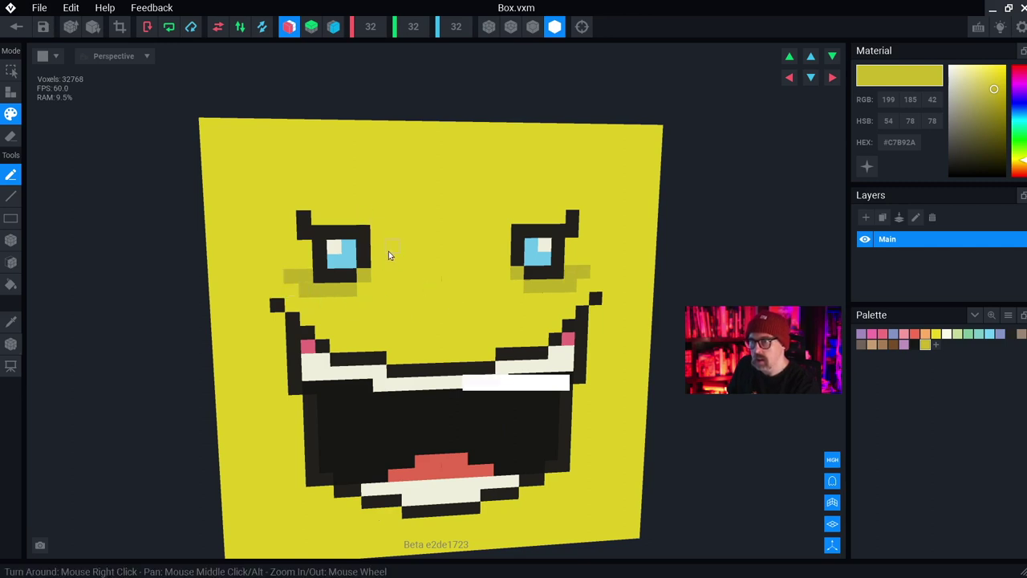
middle_drag(374, 434, 403, 410)
drag(404, 410, 446, 411)
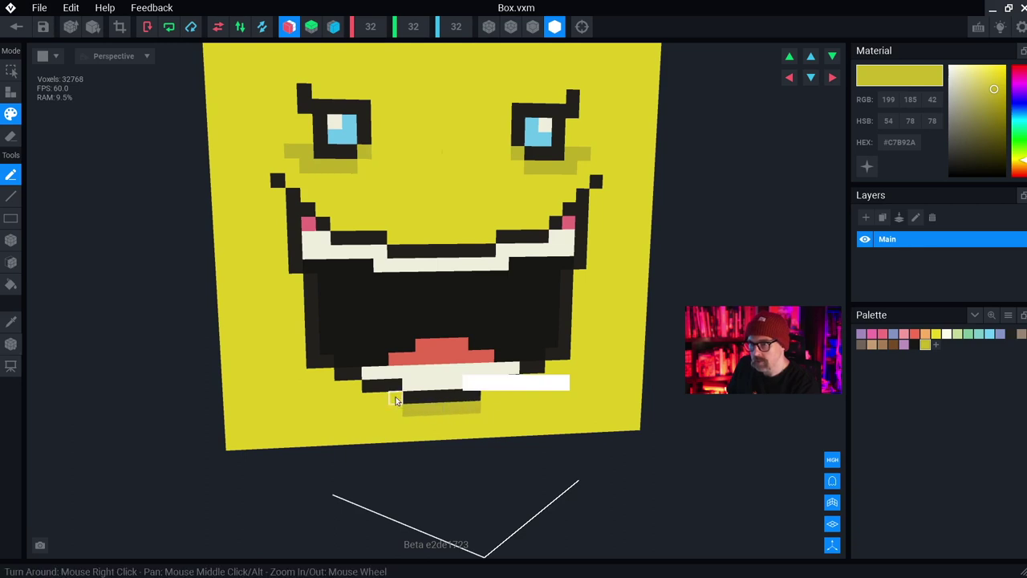
drag(379, 397, 316, 374)
mouse_move(599, 350)
right_down()
mouse_move(461, 301)
mouse_move(346, 296)
mouse_move(333, 262)
mouse_move(435, 252)
mouse_move(443, 225)
mouse_move(436, 238)
mouse_move(681, 231)
right_up()
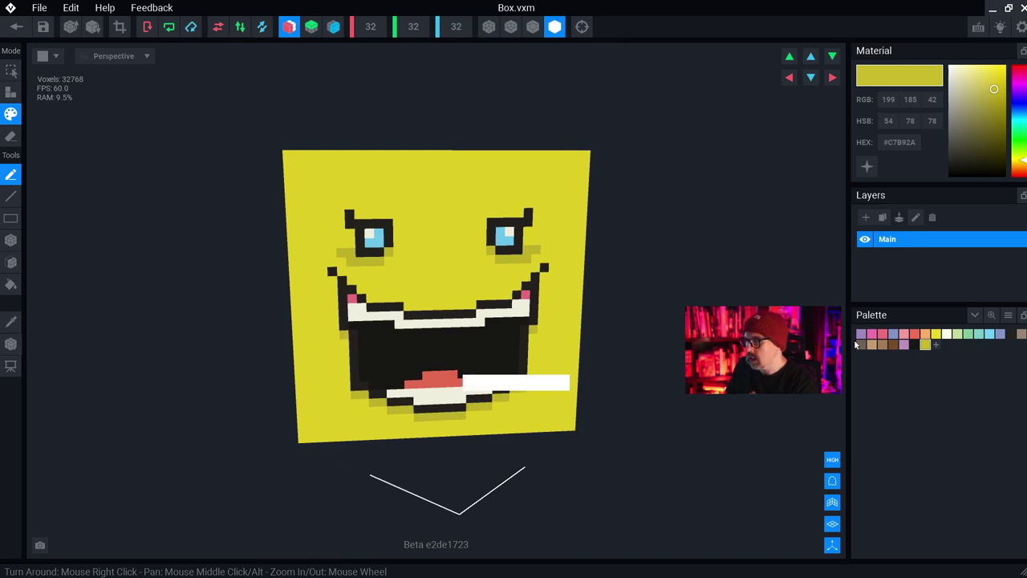
Step: Draw slanted near-black #25221F eyebrows above both eyes with the Line tool, rising toward the middle of the face
click(512, 229)
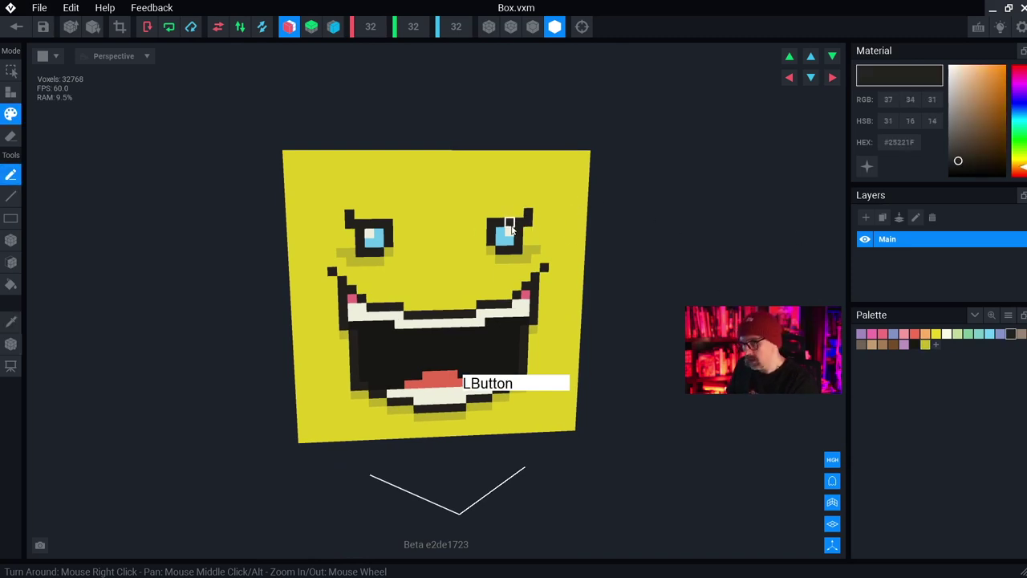
click(12, 197)
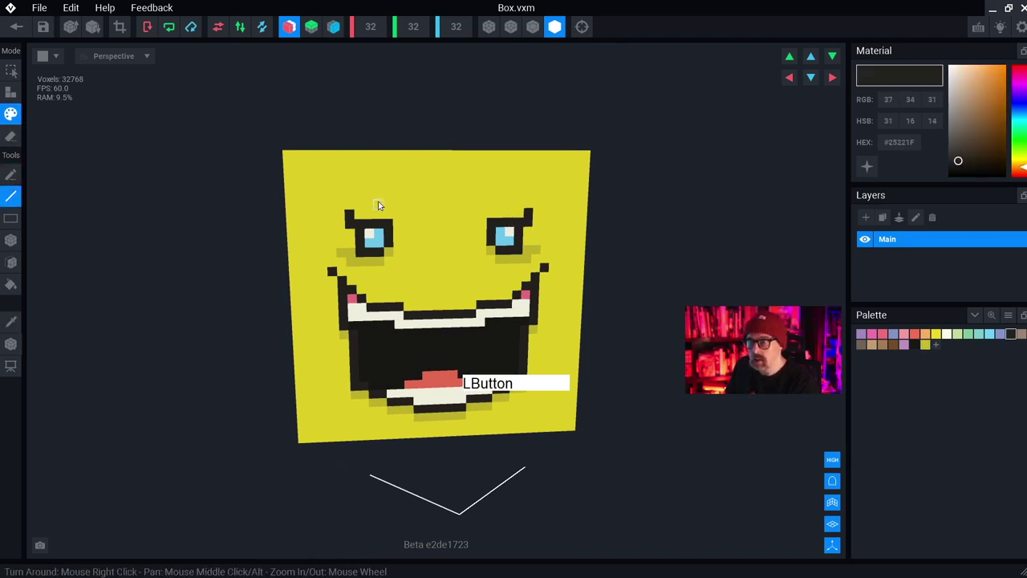
drag(377, 187, 442, 184)
key(ctrl+z)
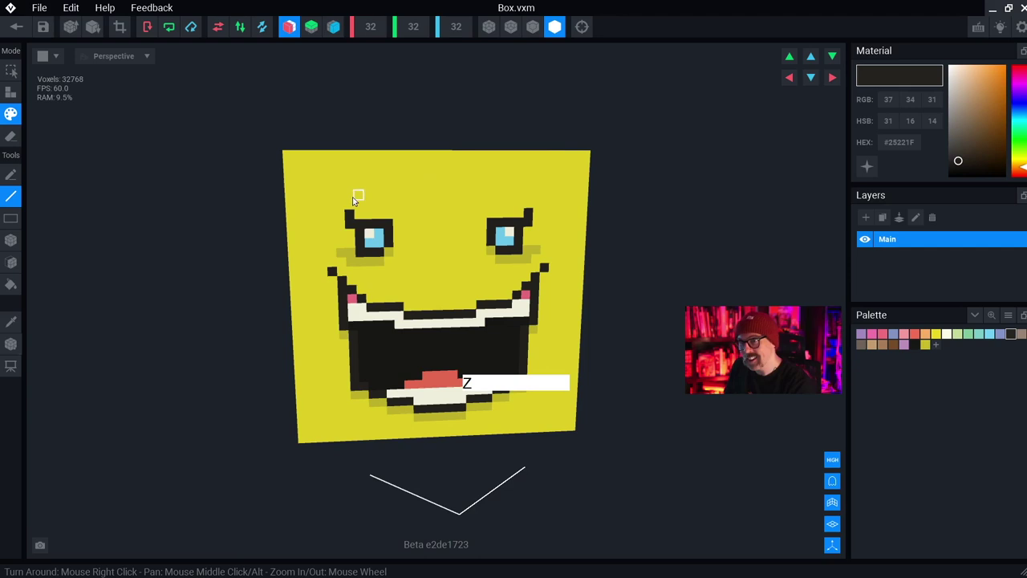
drag(316, 204, 394, 184)
right_drag(522, 231, 525, 265)
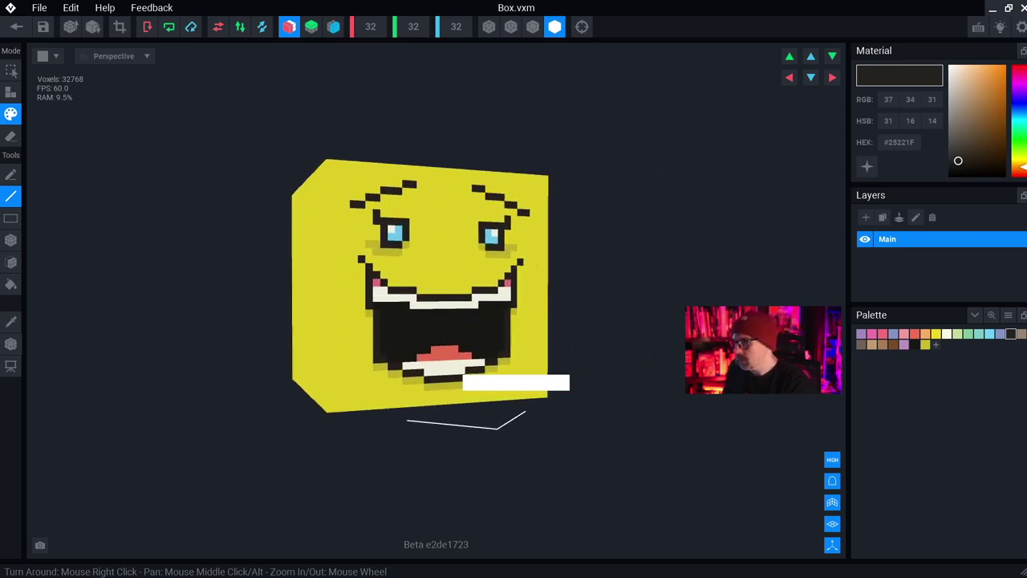
Step: Paint a pink snout between the eyes and mouth, lightening the #EF6E7E palette colour to #EFB1B8
click(883, 340)
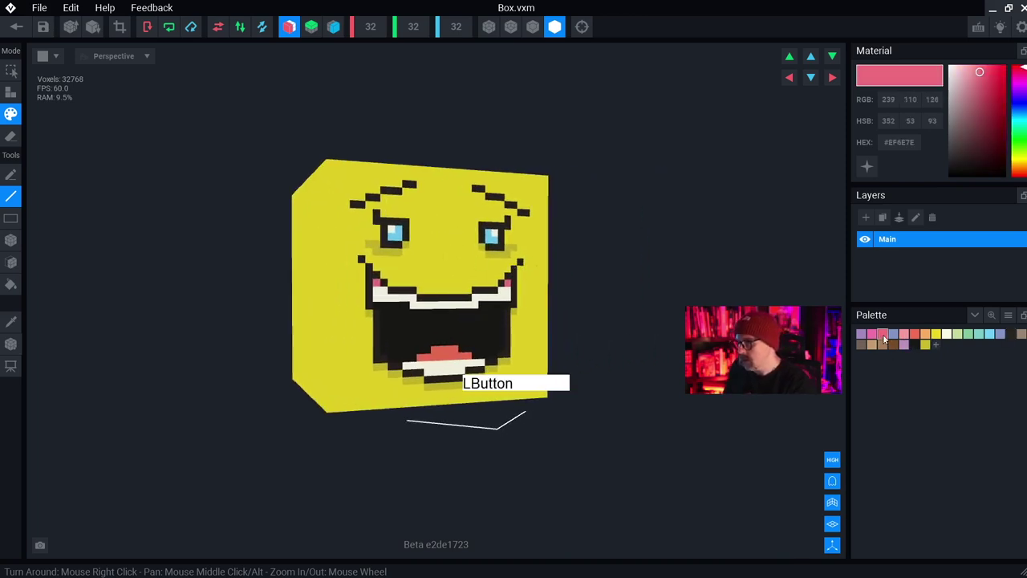
right_drag(362, 269, 430, 268)
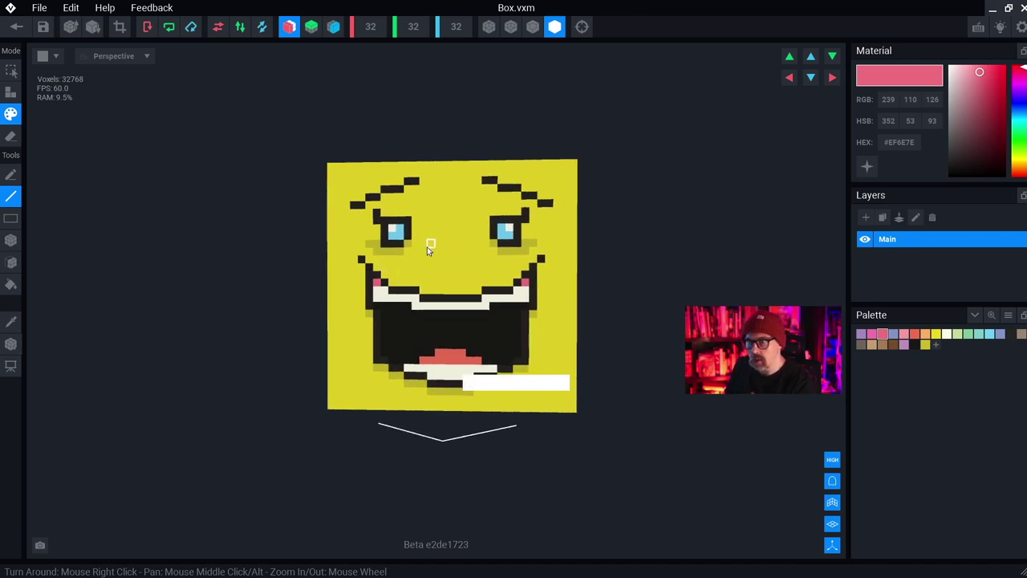
drag(427, 246, 452, 249)
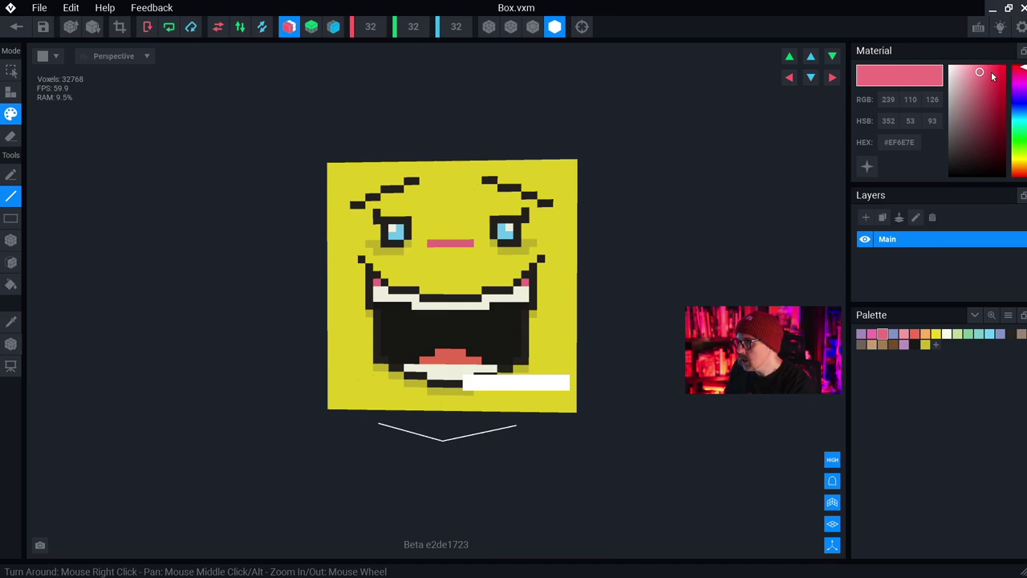
drag(977, 73, 963, 72)
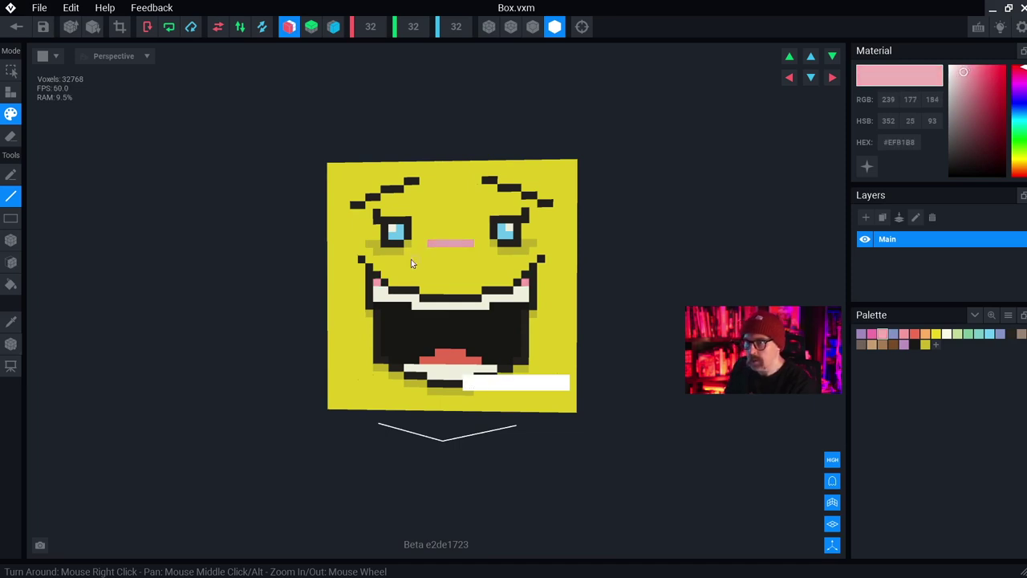
drag(421, 250, 452, 268)
right_drag(454, 265, 719, 281)
Step: Darken the #F4989E palette colour to #8F5B5E and paint two 2×2-voxel nostrils on the lower snout
click(905, 334)
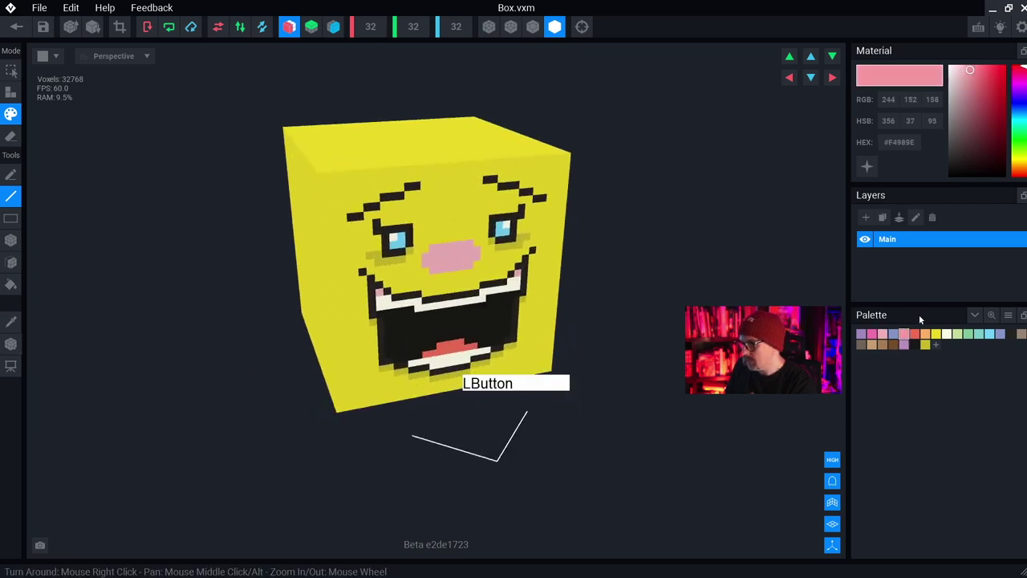
drag(965, 73, 969, 113)
right_drag(739, 192, 450, 272)
scroll(441, 265, up, 5)
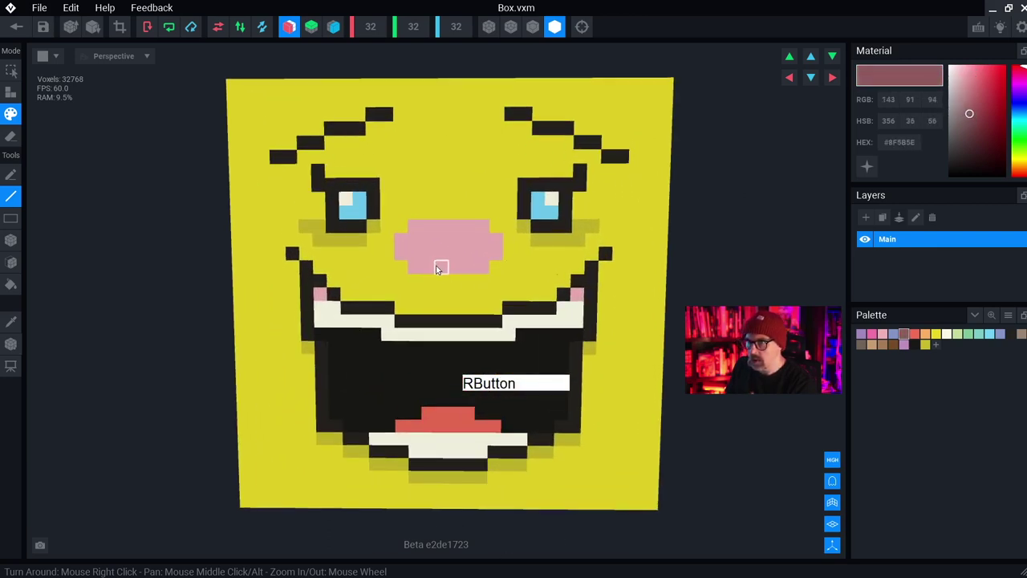
drag(428, 251, 427, 266)
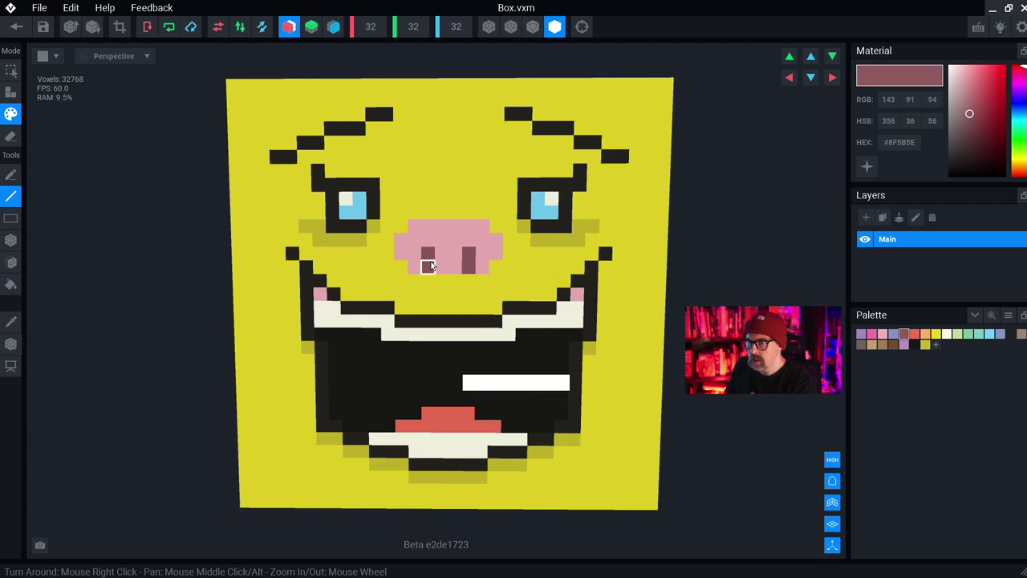
click(415, 254)
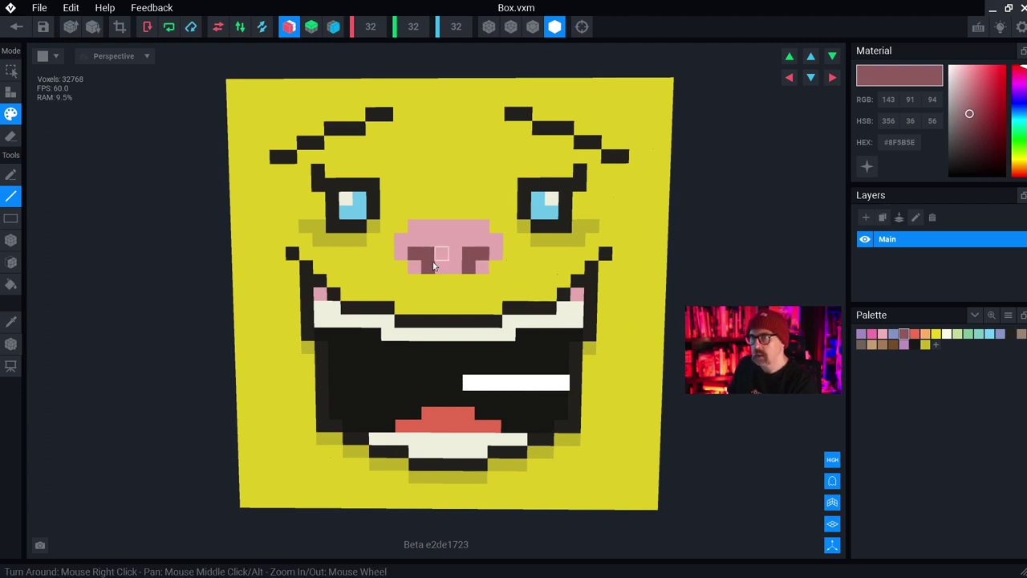
click(415, 267)
scroll(481, 313, down, 3)
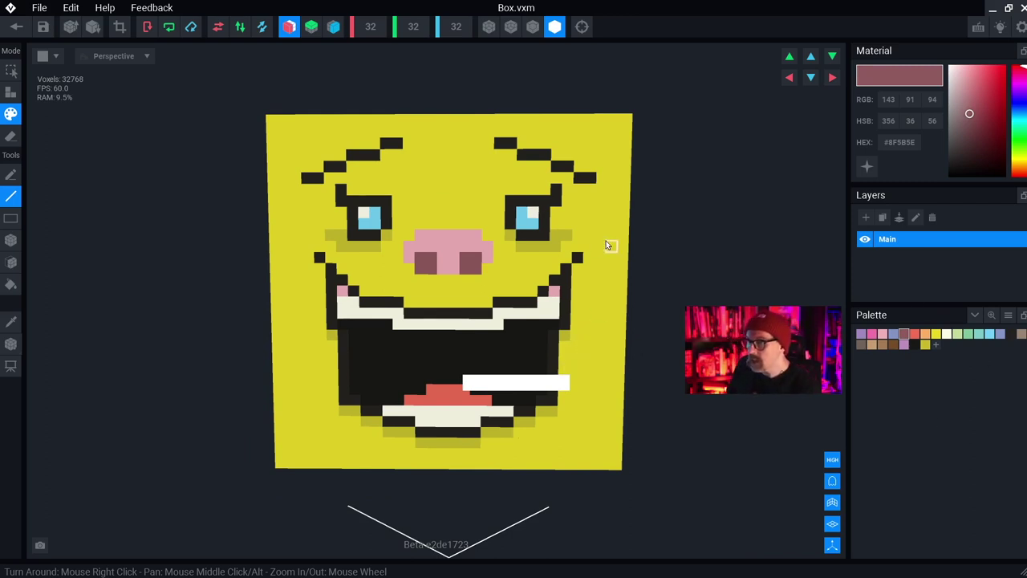
key(i)
click(610, 211)
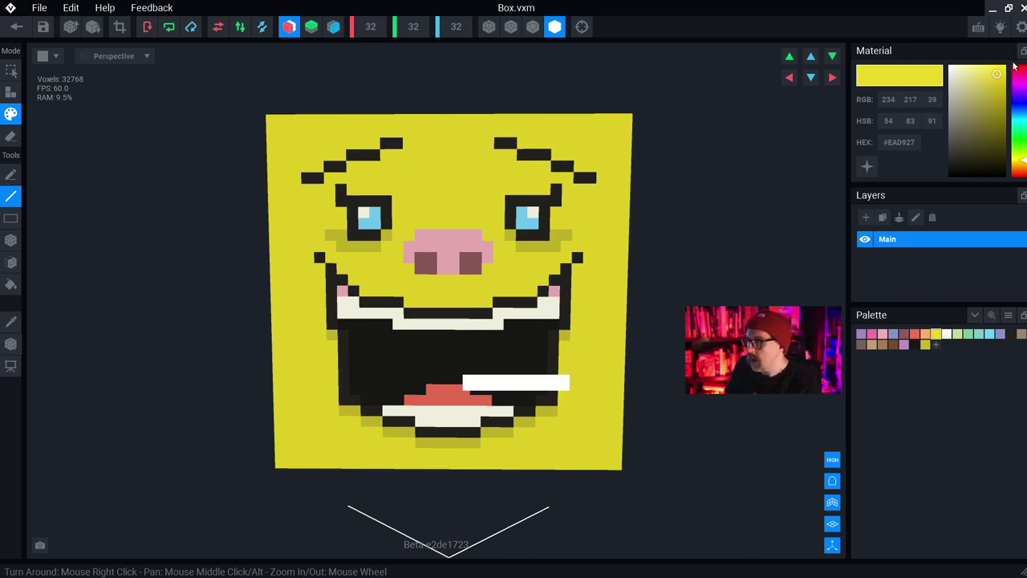
drag(998, 77, 952, 105)
key(ctrl+z)
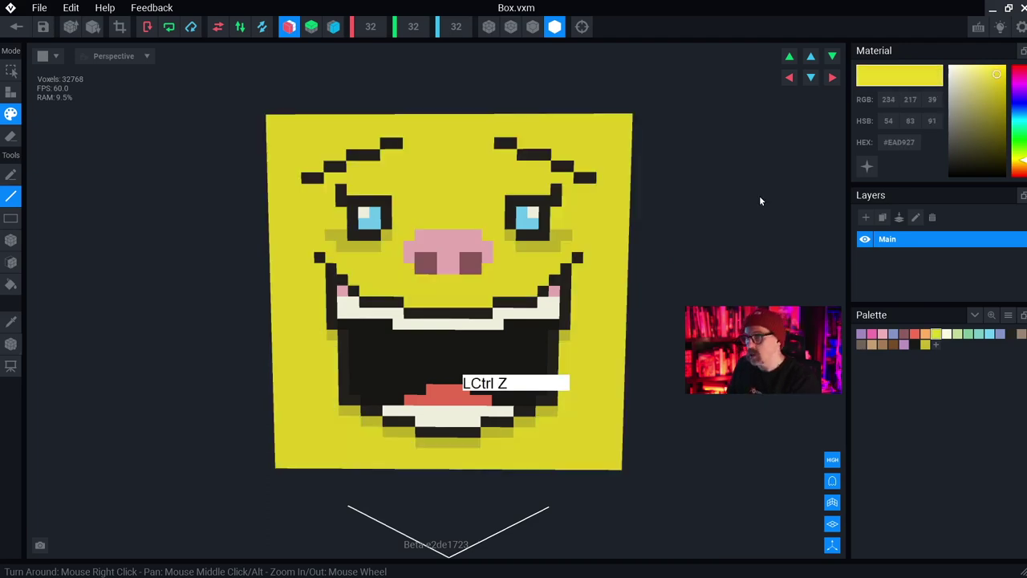
Step: Sample the tongue's red #F06D54 and widen its upper row by one voxel on each side
mouse_move(454, 279)
right_down()
mouse_move(353, 282)
mouse_move(482, 281)
mouse_move(425, 281)
mouse_move(453, 281)
right_up()
scroll(454, 311, up, 2)
middle_drag(487, 348, 465, 353)
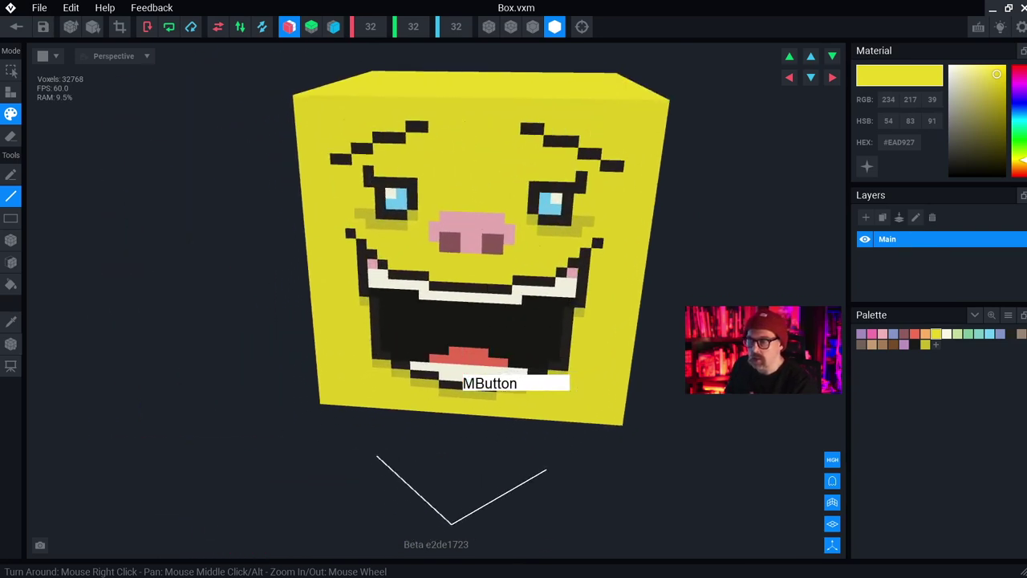
scroll(465, 345, up, 4)
scroll(480, 330, down, 4)
scroll(483, 333, up, 2)
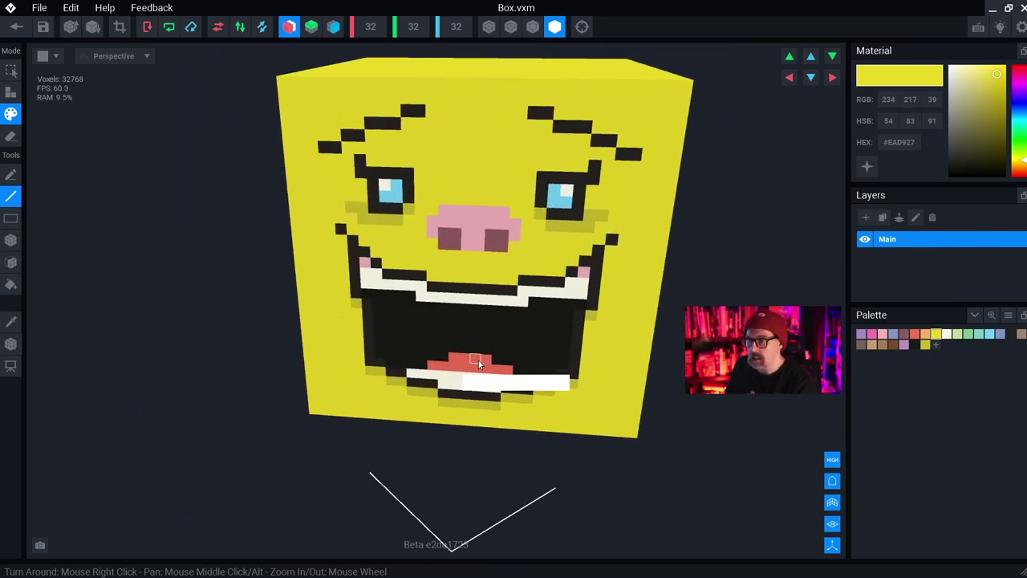
key(i)
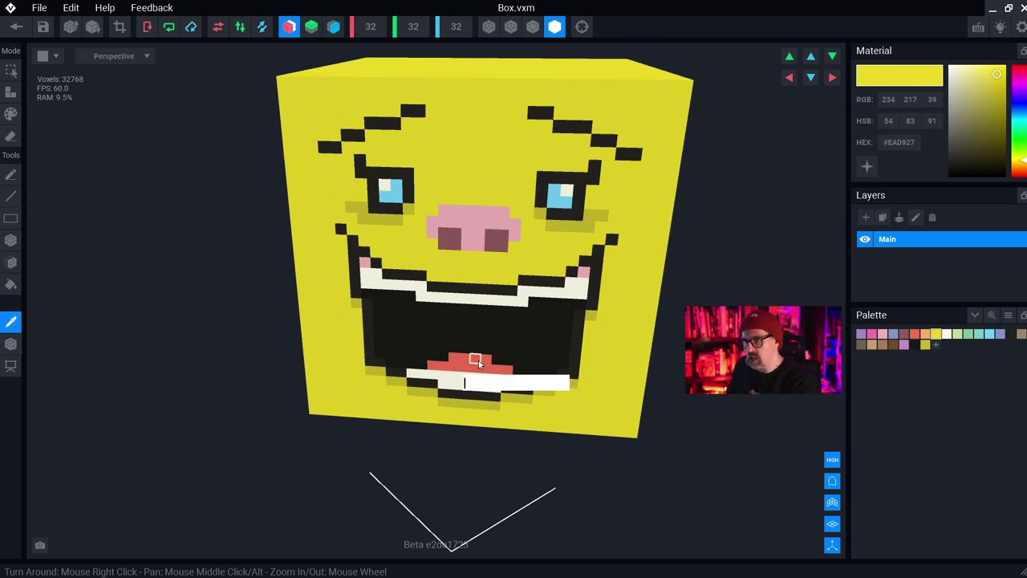
click(478, 361)
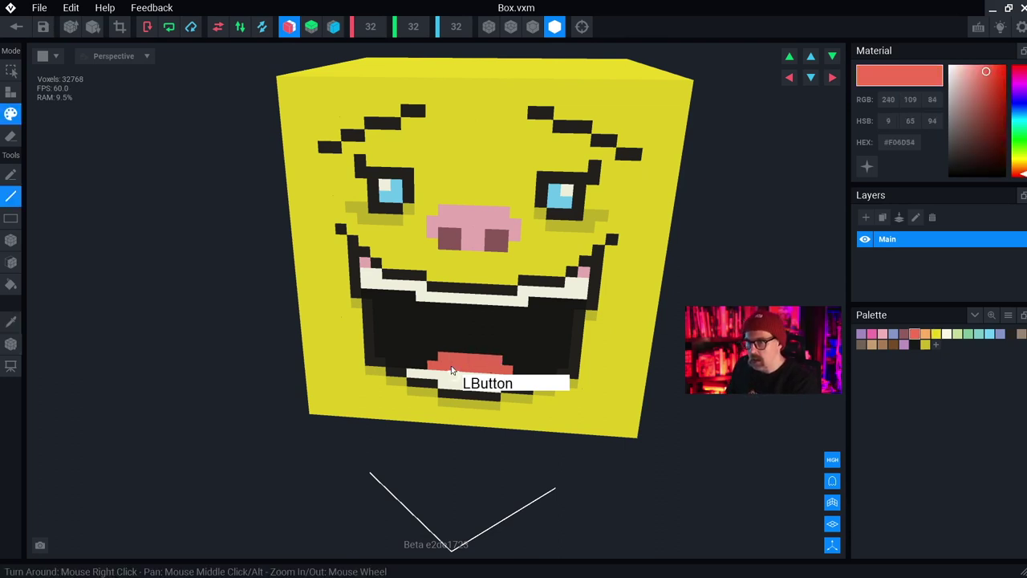
right_drag(452, 370, 474, 339)
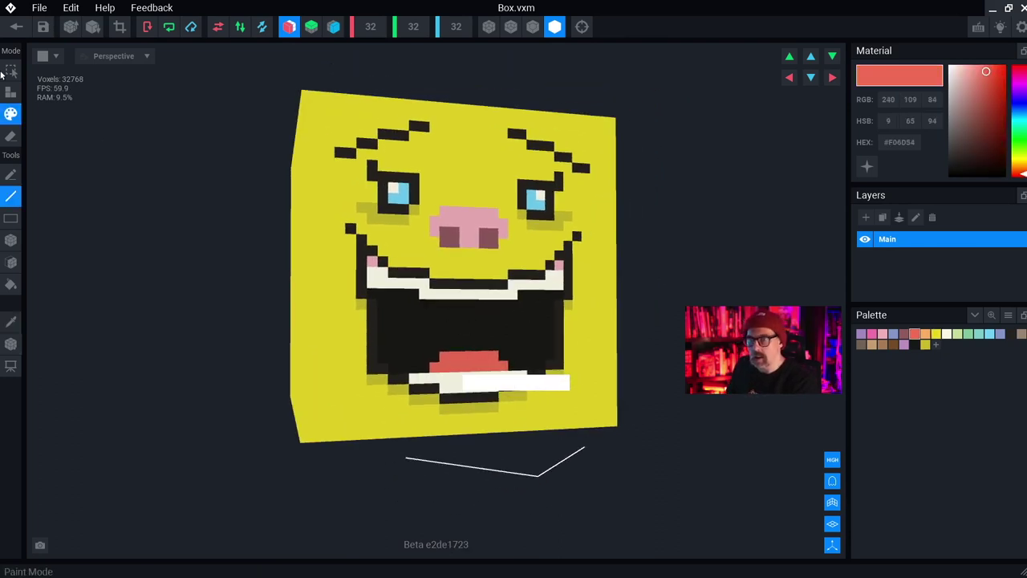
Step: Save the changes to Box.vxm, return to the Ugly Block skeleton and select the Box node
click(18, 27)
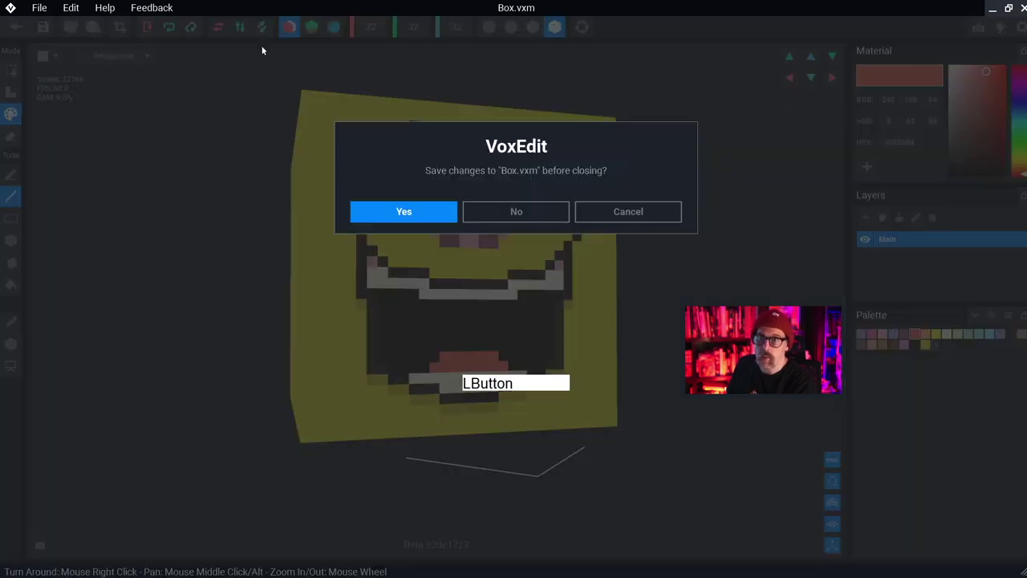
click(405, 213)
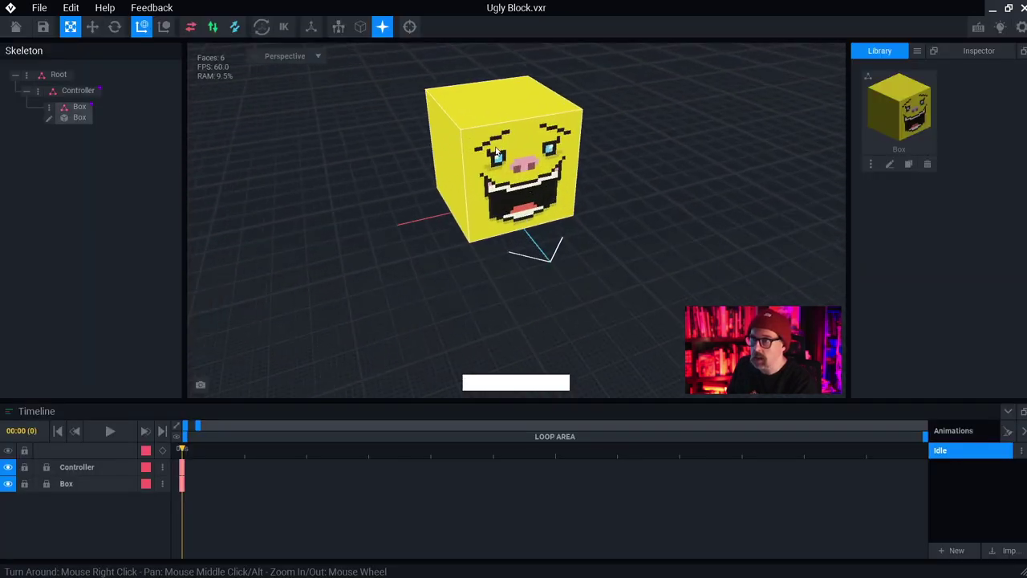
click(78, 110)
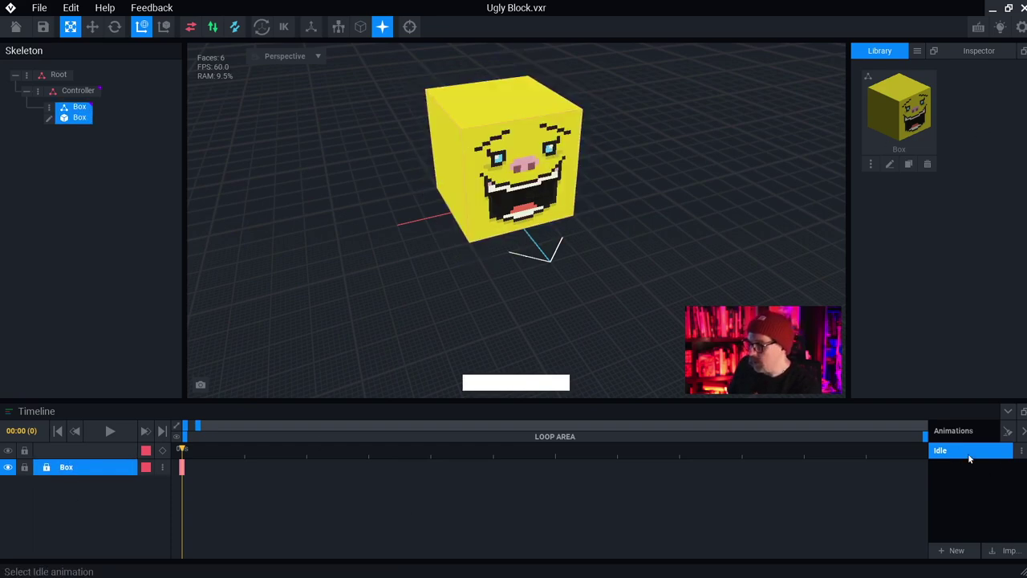
Step: Rename the Idle animation as Move 01
click(1021, 451)
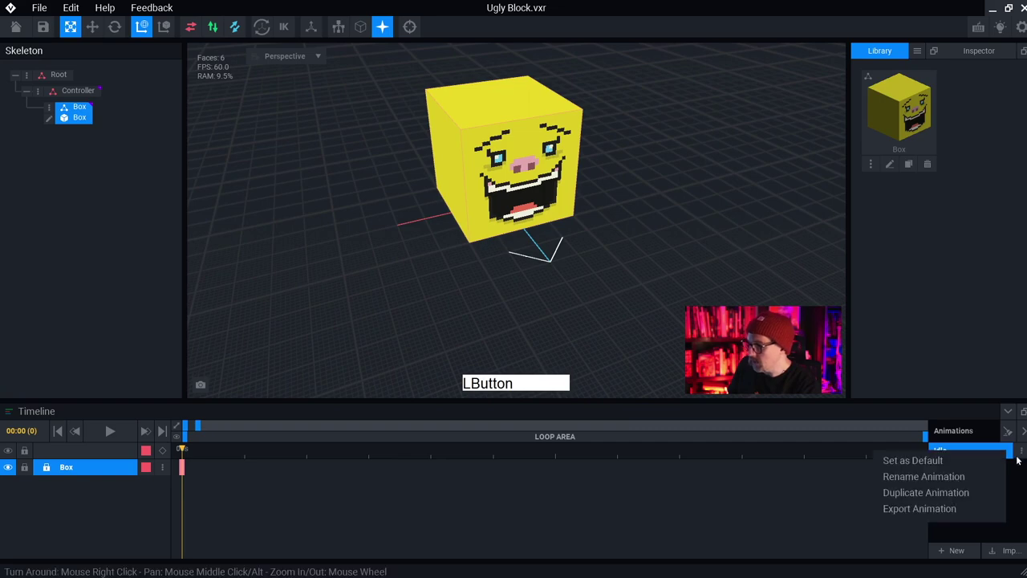
click(919, 475)
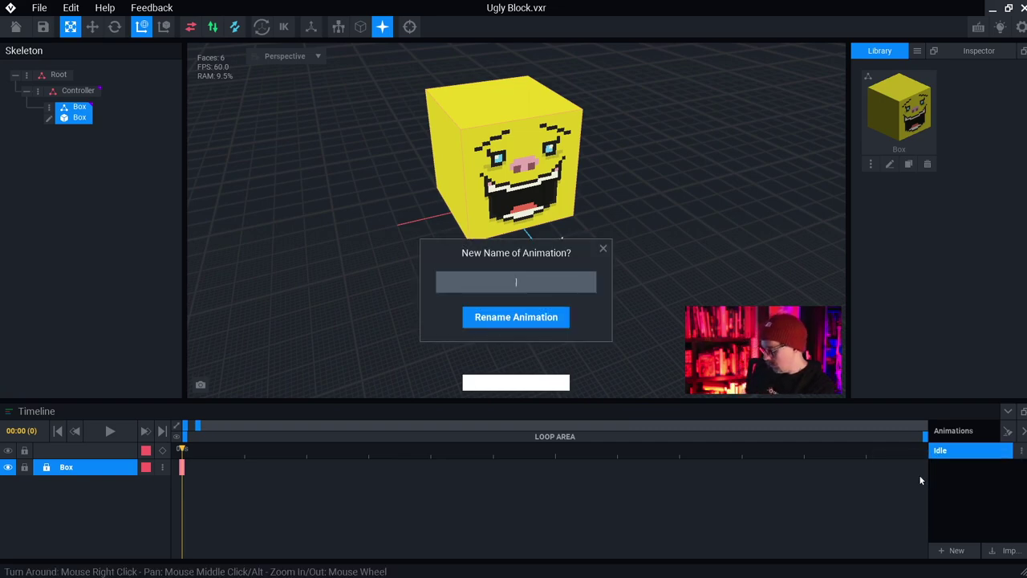
text(Move )
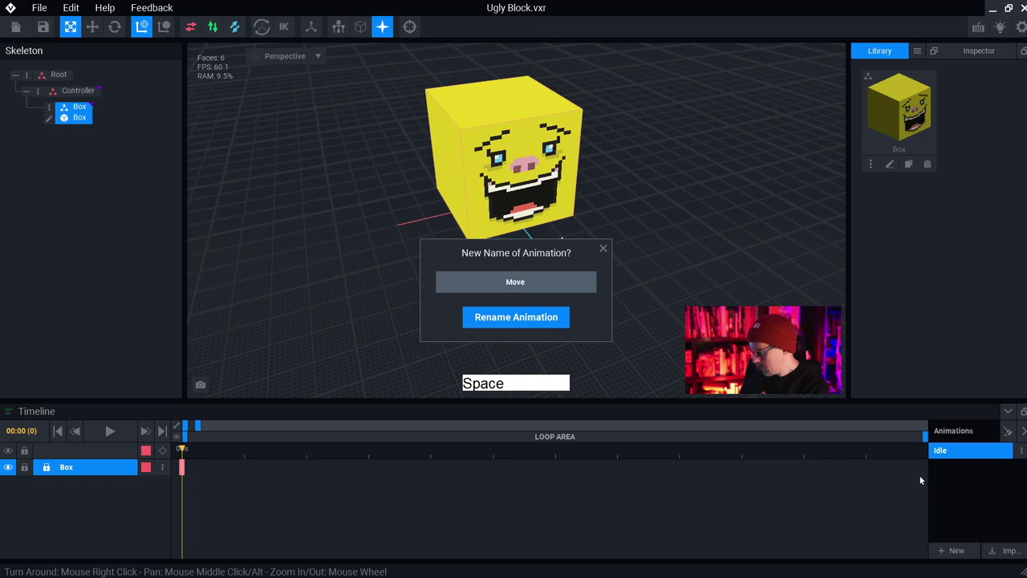
text(01)
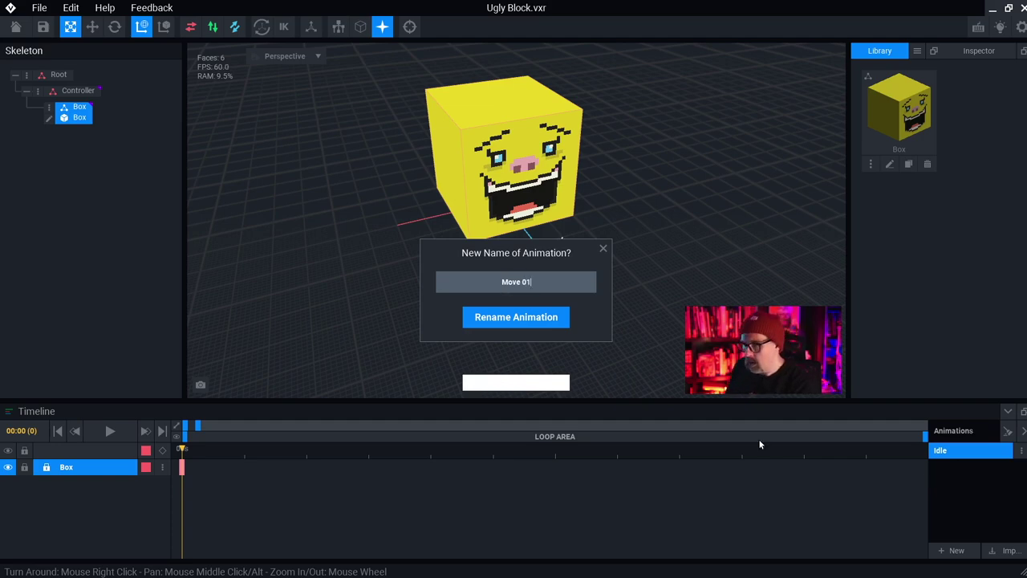
click(526, 316)
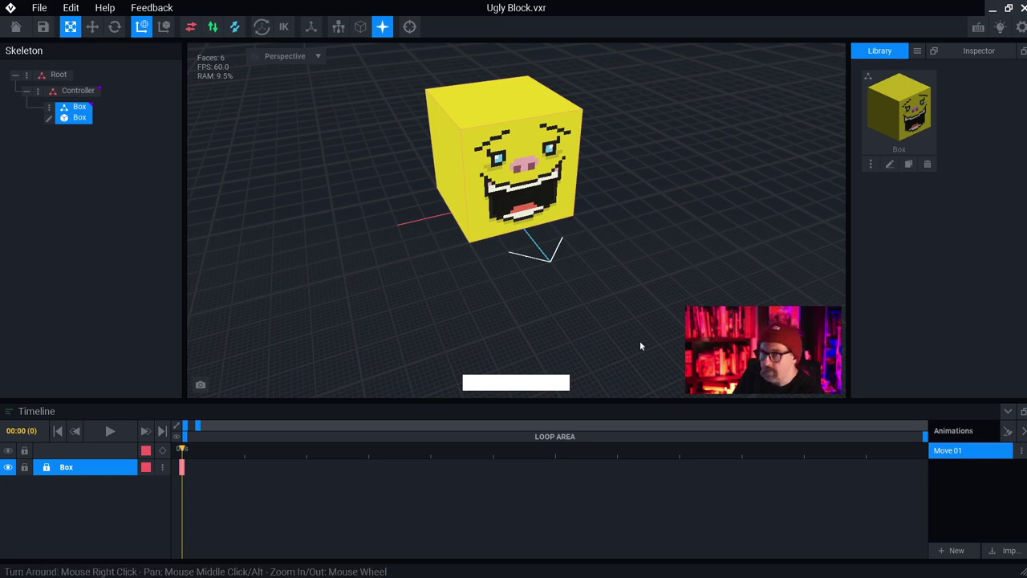
Step: Select the Controller node and create keyframes for all nodes at 1 second (frame 24) of Move 01
right_drag(544, 278, 260, 324)
drag(199, 433, 344, 426)
drag(184, 452, 350, 453)
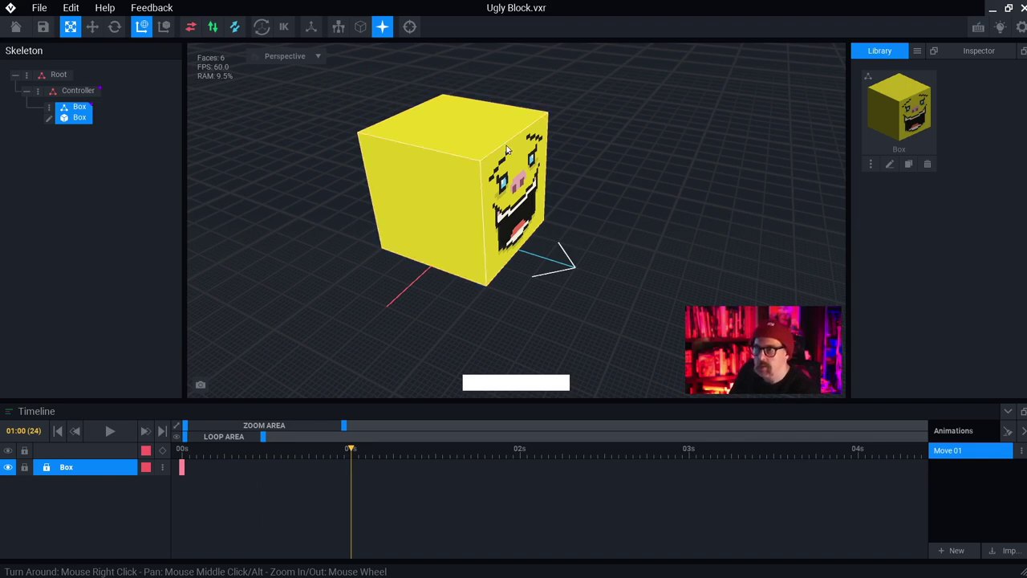
scroll(443, 211, down, 3)
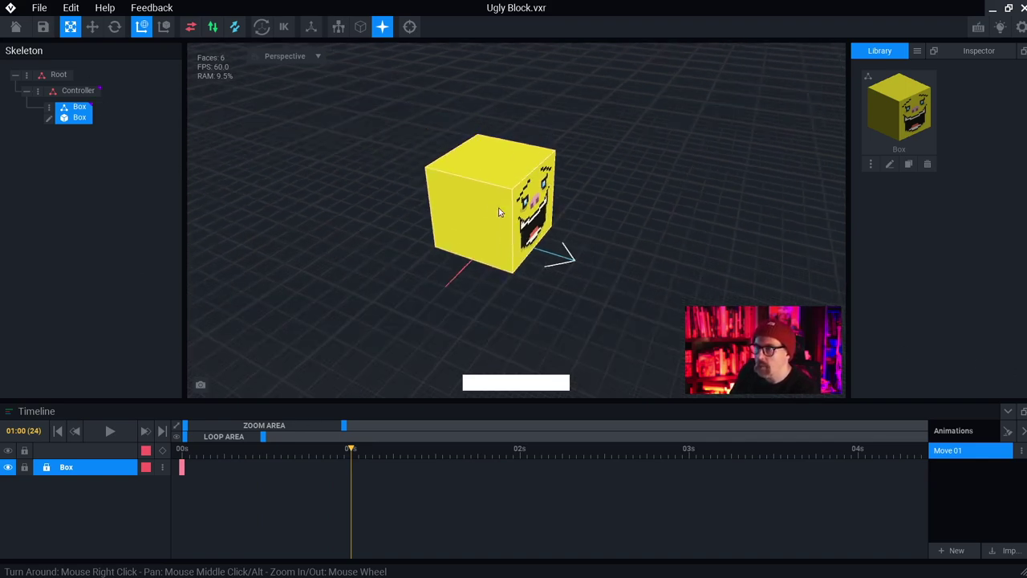
middle_drag(500, 211, 449, 149)
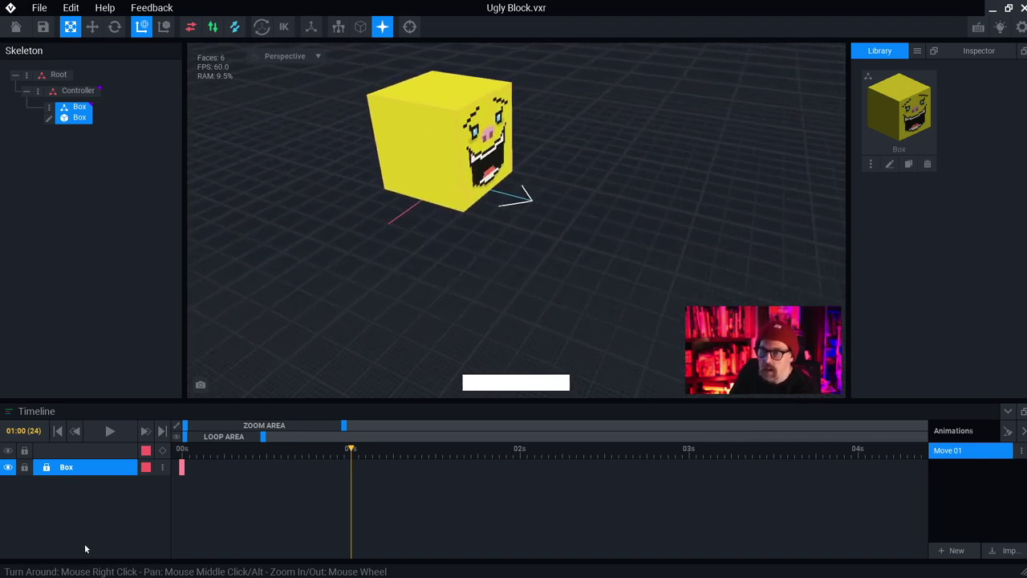
click(181, 450)
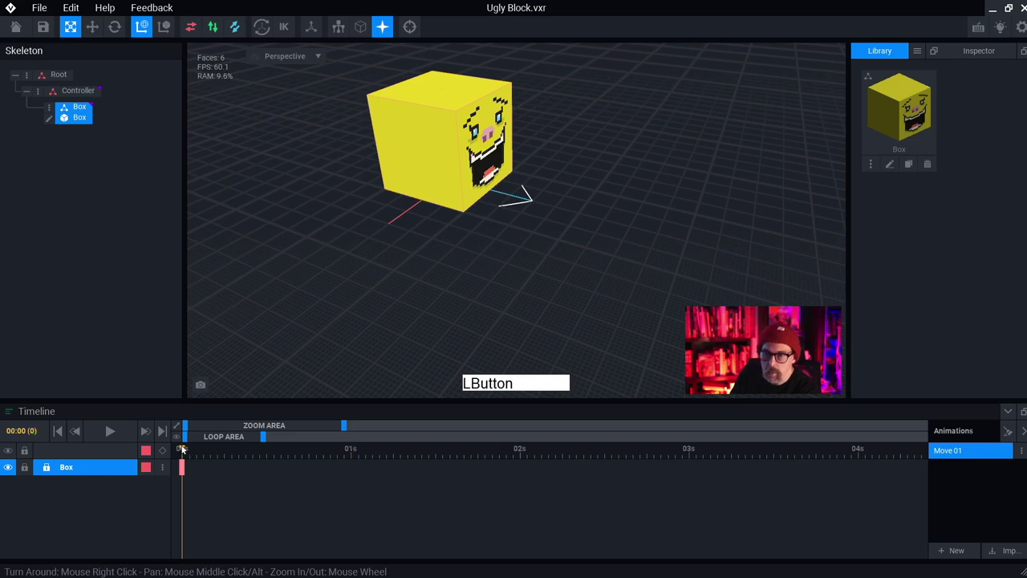
click(351, 451)
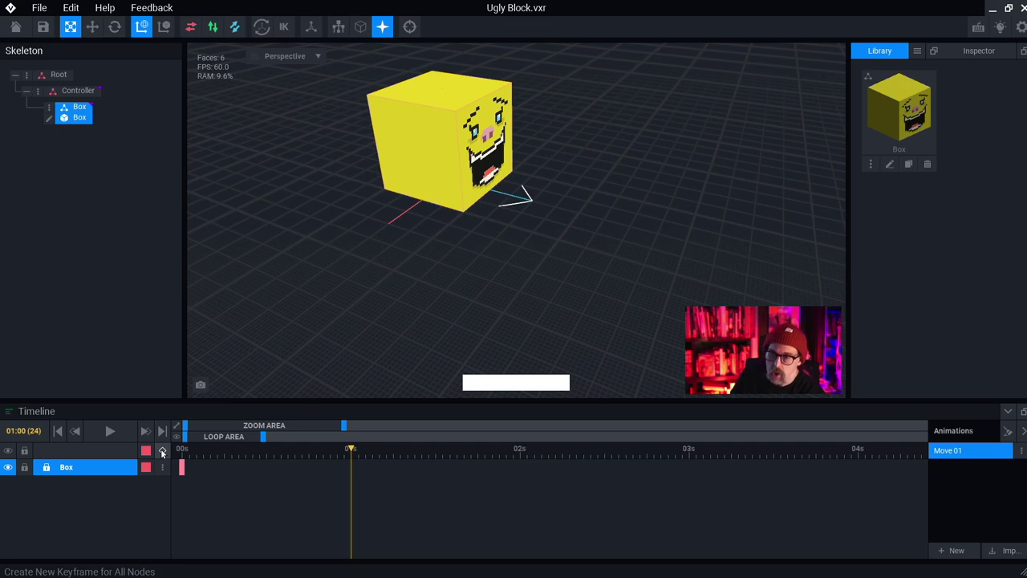
click(78, 90)
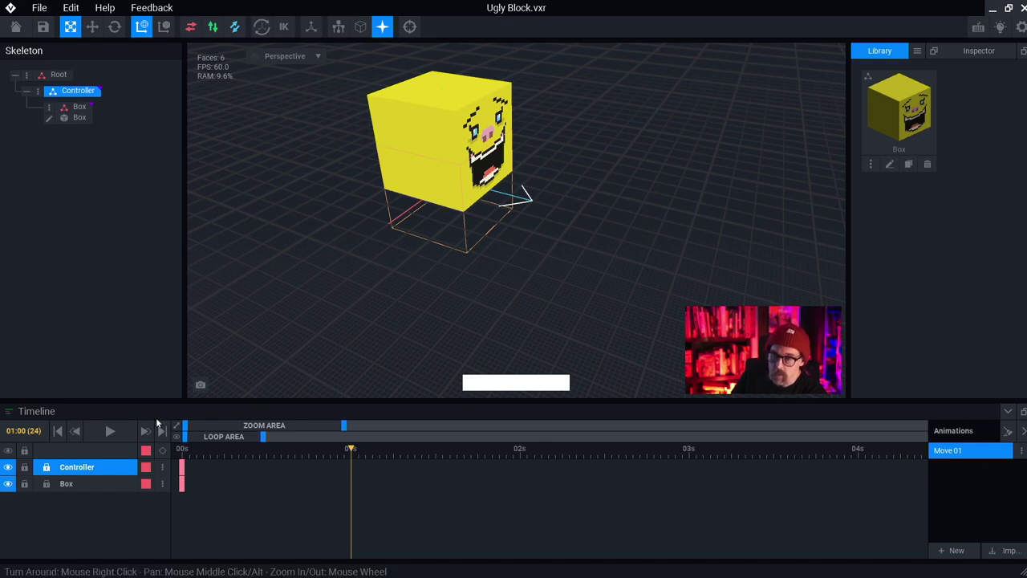
click(76, 91)
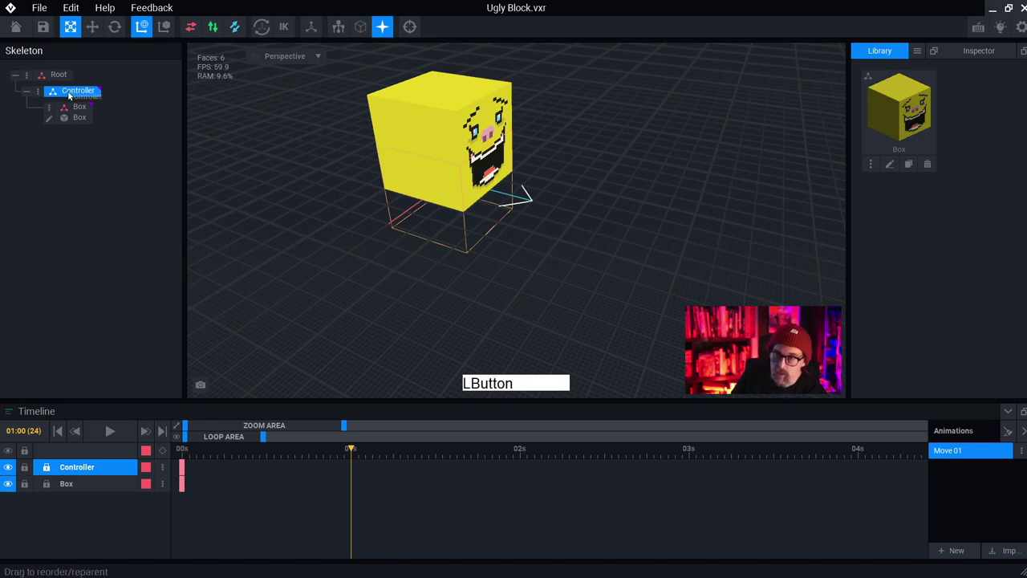
click(161, 452)
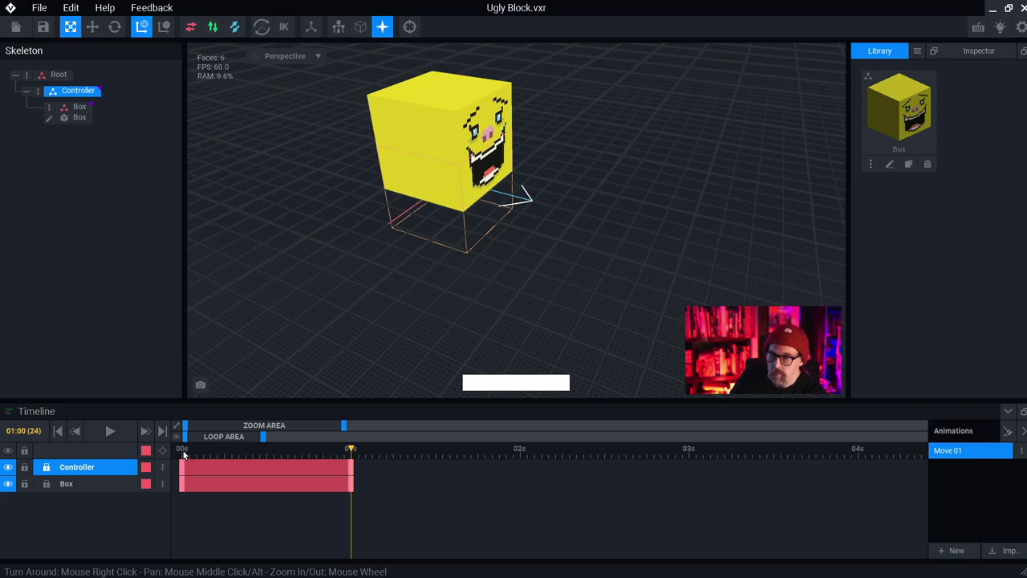
Step: Set the current time to frame 12, halfway between the two keyframes, and select the Box node
drag(354, 450, 379, 449)
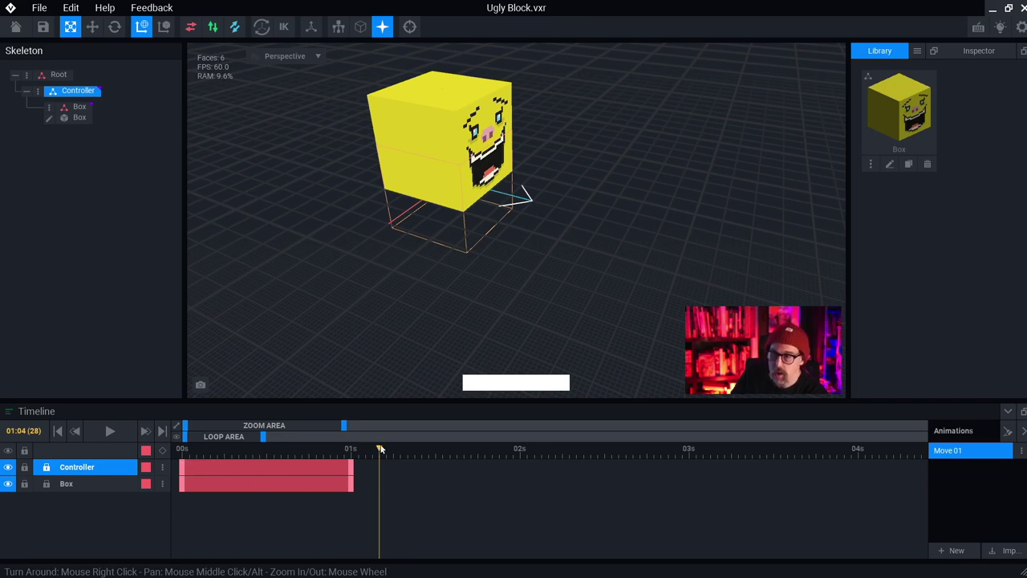
drag(380, 451, 268, 460)
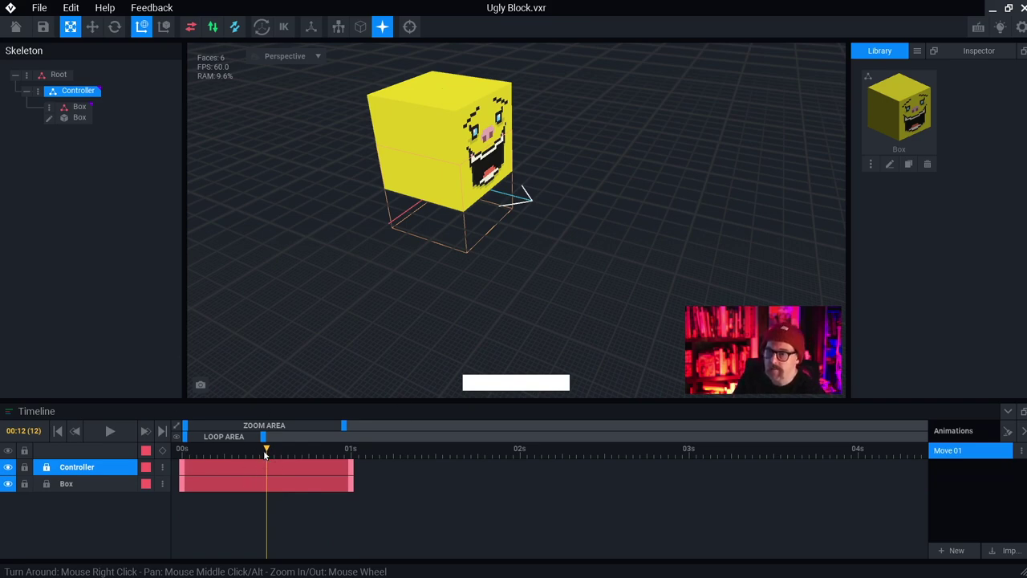
click(406, 106)
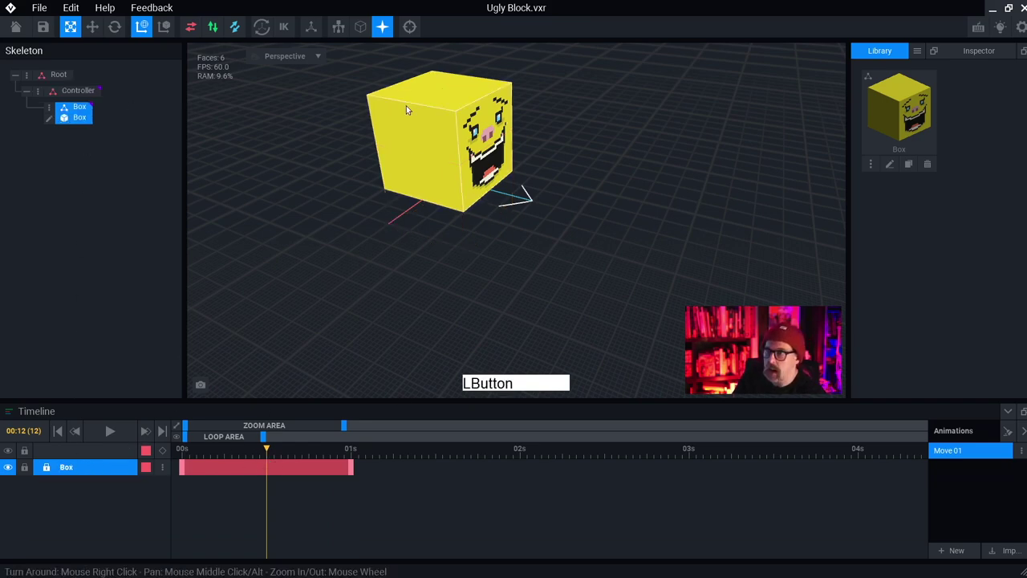
Step: Try moving the Box vertically and along its red axis at frame 12, and undo the moves
click(93, 27)
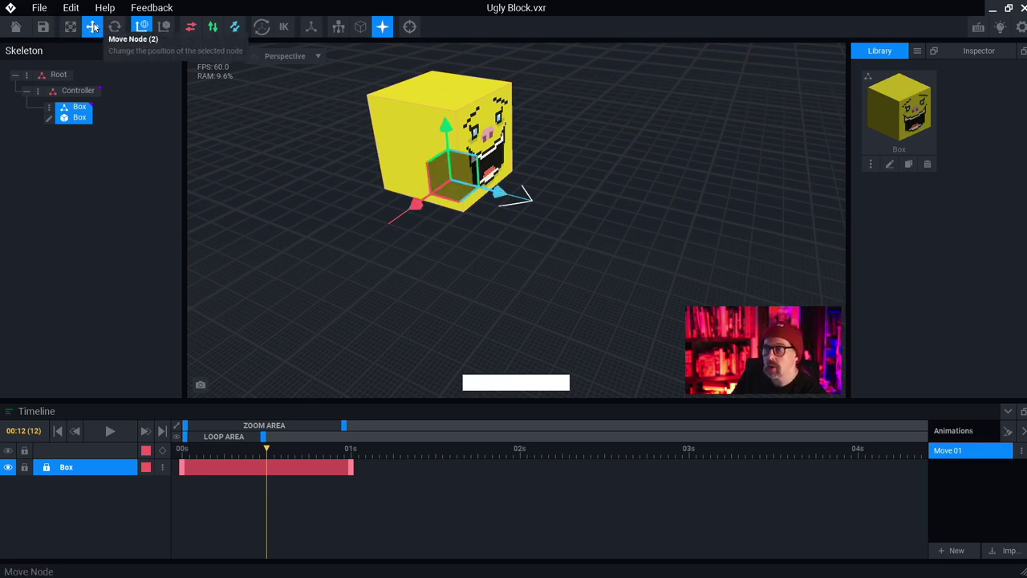
drag(445, 125, 461, 204)
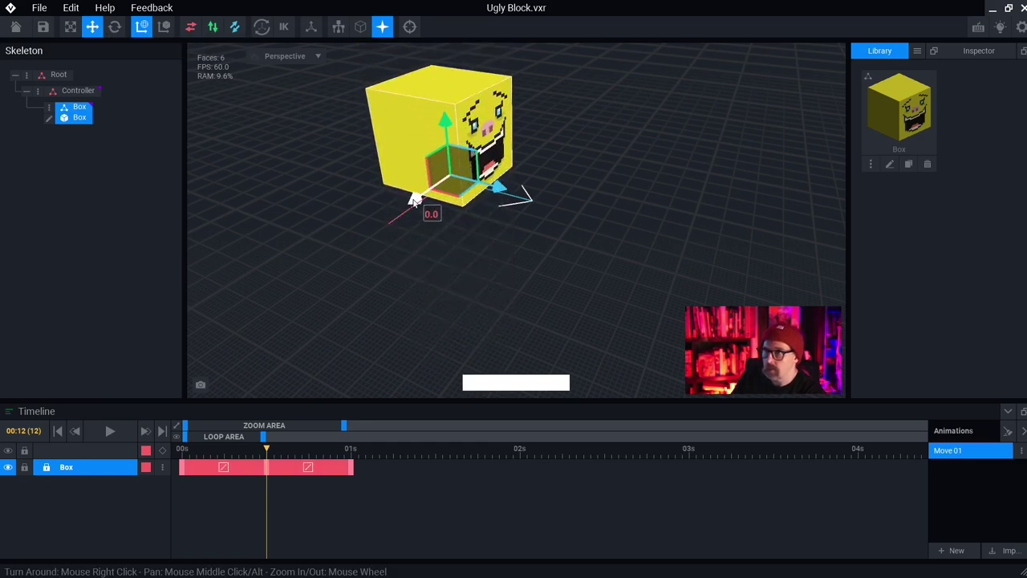
right_drag(433, 184, 493, 182)
mouse_move(493, 181)
mouse_down()
mouse_move(564, 200)
mouse_move(512, 188)
mouse_up()
key(ctrl+z)
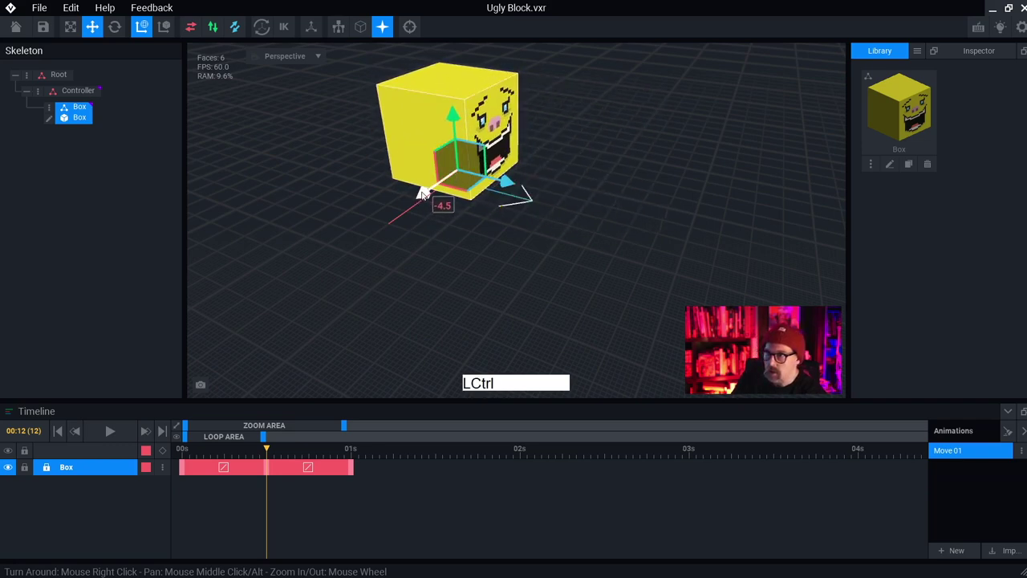
key(ctrl+z)
key(ctrl+z)
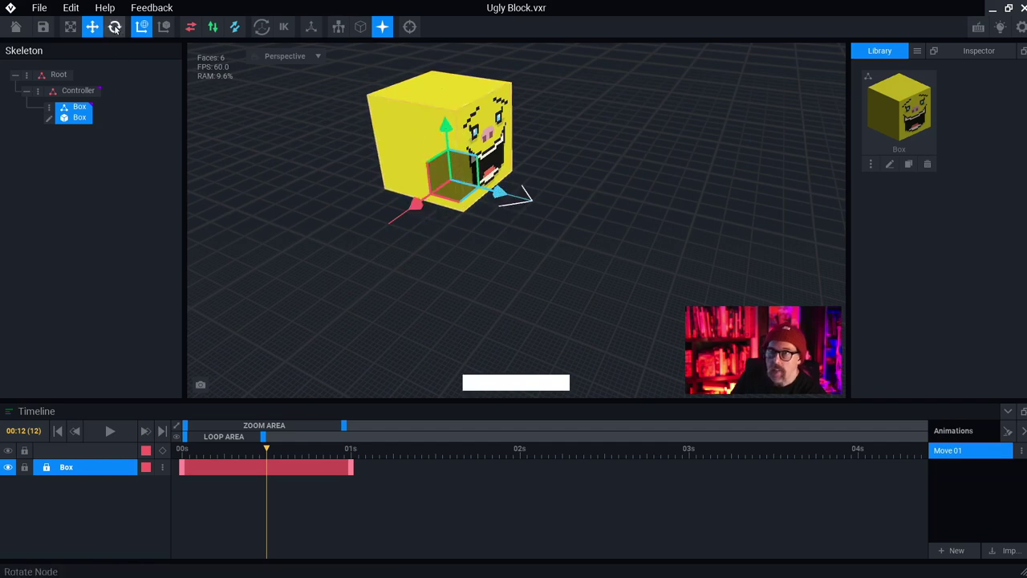
Step: Try rotating the Box around its axes at frame 12, and undo the rotations
click(114, 27)
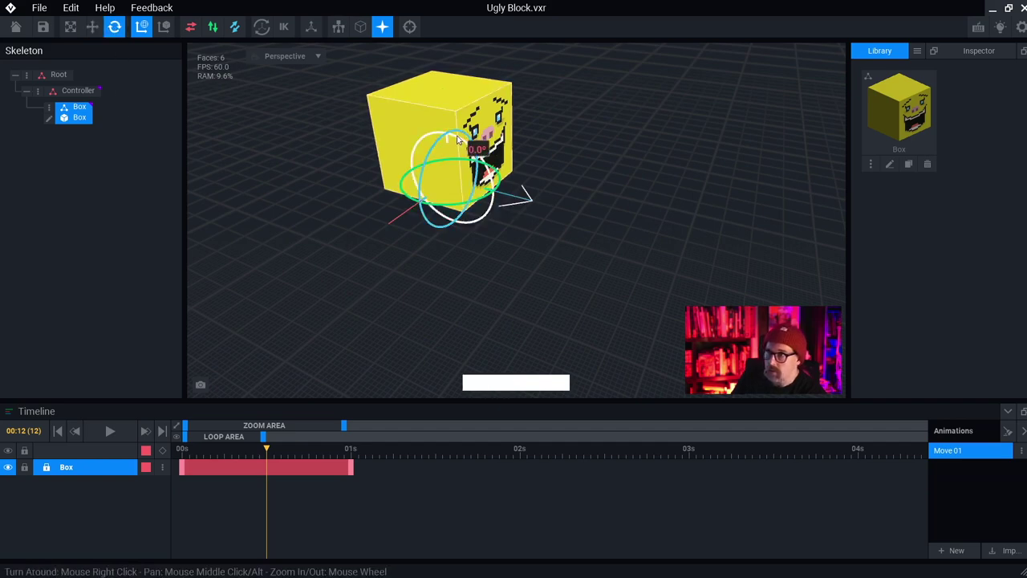
drag(475, 159, 474, 122)
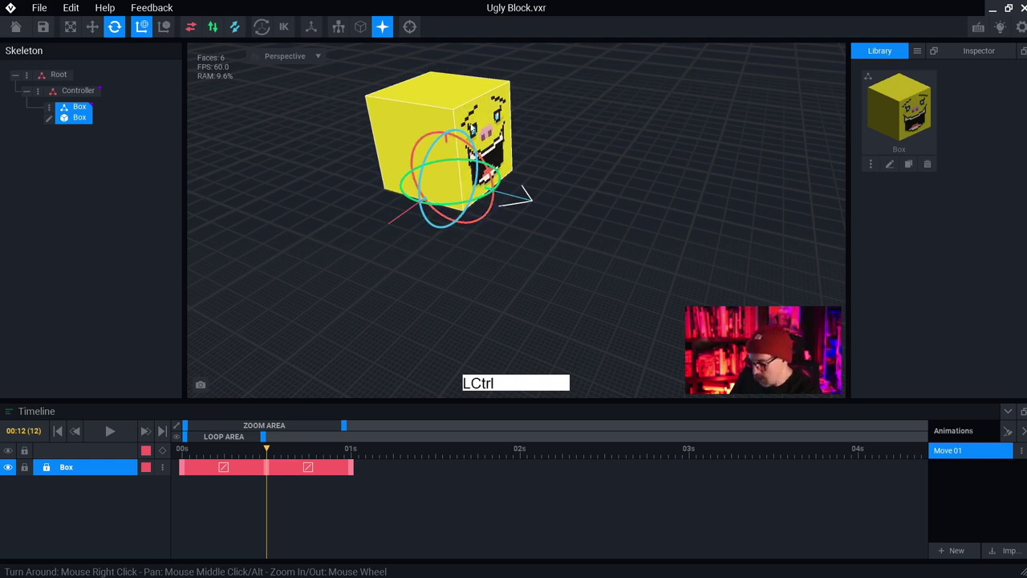
key(ctrl+z)
mouse_move(449, 203)
mouse_down()
mouse_move(465, 216)
mouse_move(569, 160)
mouse_move(435, 31)
mouse_move(485, 187)
mouse_move(482, 80)
mouse_move(358, 160)
mouse_move(494, 192)
mouse_move(447, 77)
mouse_move(348, 158)
mouse_move(485, 189)
mouse_move(441, 97)
mouse_move(411, 181)
mouse_move(505, 183)
mouse_move(453, 202)
mouse_up()
key(ctrl+z)
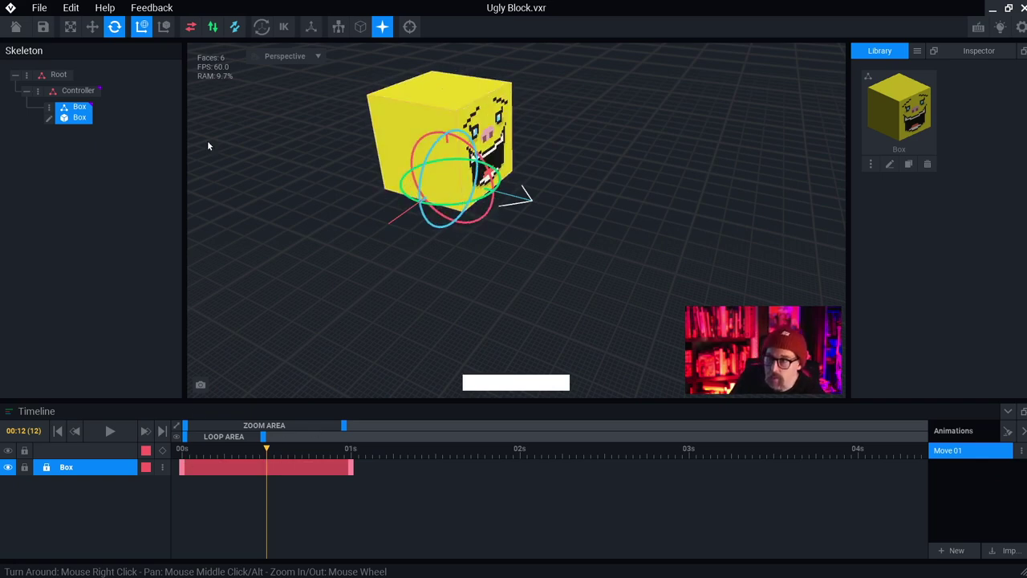
Step: Move the Box forward along its blue axis to 32.0 at frame 12
click(93, 26)
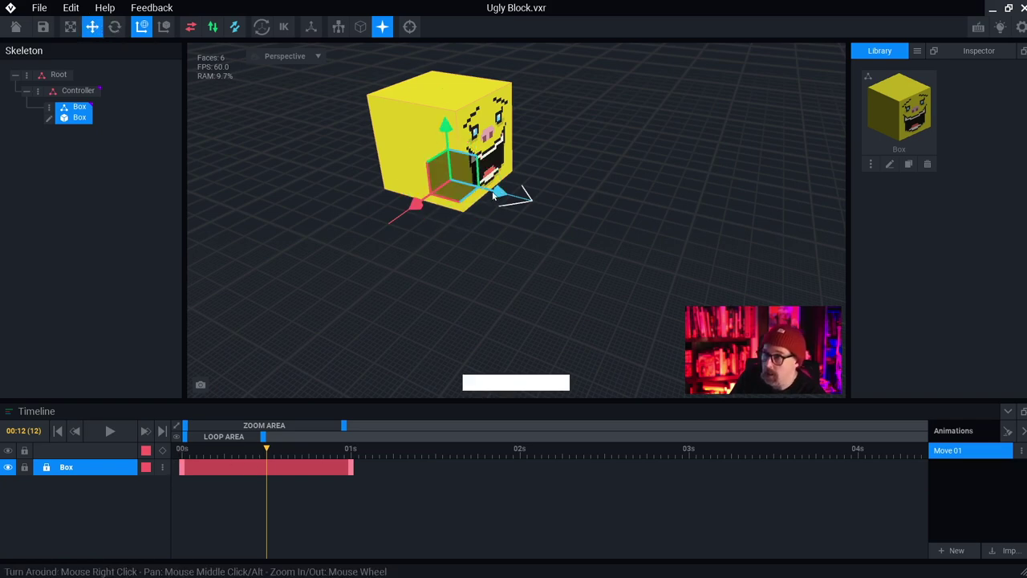
drag(493, 195, 585, 231)
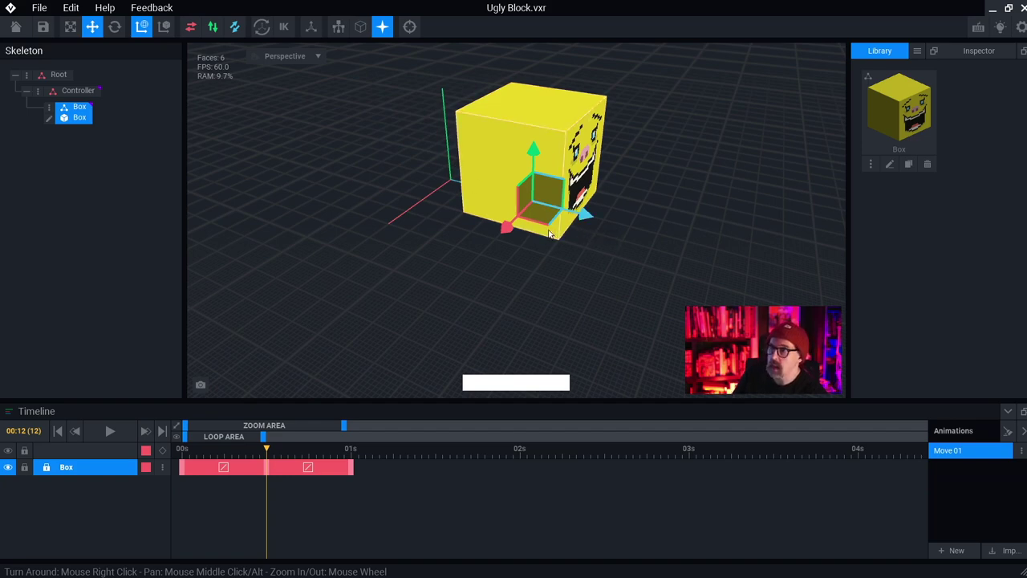
click(579, 218)
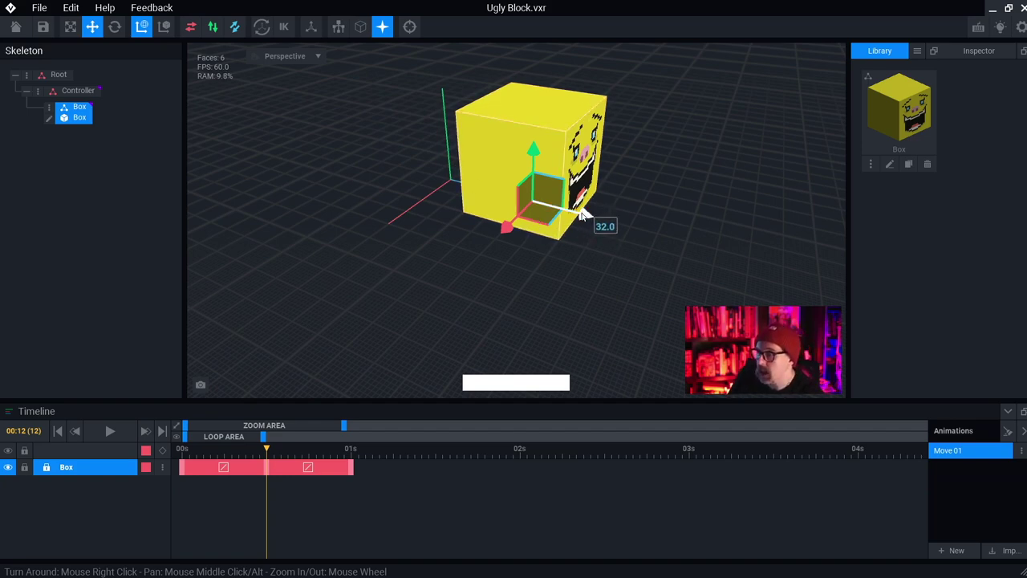
drag(556, 197, 600, 221)
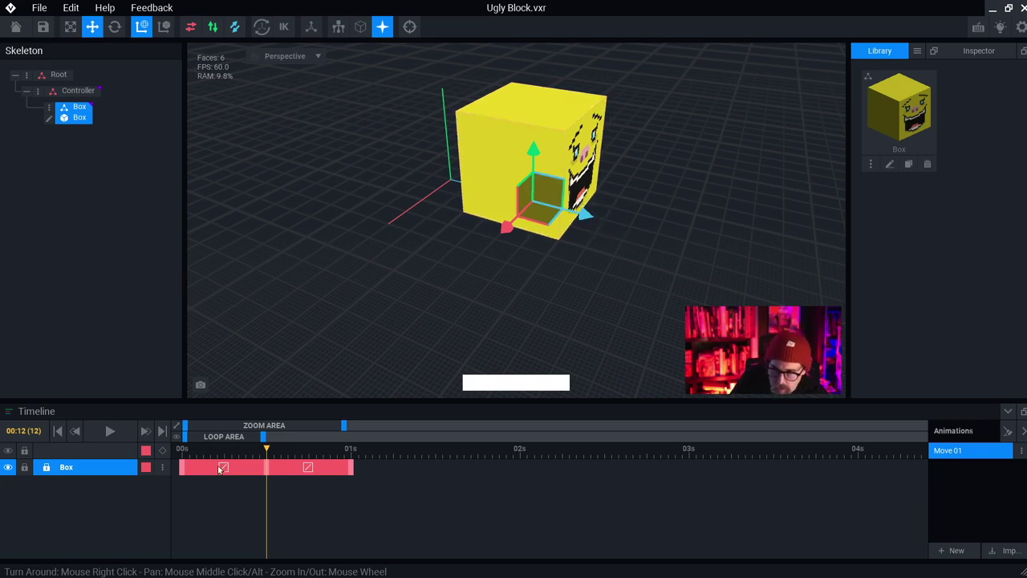
Step: Play the Move 01 animation from frame 0 to preview the Box's forward and backward motion
click(267, 469)
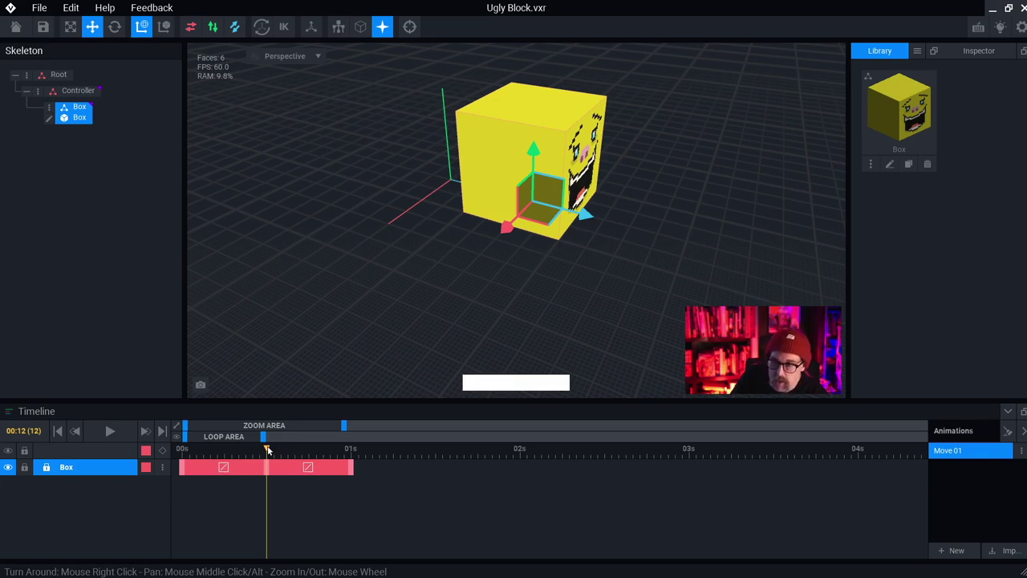
drag(267, 451, 176, 472)
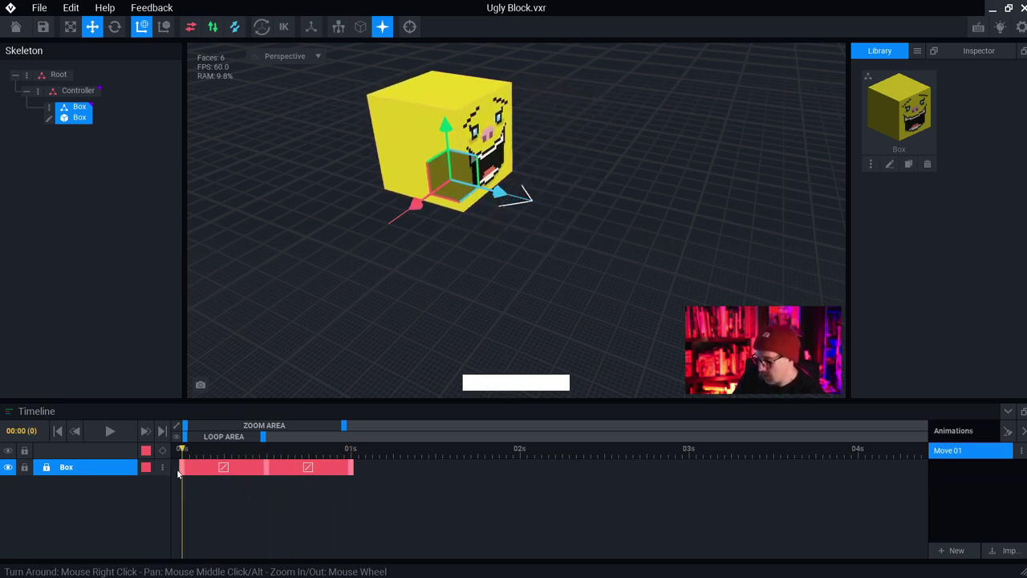
key(space)
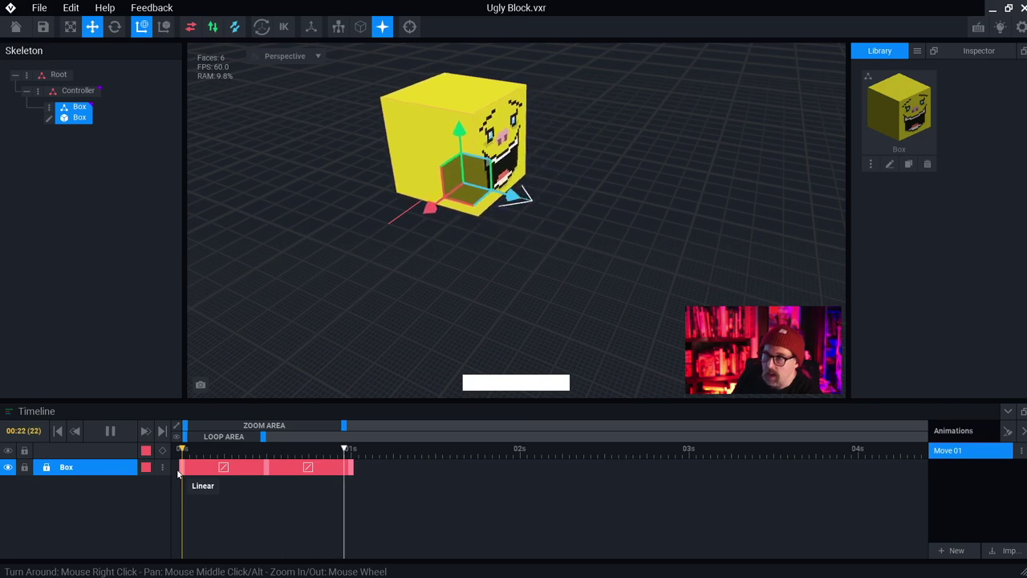
key(w)
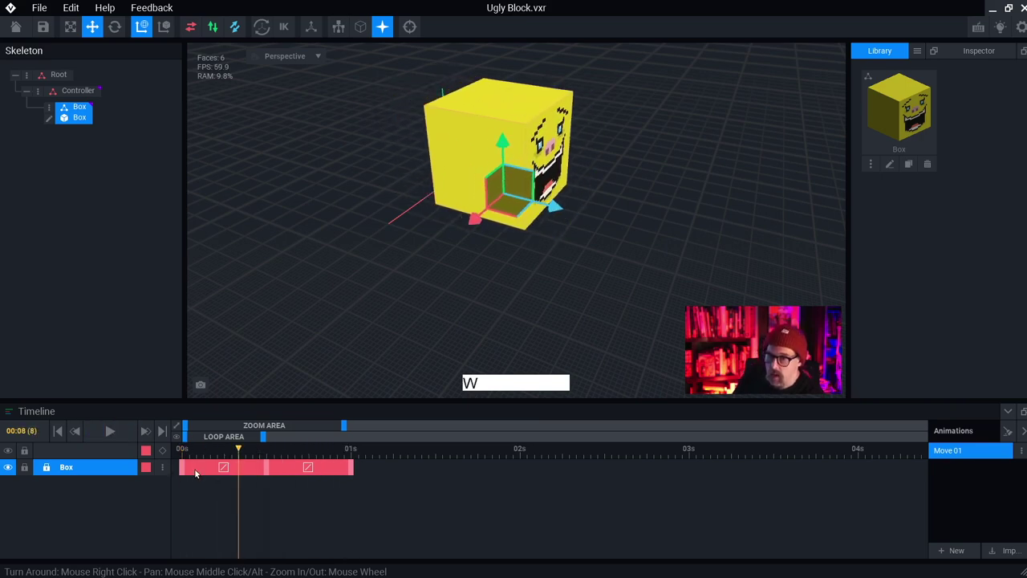
Step: Return to frame 12 and tilt the Box backward around its red axis to about 338°
drag(238, 453, 266, 454)
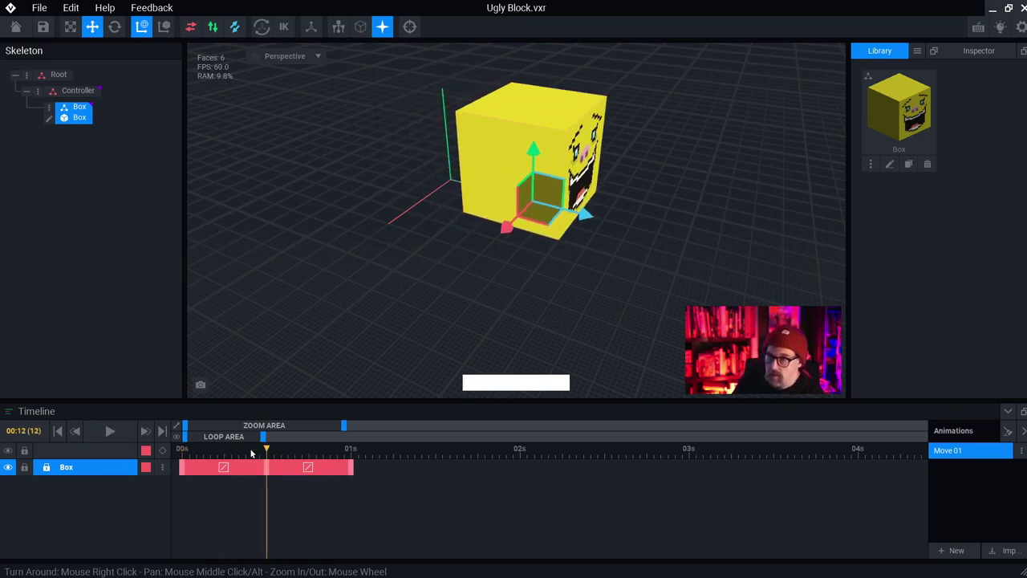
click(113, 29)
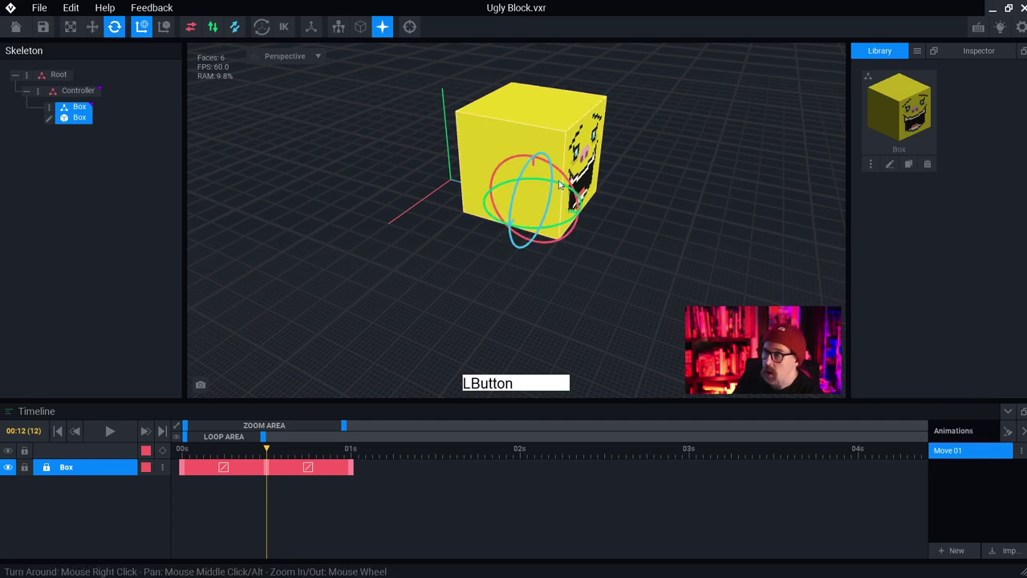
drag(560, 184, 555, 164)
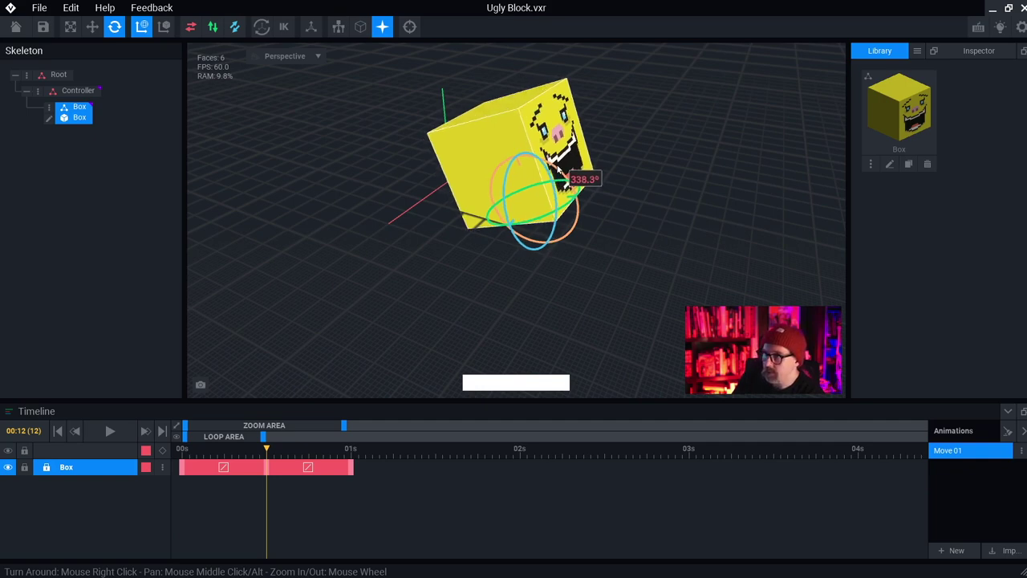
drag(559, 169, 550, 251)
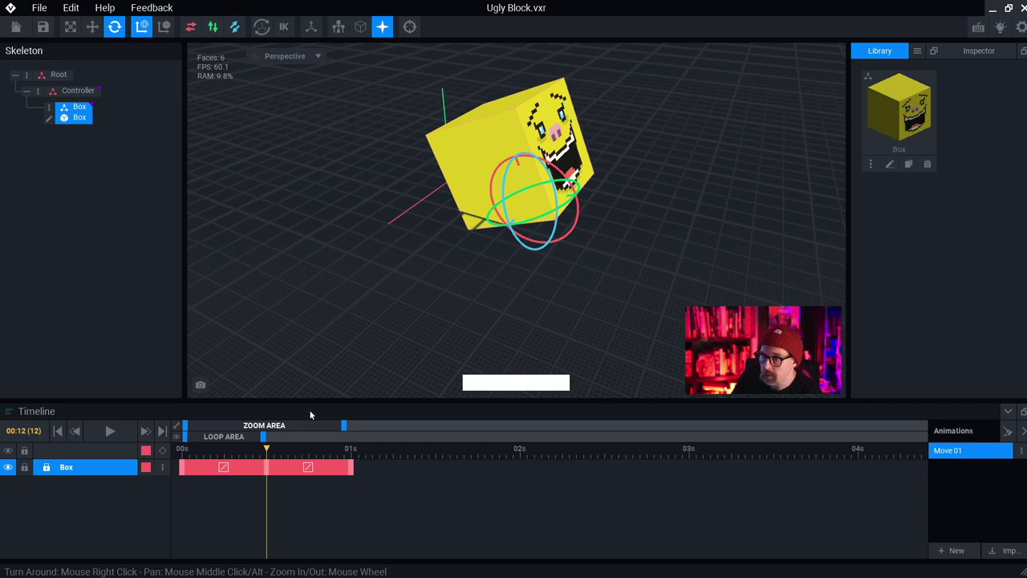
Step: Examine the tilted Box at frame 12 from the side and from below the floor grid to check where it cuts through
right_drag(476, 302, 477, 296)
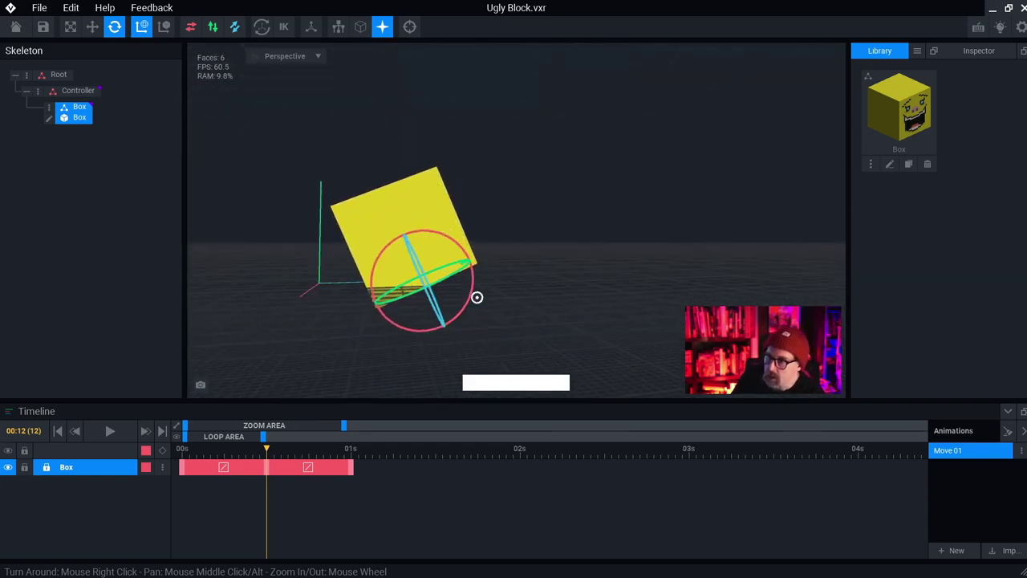
right_drag(358, 310, 337, 344)
middle_drag(337, 344, 354, 358)
middle_drag(508, 320, 508, 333)
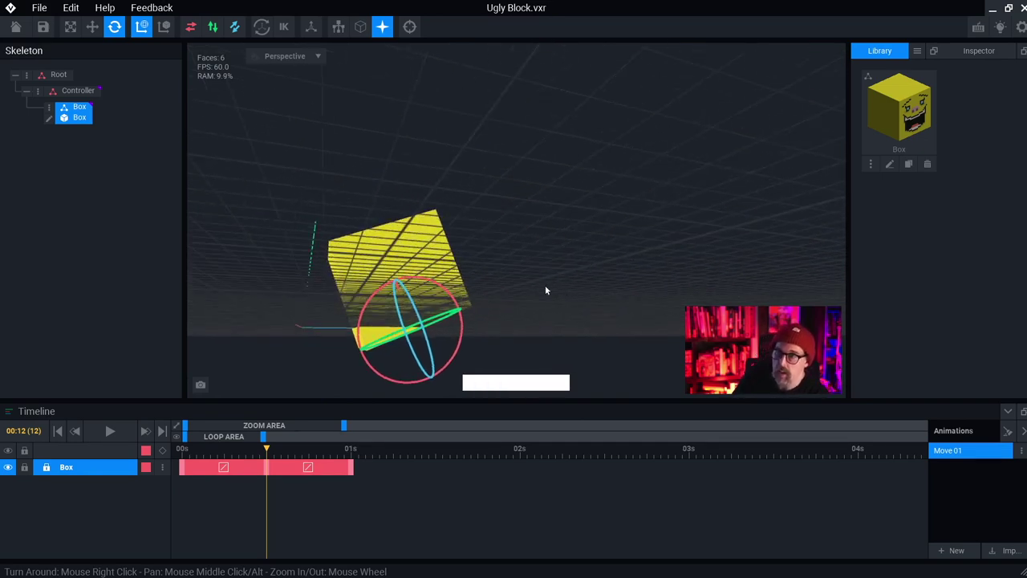
right_drag(534, 259, 534, 260)
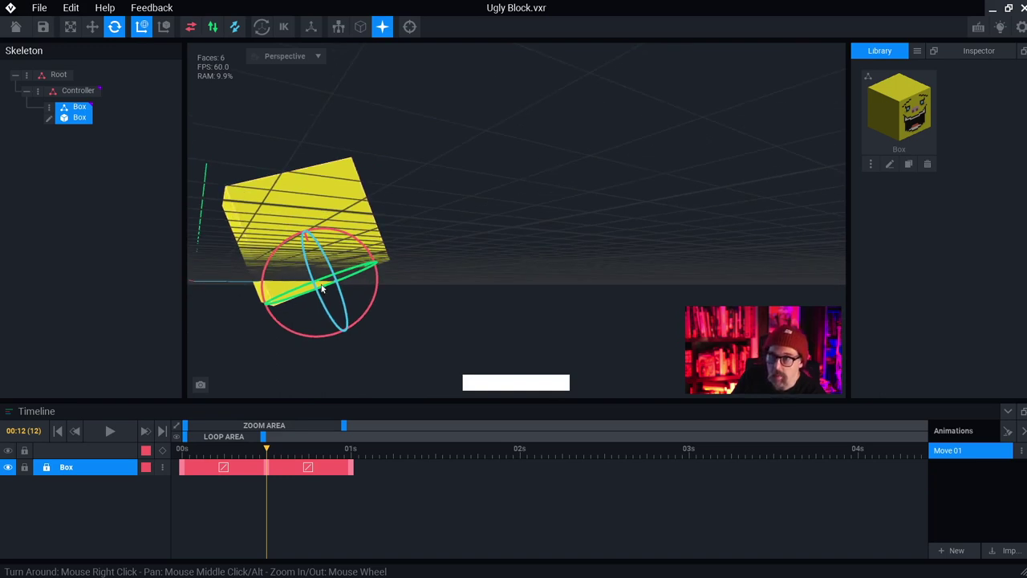
right_drag(603, 278, 613, 265)
middle_drag(612, 266, 612, 265)
middle_drag(440, 293, 440, 293)
right_drag(616, 268, 616, 268)
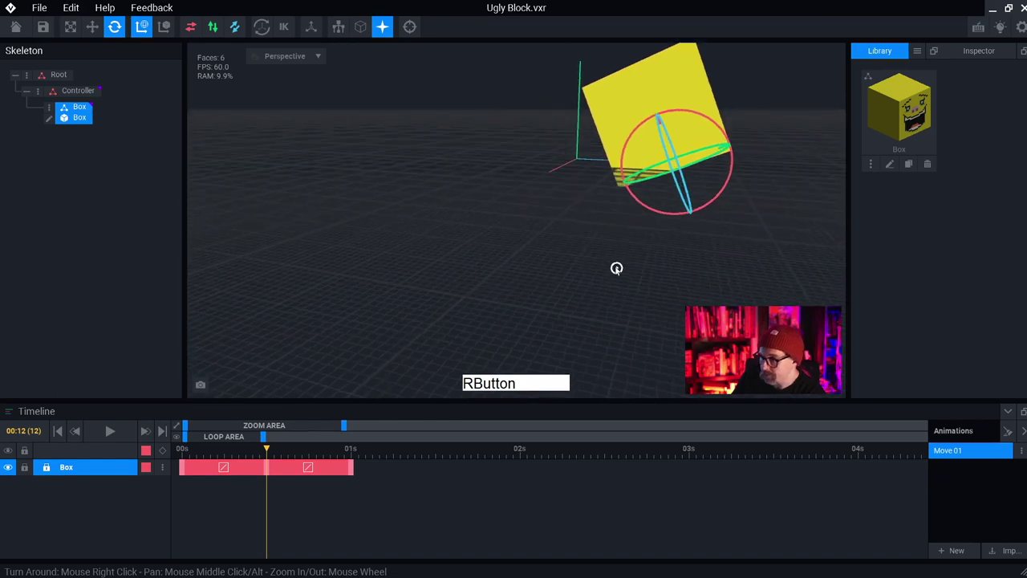
middle_drag(622, 241, 545, 278)
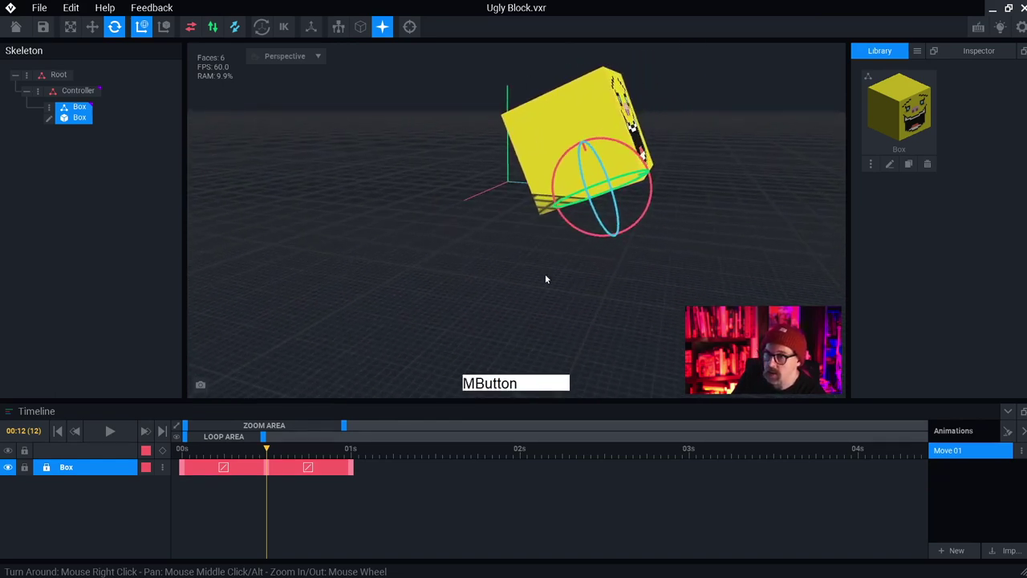
Step: Move the tilted Box forward along its blue axis and up along its green axis at frame 12 until its lower edge rests on the floor
click(93, 26)
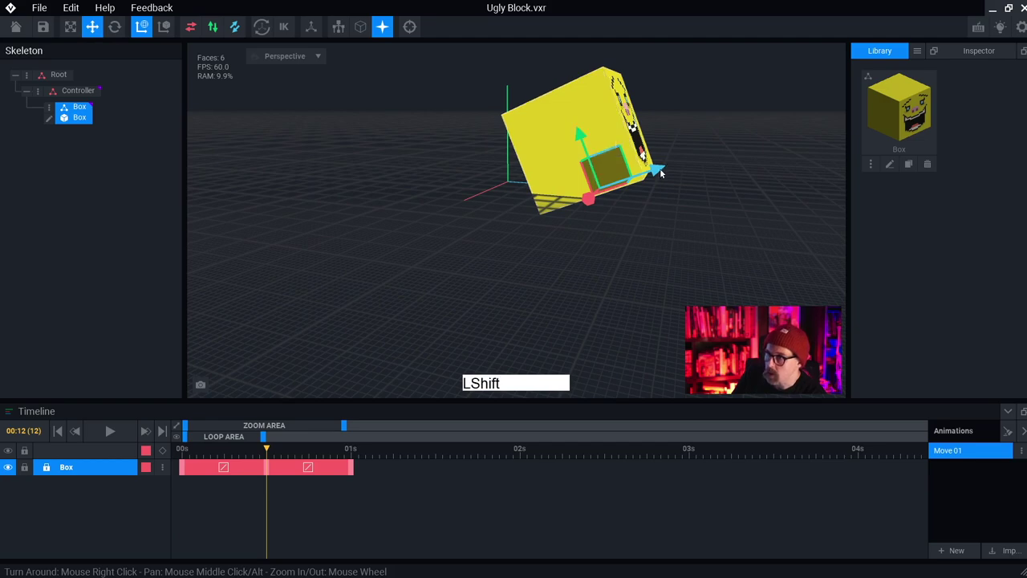
shift+drag(661, 173, 700, 167)
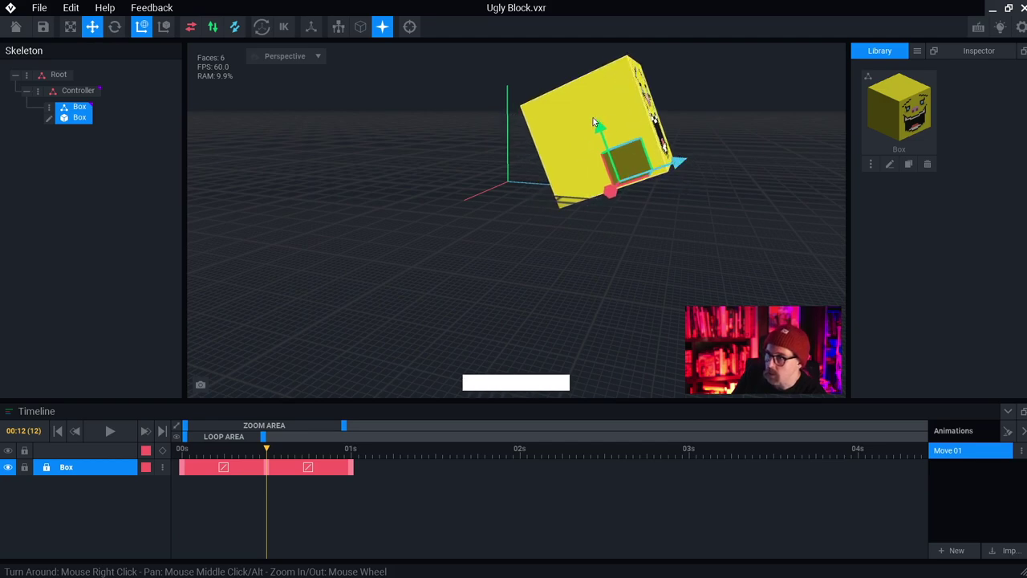
shift+drag(600, 126, 596, 111)
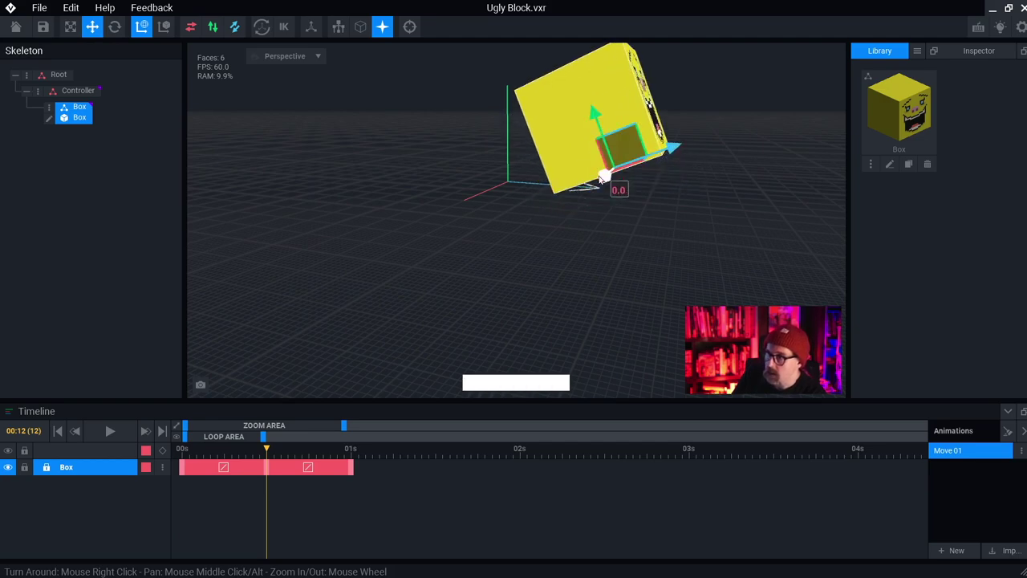
right_drag(577, 205, 575, 199)
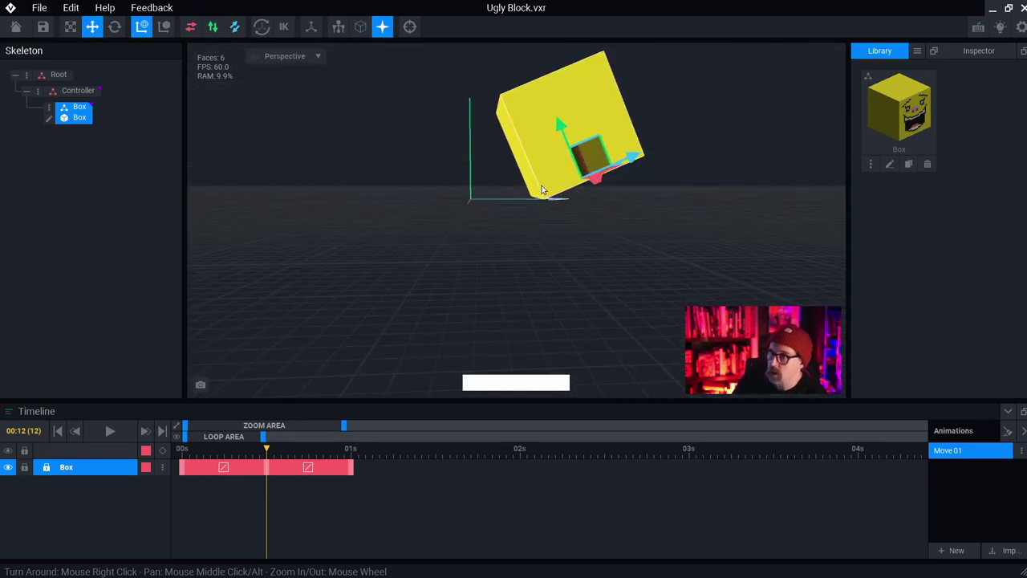
Step: Play the Move 01 animation from frame 0 and watch the Box's tilting motion from the side and the front
drag(266, 451, 181, 462)
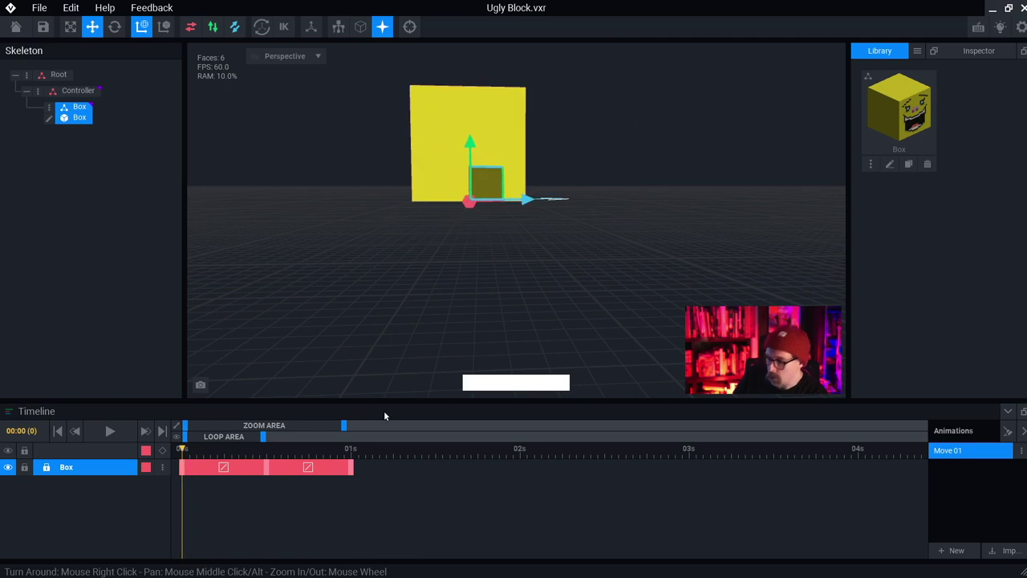
key(space)
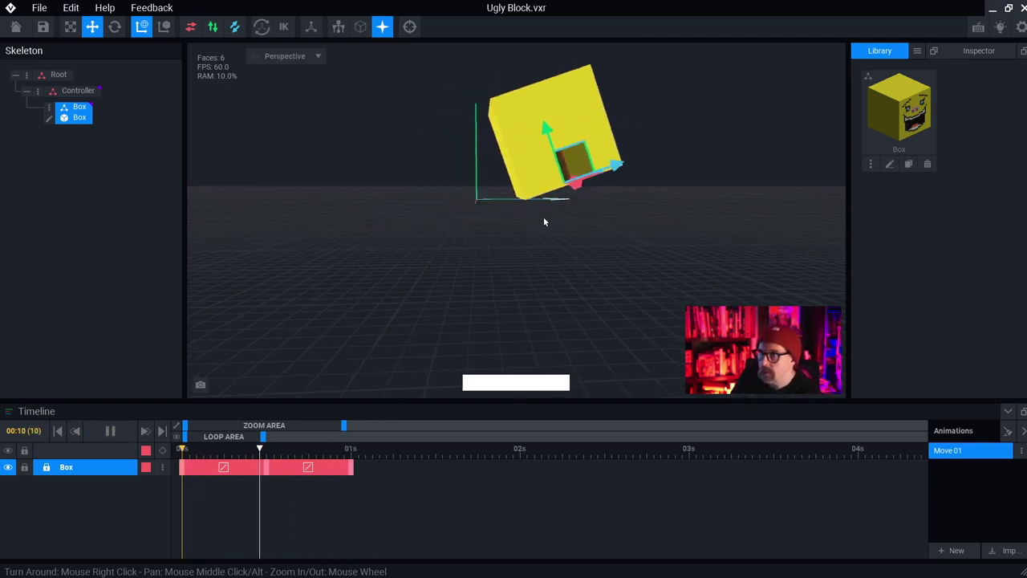
right_drag(543, 222, 543, 217)
middle_drag(702, 200, 798, 191)
middle_drag(672, 202, 593, 235)
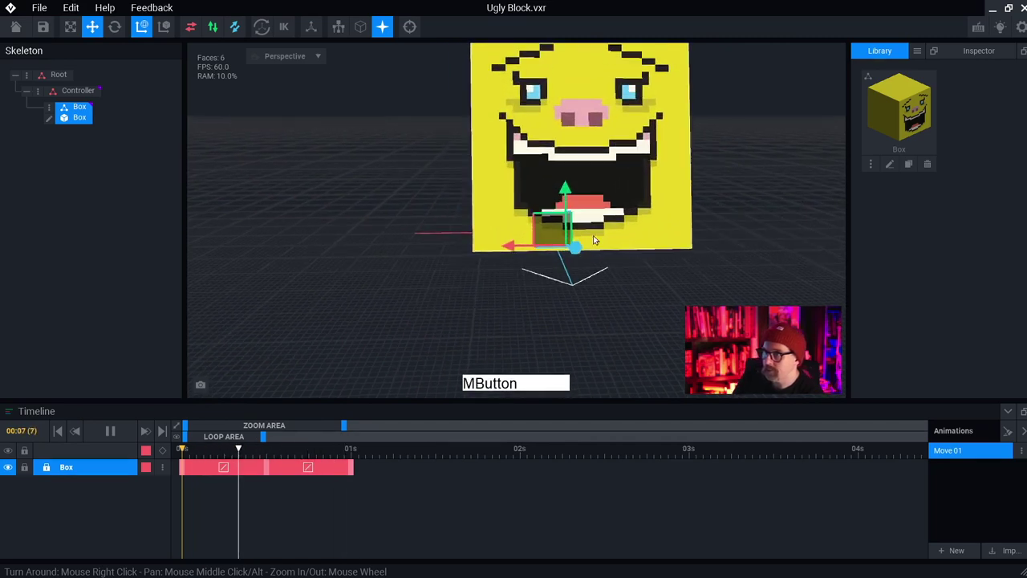
right_drag(452, 231, 447, 234)
key(w)
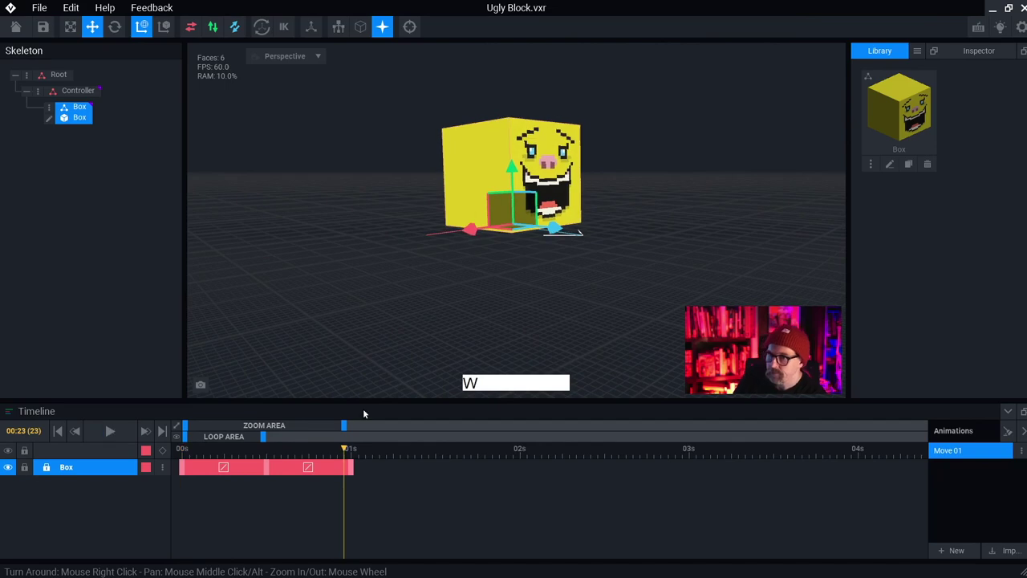
Step: Return to frame 0, reset the view, and look through the interpolation options of the Box's first keyframe segment
click(183, 449)
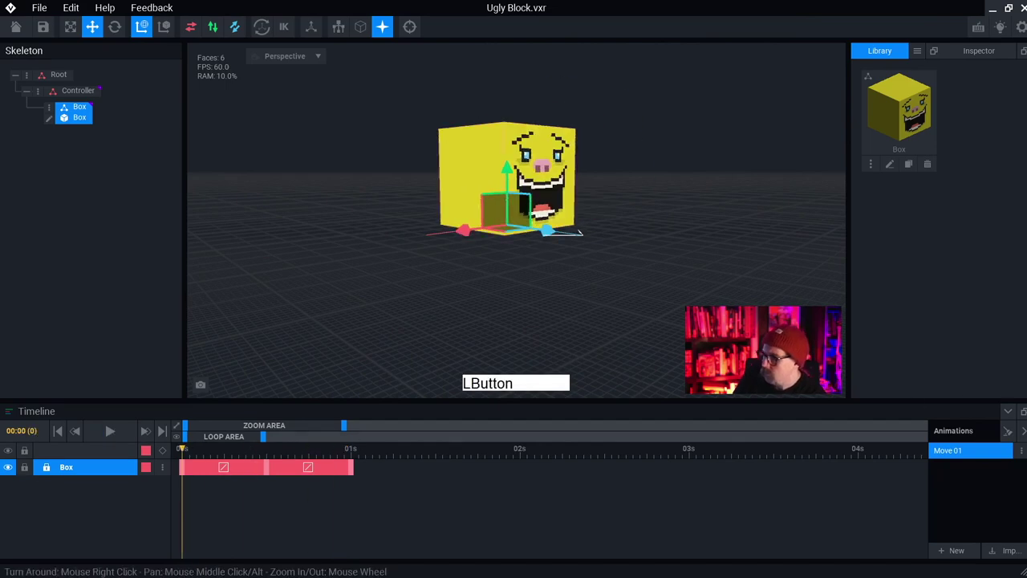
middle_drag(577, 150, 557, 173)
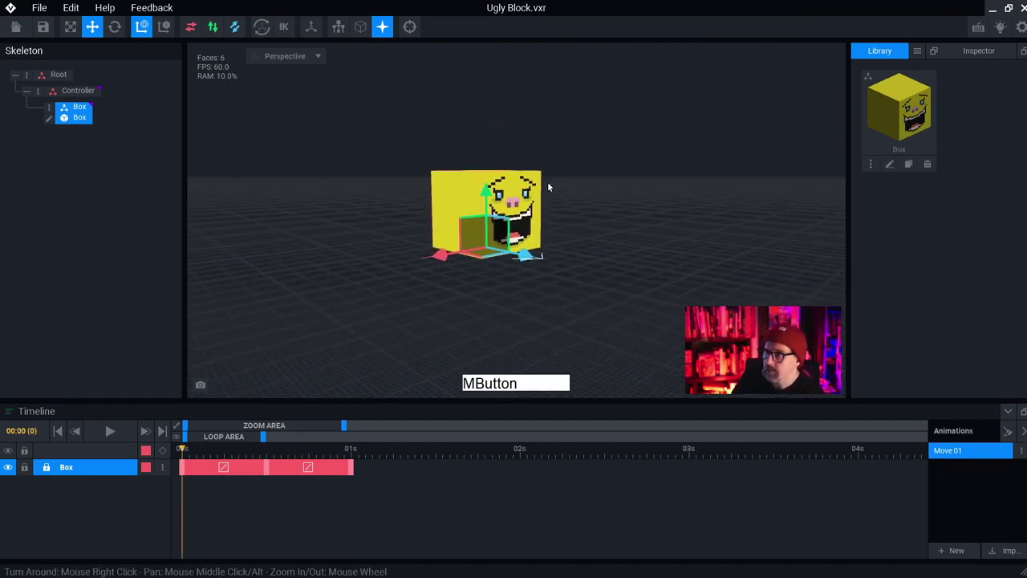
right_drag(557, 173, 549, 184)
click(410, 27)
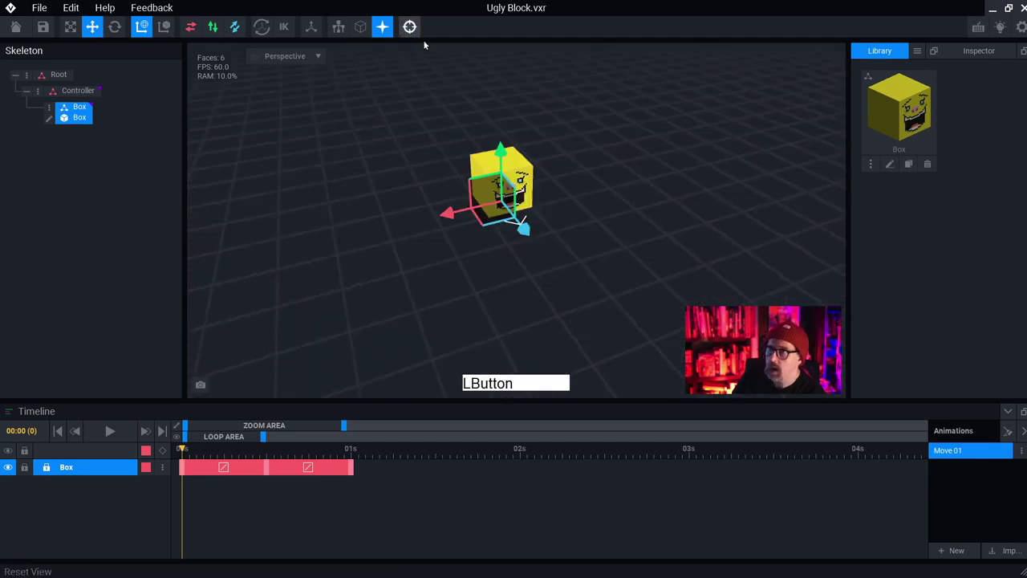
right_click(225, 473)
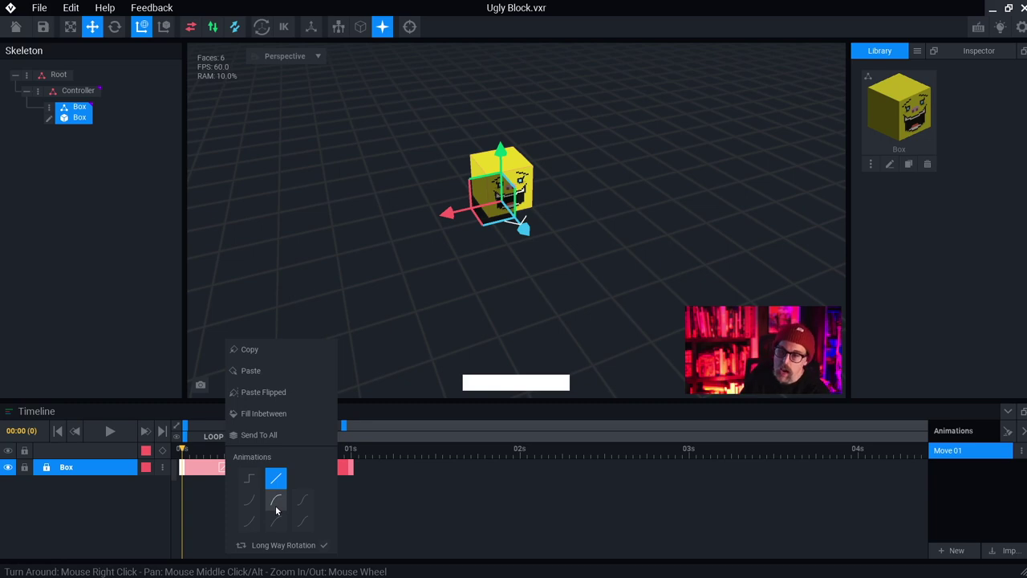
click(217, 496)
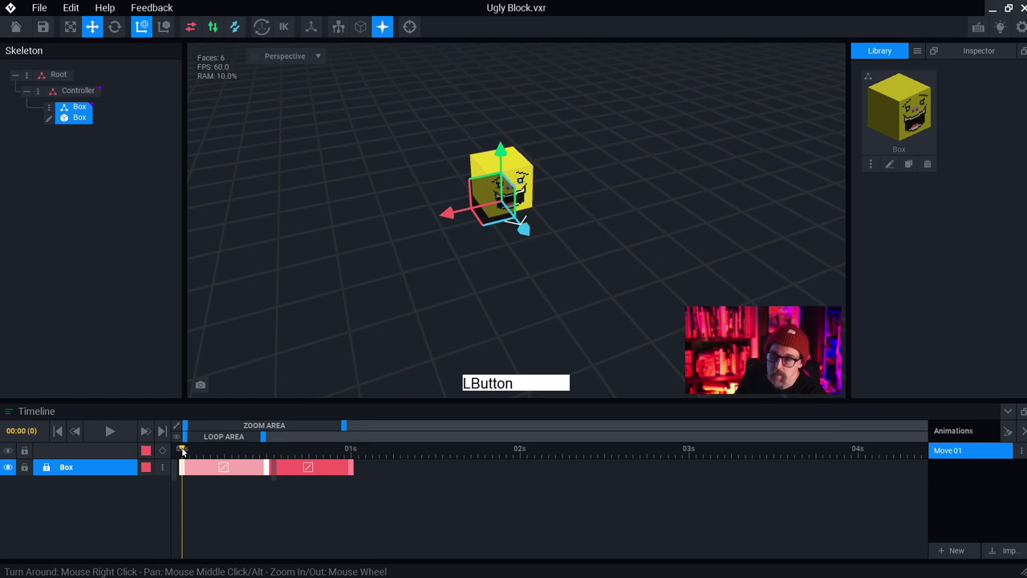
Step: Play the Move 01 animation from frame 0 to review the motion with linear interpolation
mouse_move(183, 452)
mouse_down()
mouse_move(300, 452)
mouse_move(182, 452)
mouse_up()
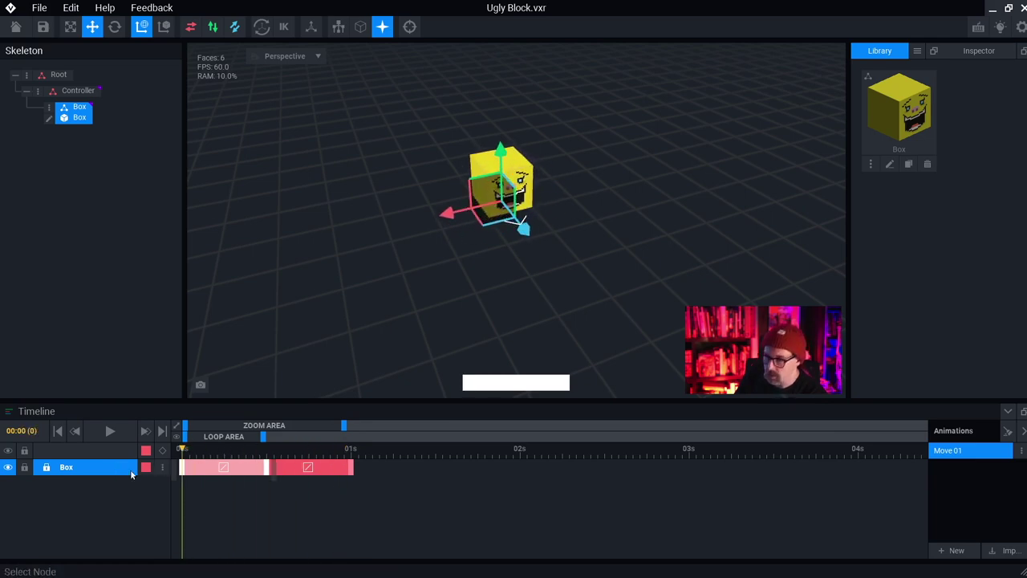
key(space)
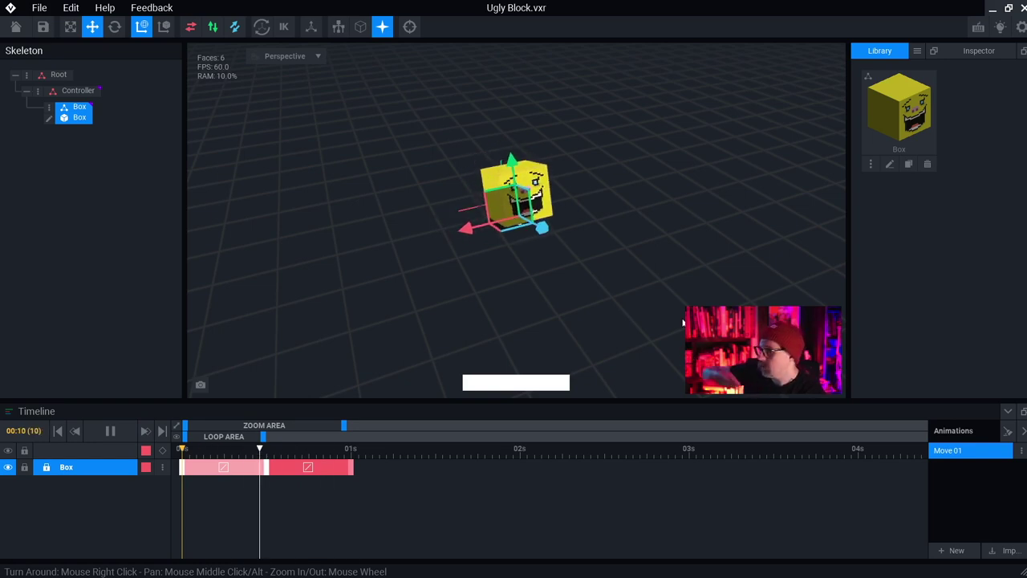
key(w)
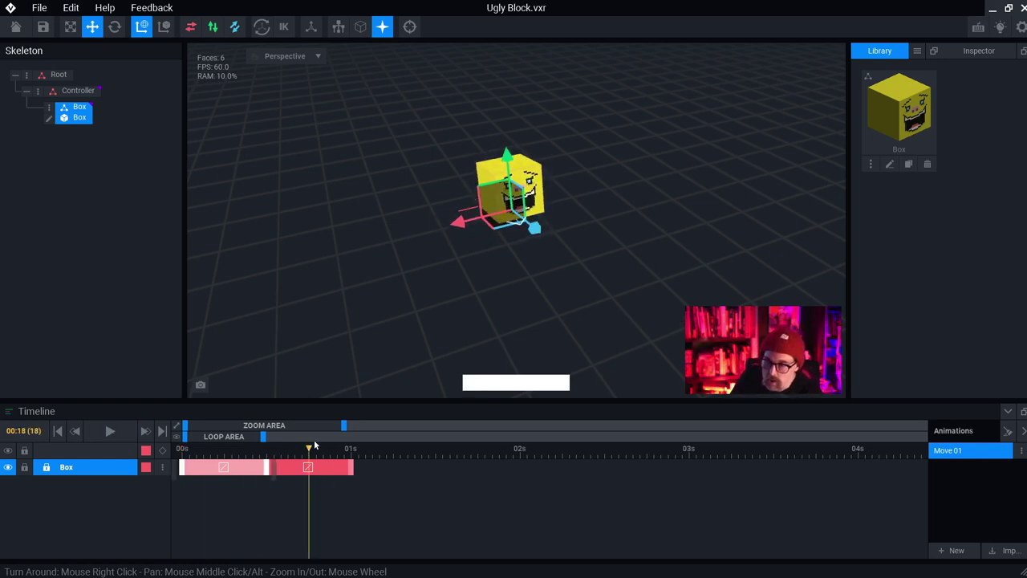
Step: Set the Box's first keyframe segment to the gentler ease-in curve and apply a curved interpolation to its second segment
drag(314, 446, 183, 450)
right_click(224, 471)
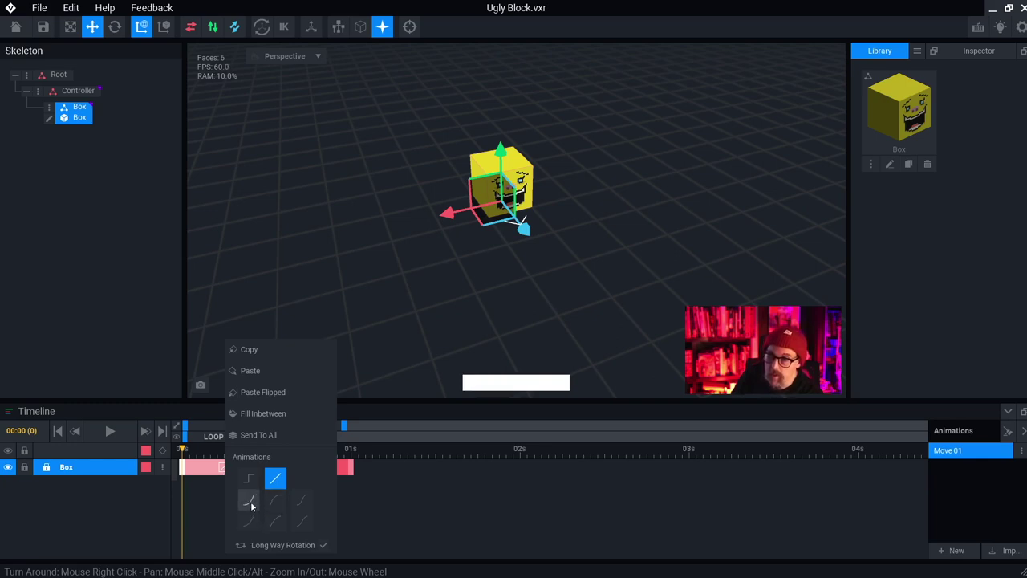
click(249, 501)
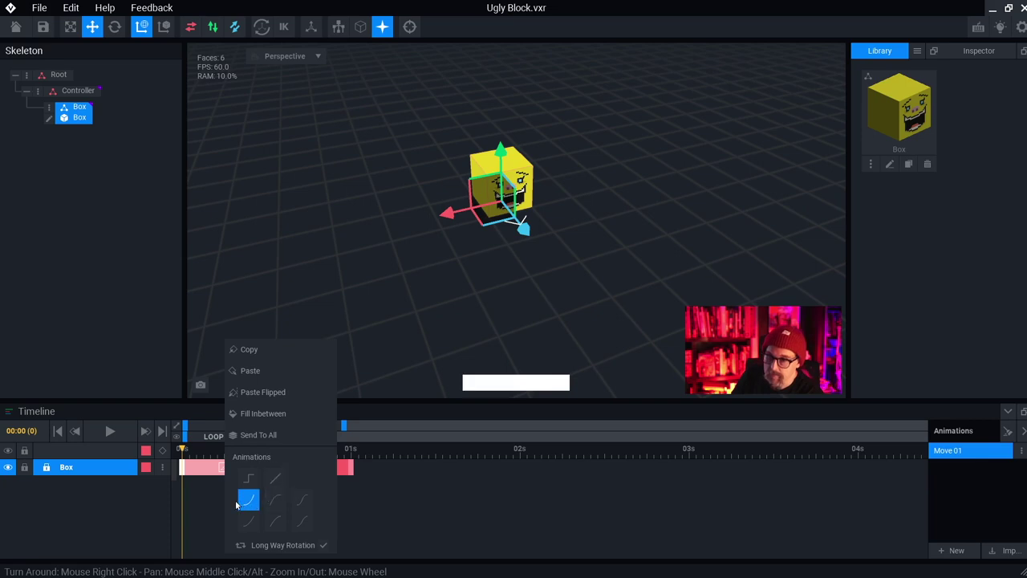
click(210, 487)
right_click(310, 471)
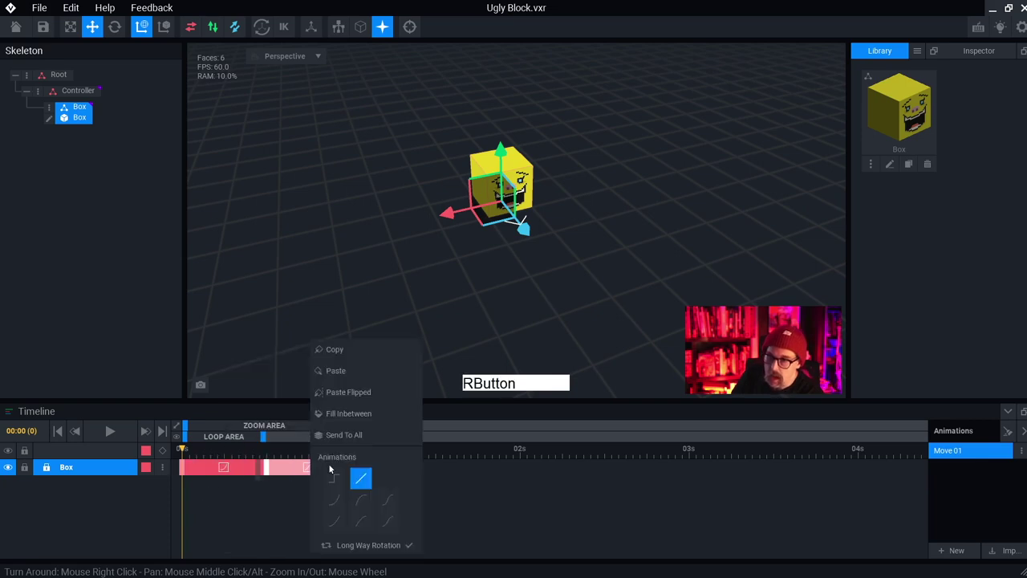
click(510, 500)
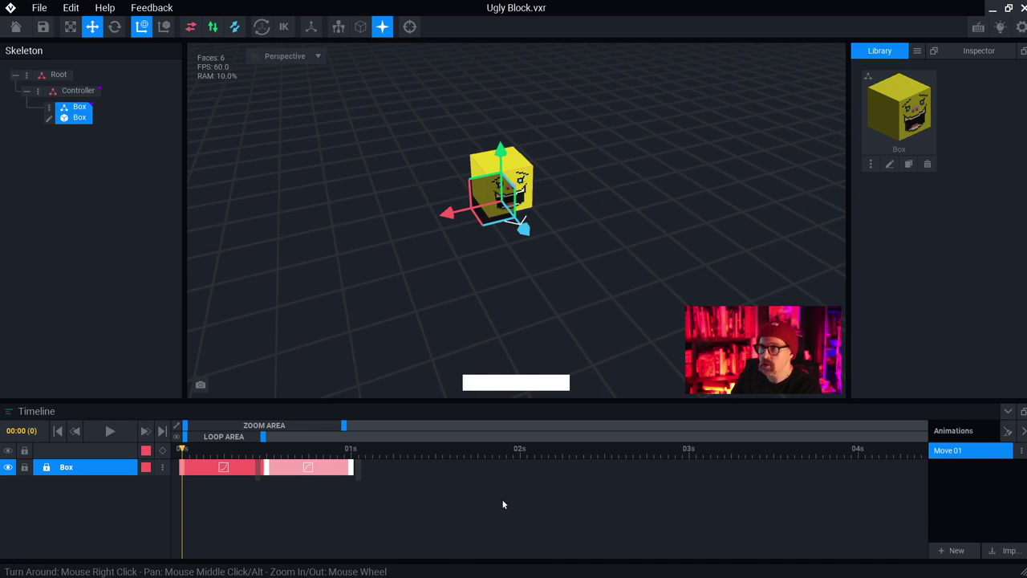
Step: Deselect the Box and play the Move 01 animation with the eased segments, watching it up close and from the side
click(632, 197)
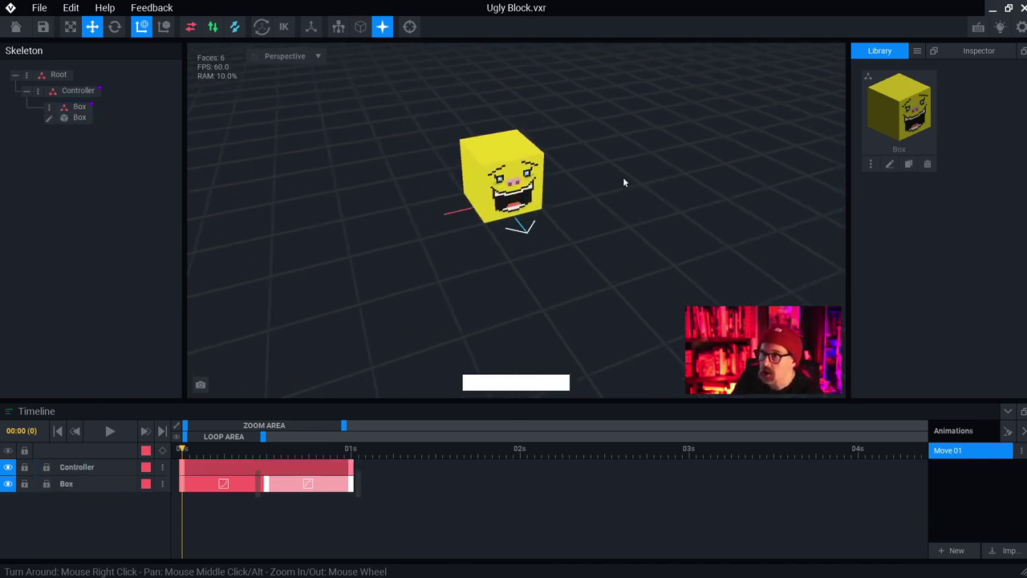
key(space)
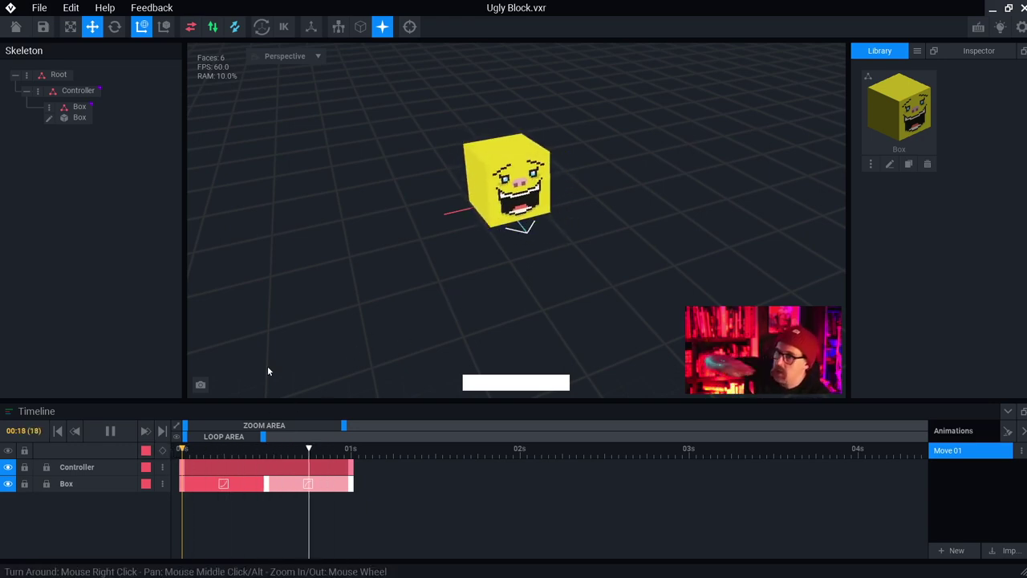
key(space)
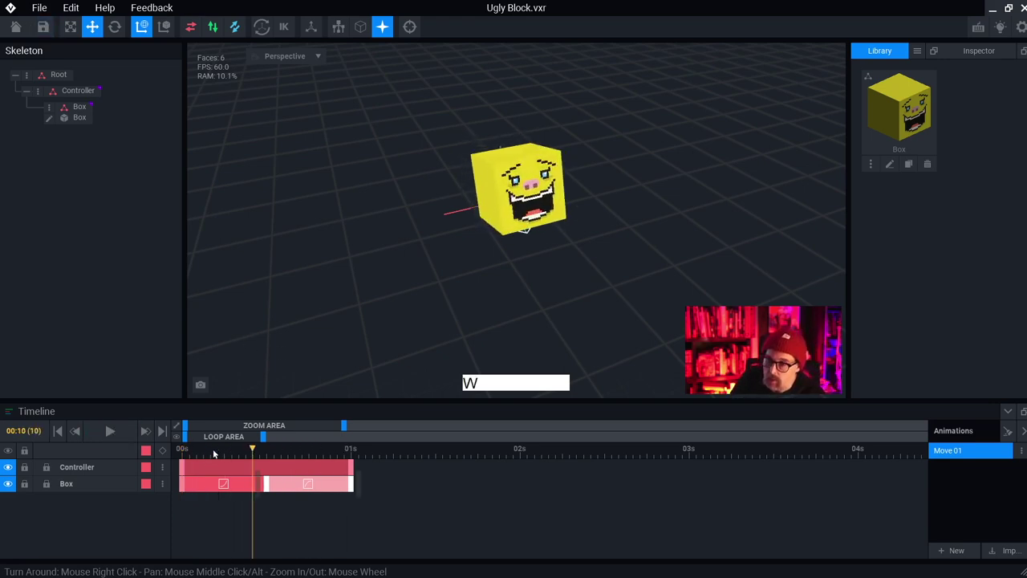
drag(253, 451, 347, 463)
key(space)
scroll(650, 233, up, 3)
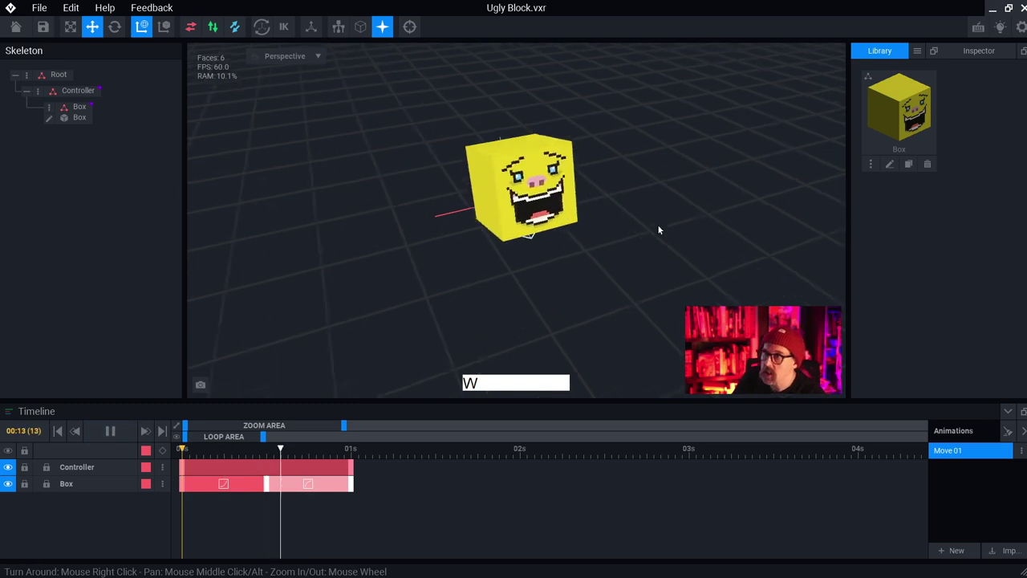
right_drag(596, 287, 597, 287)
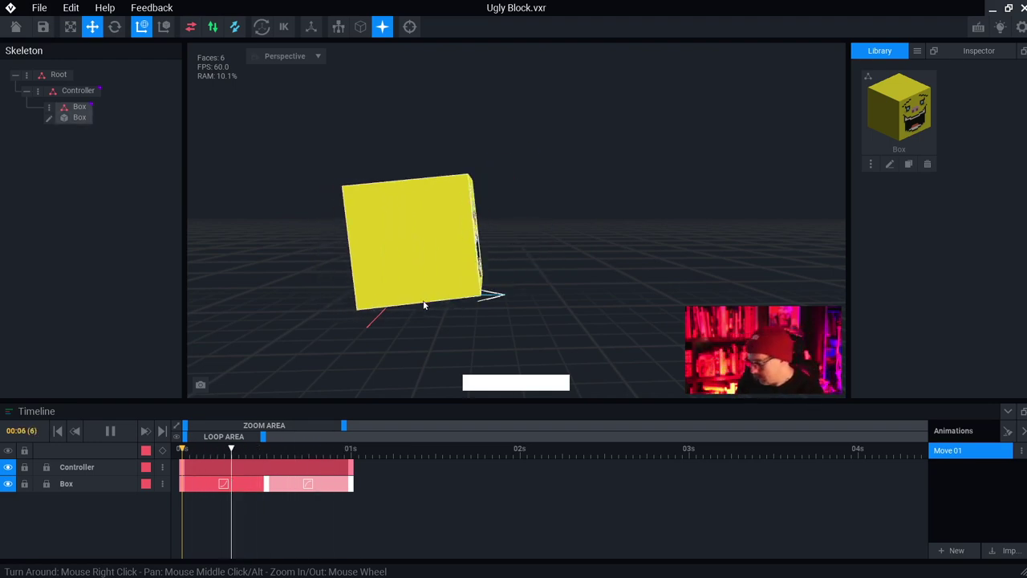
key(space)
key(w)
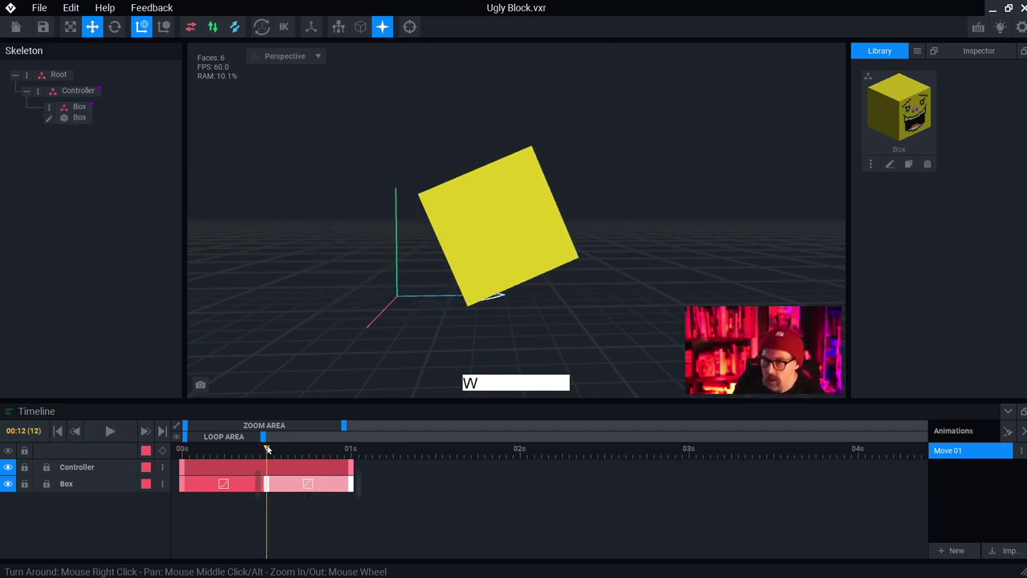
Step: From frame 0, set both Box keyframe segments to the steeper S-shaped ease-in-out curve and play the animation
click(162, 452)
right_click(229, 485)
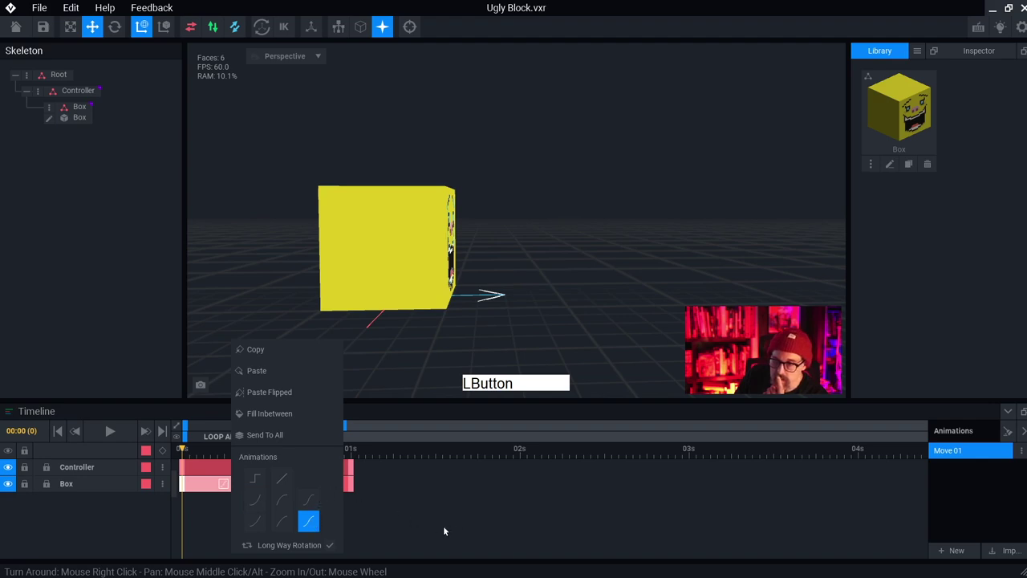
right_click(306, 483)
click(386, 521)
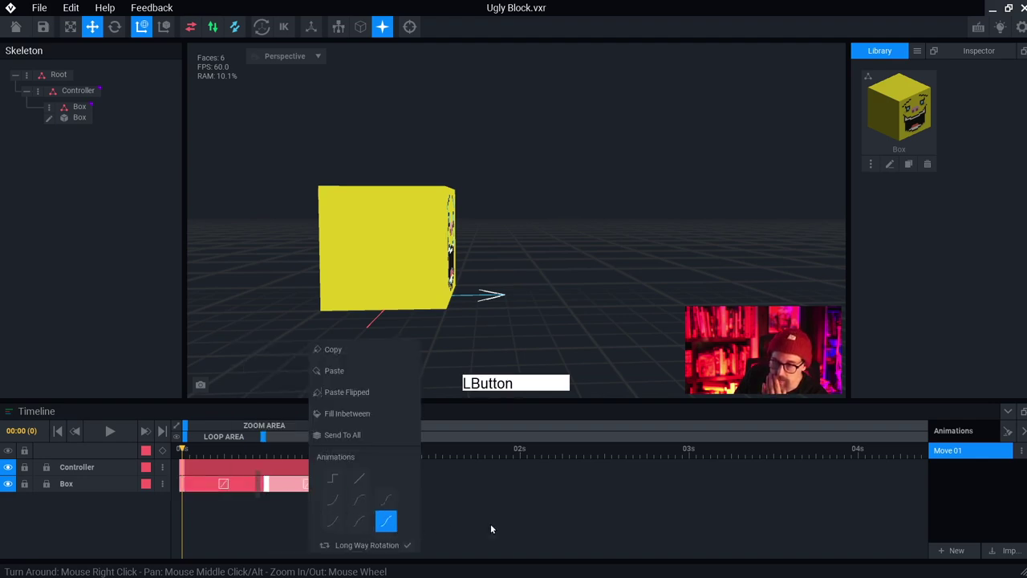
click(522, 527)
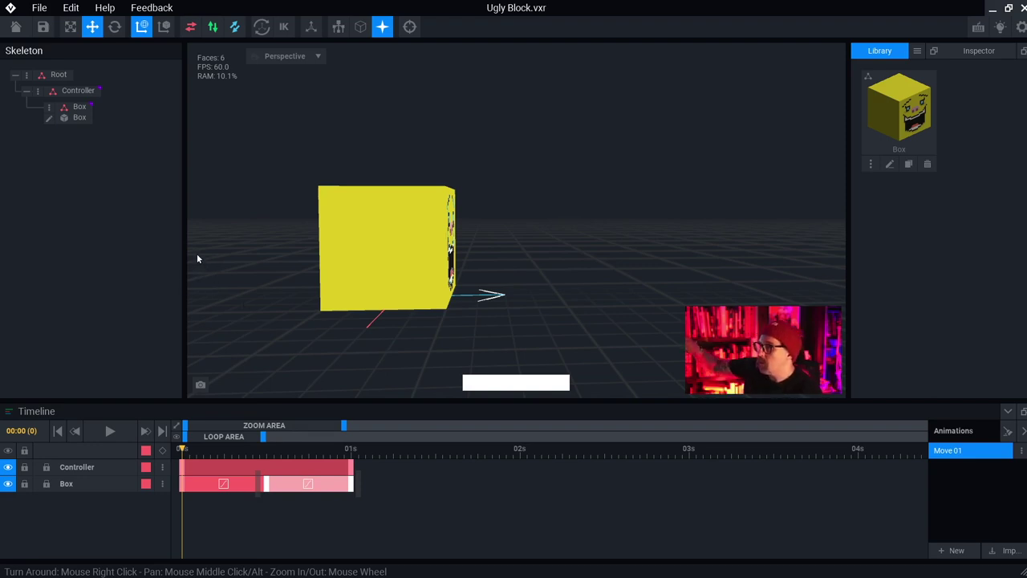
key(space)
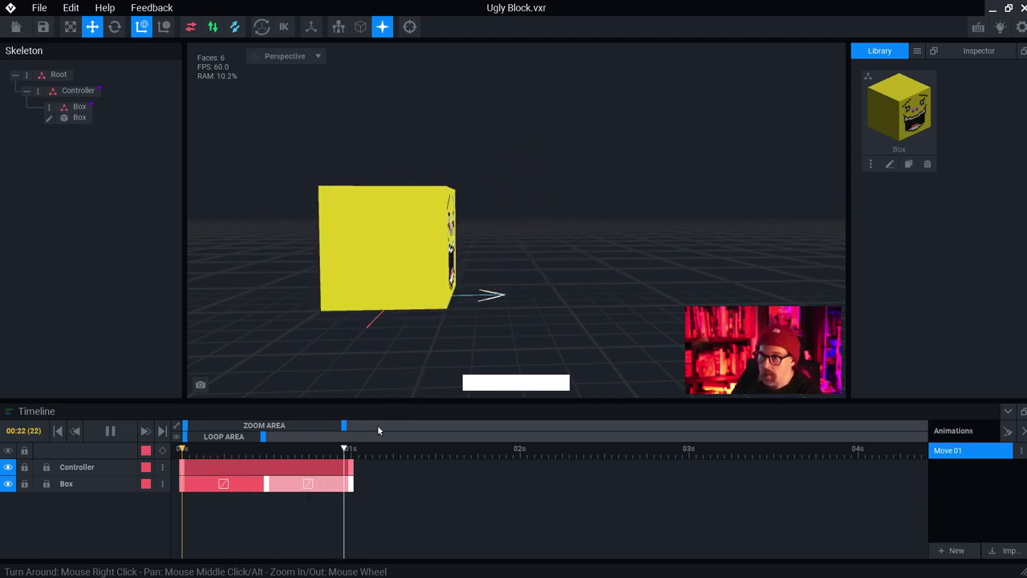
Step: Stop playback, return to frame 0, and set both Box keyframe segments to linear interpolation
key(w)
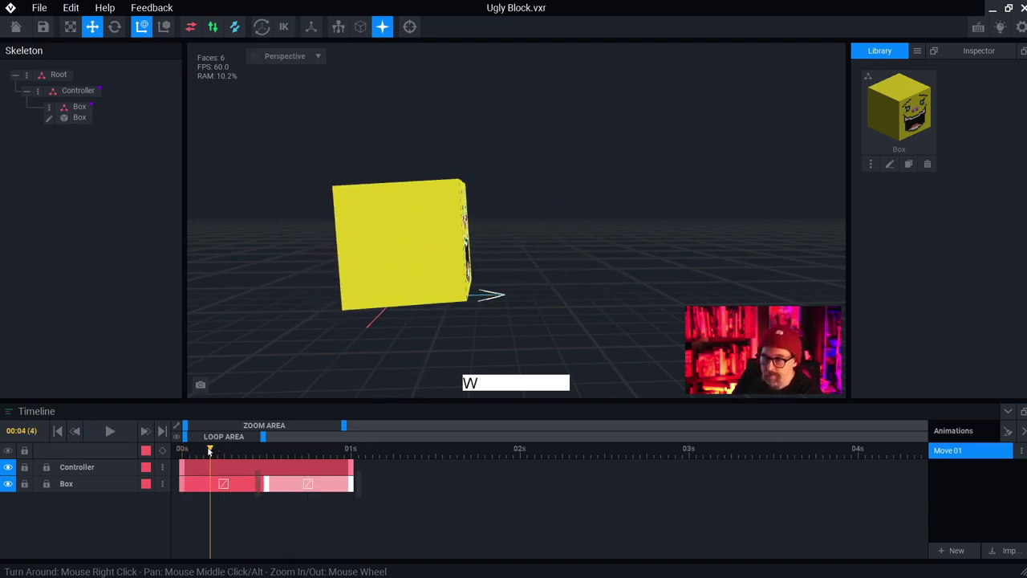
drag(210, 449, 164, 451)
right_click(227, 485)
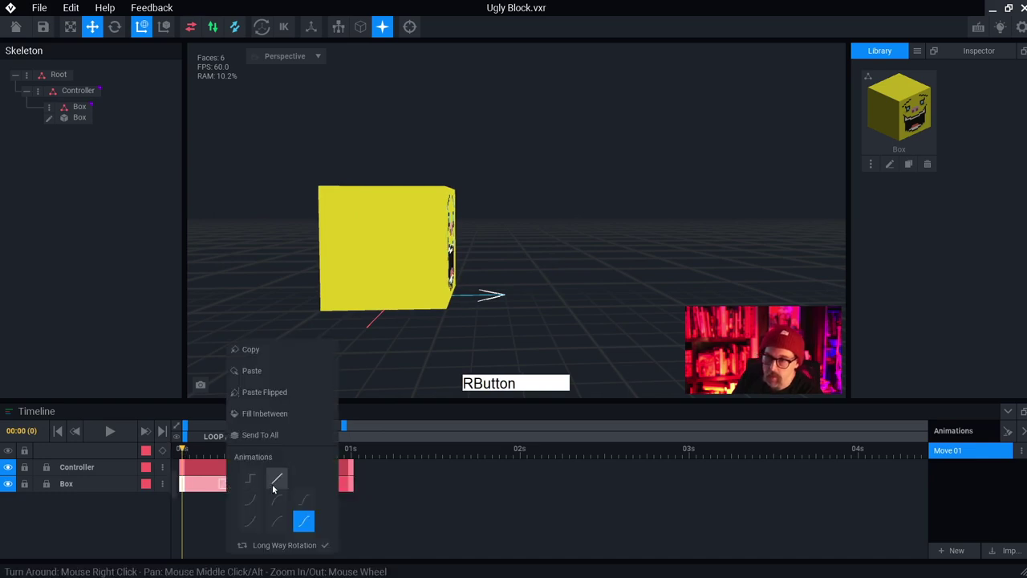
click(277, 479)
click(403, 516)
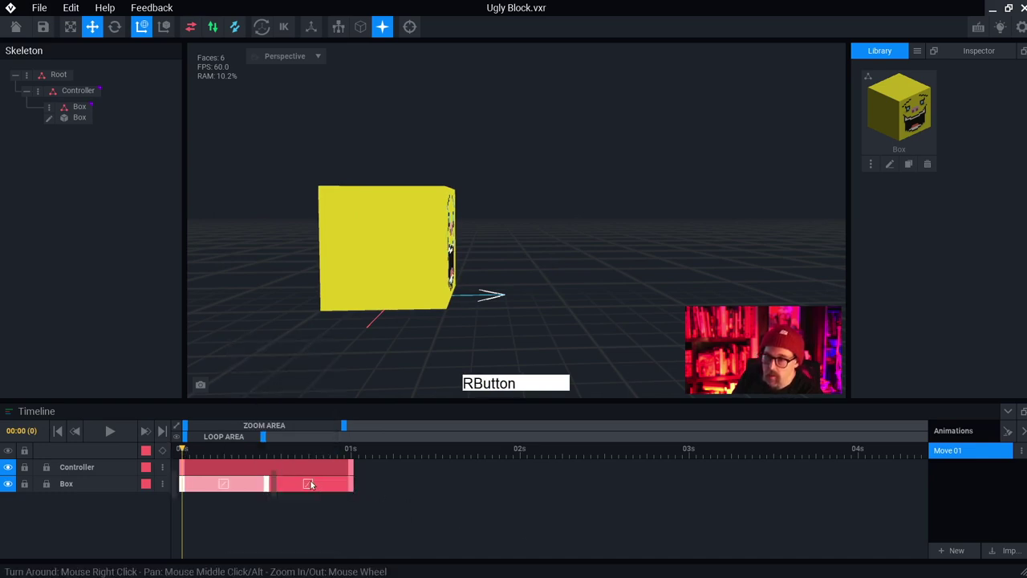
right_click(311, 485)
click(362, 479)
click(268, 524)
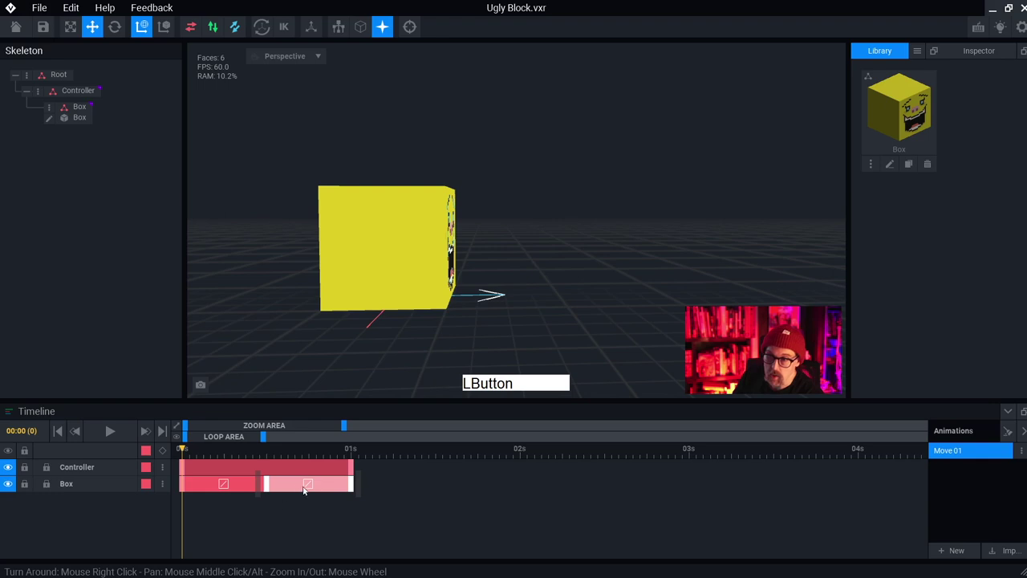
Step: Try the gentler ease-out curve on the Box's second keyframe segment and play the animation
right_click(310, 486)
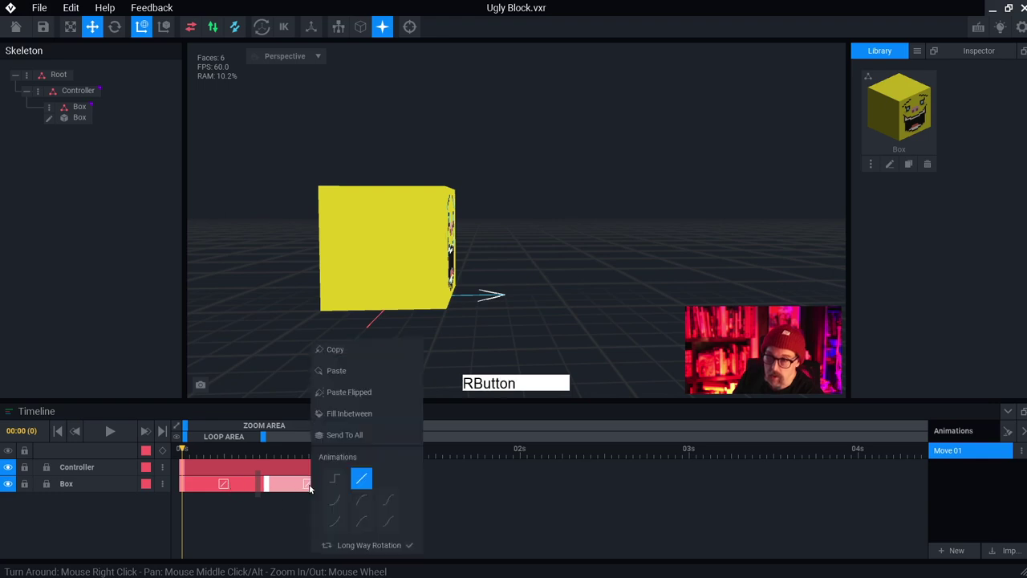
click(362, 503)
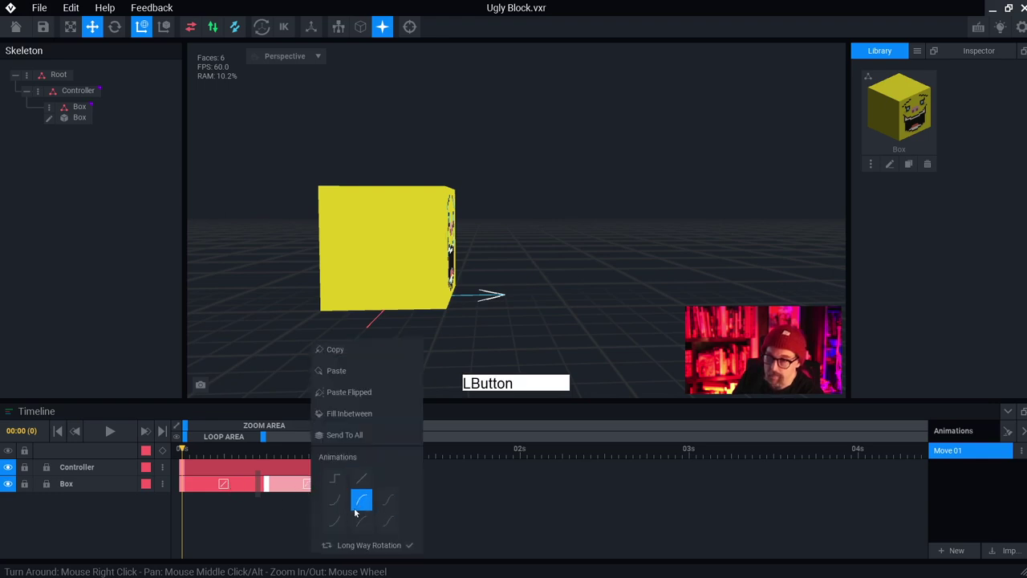
click(543, 497)
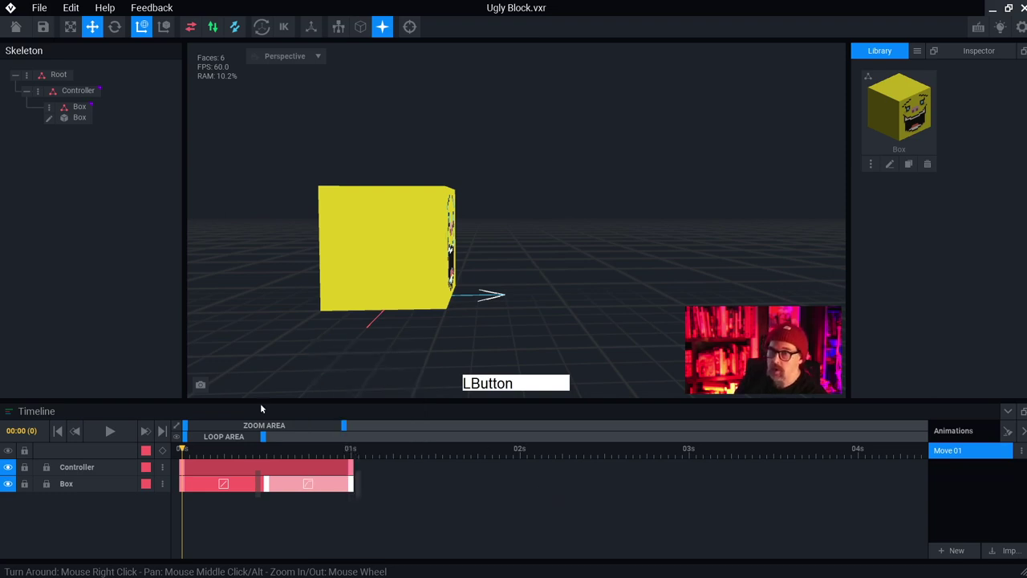
key(space)
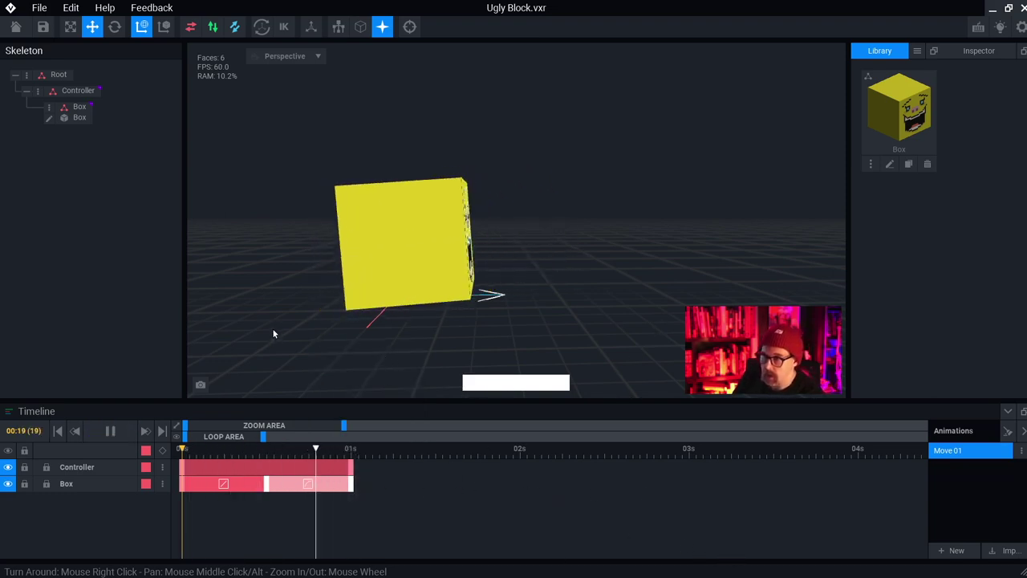
key(w)
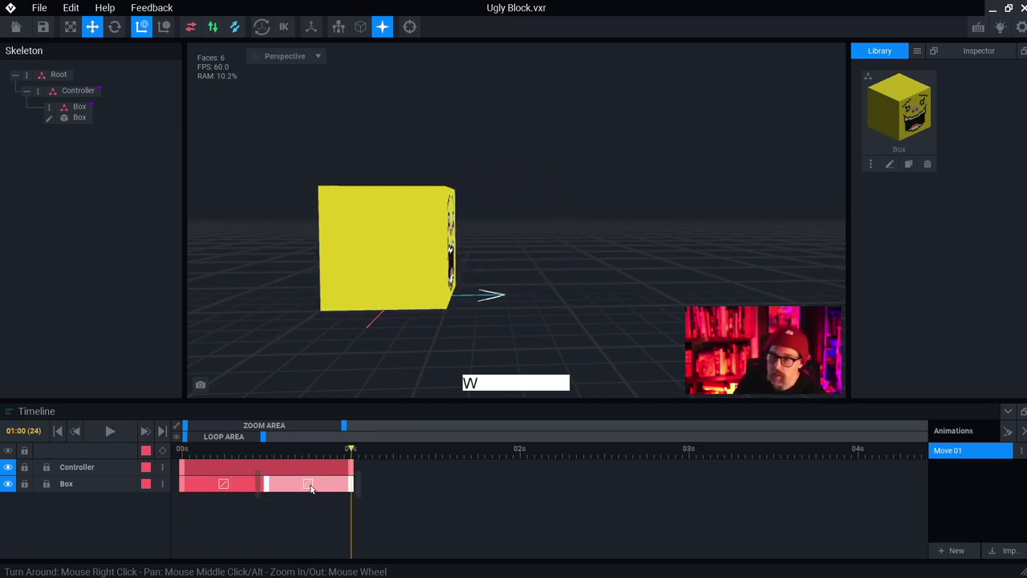
Step: Set the Box's second keyframe segment to linear interpolation and return to frame 0
right_click(310, 484)
click(363, 479)
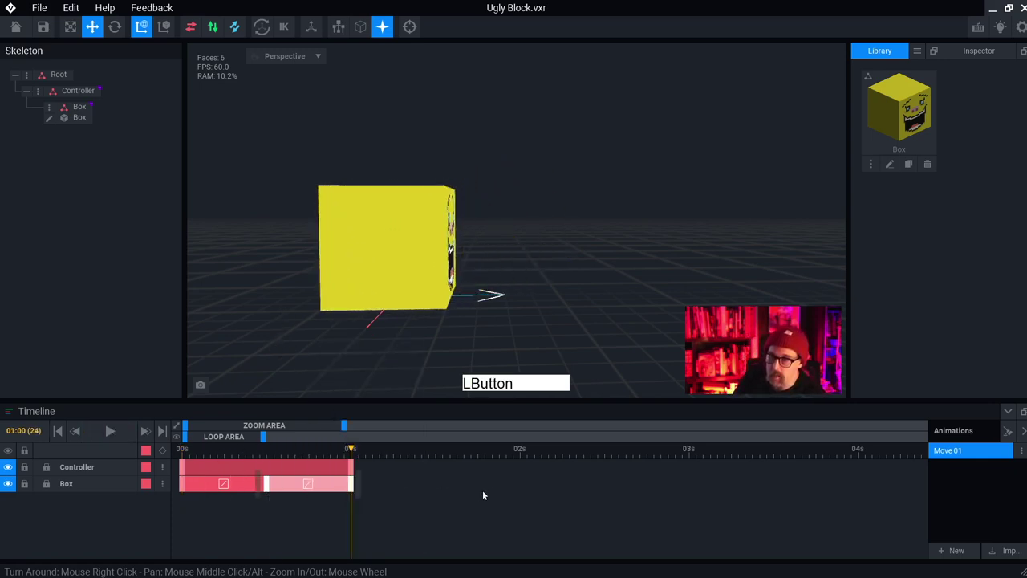
drag(351, 447, 170, 437)
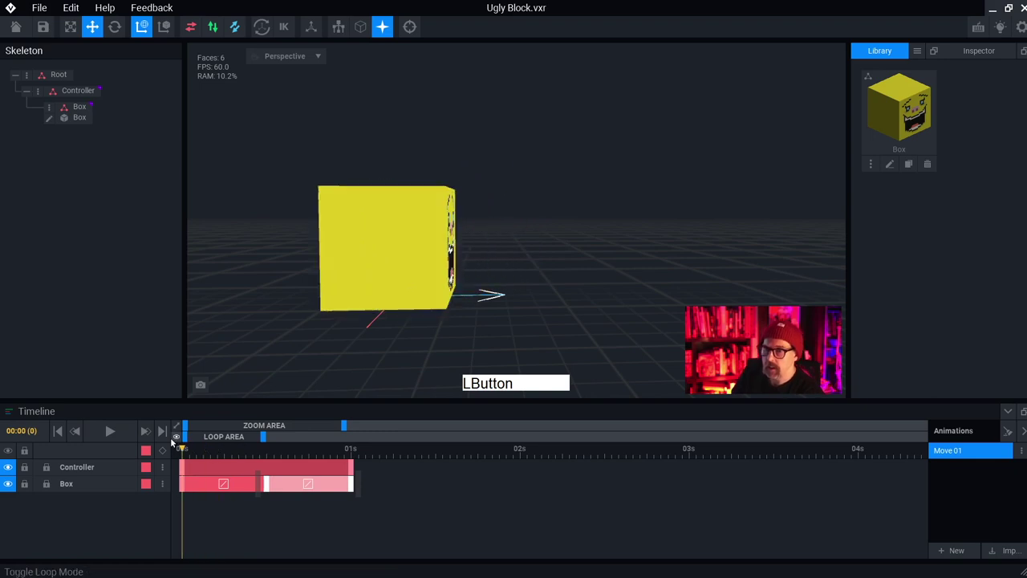
Step: Close Ugly Block.vxr to the home screen, saving its changes, and display the recent Animator files
right_drag(447, 254, 498, 265)
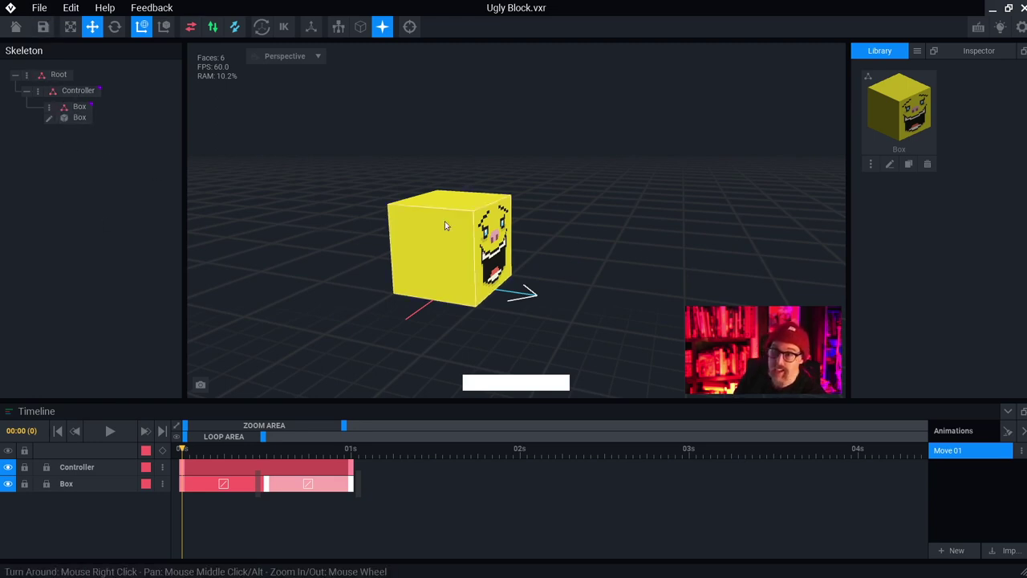
right_drag(440, 241, 496, 255)
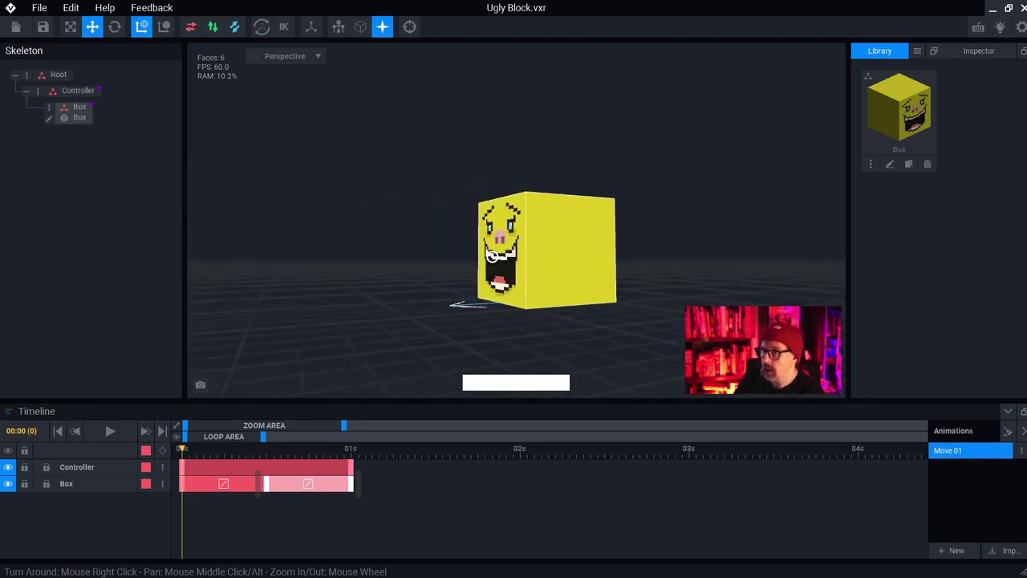
click(16, 27)
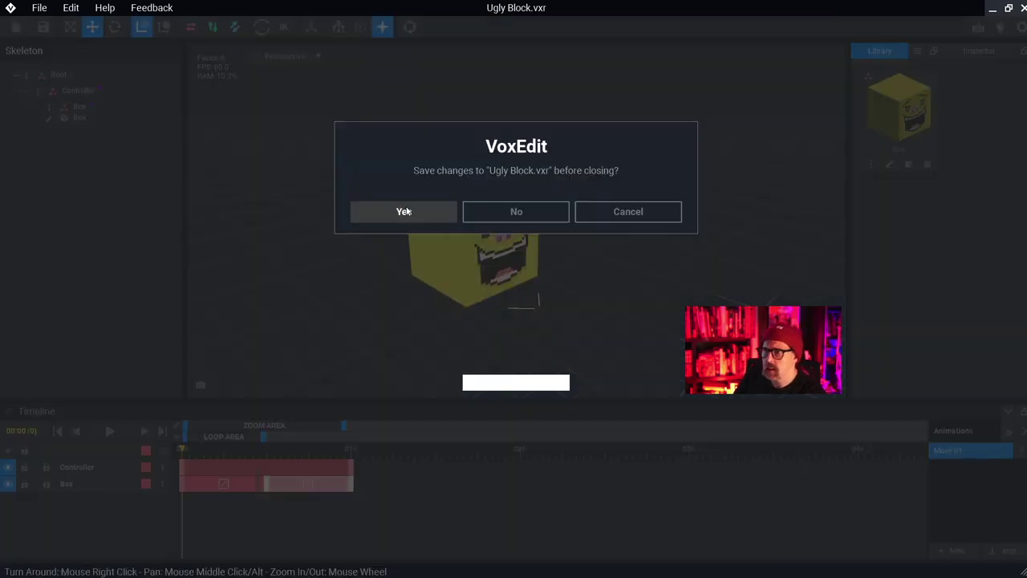
click(403, 211)
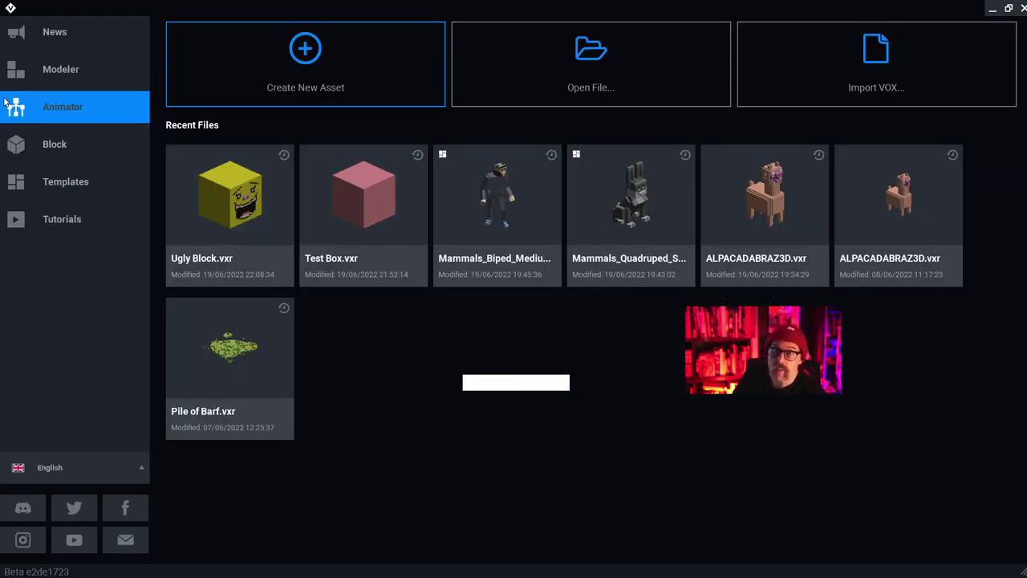
click(80, 71)
click(62, 107)
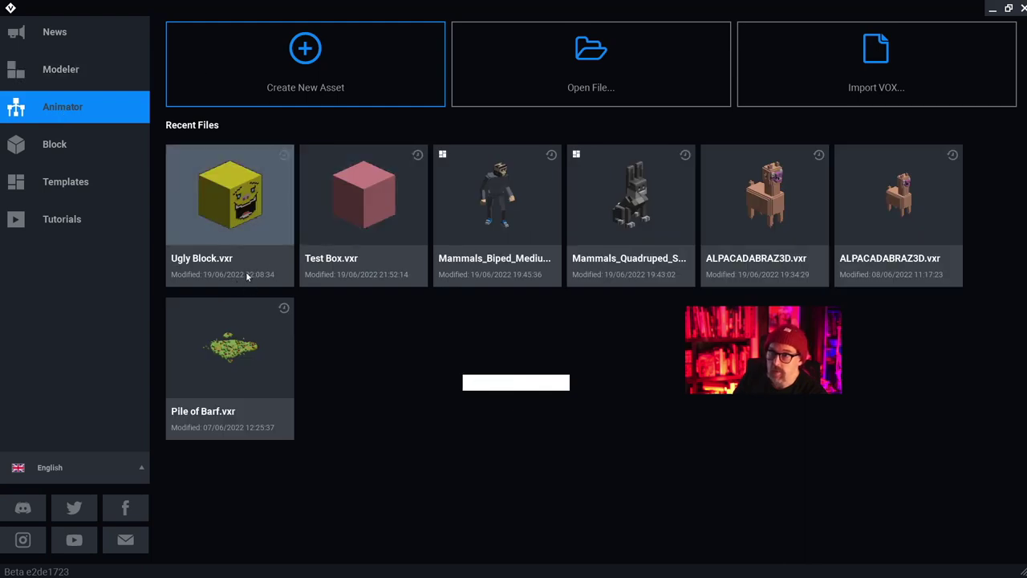